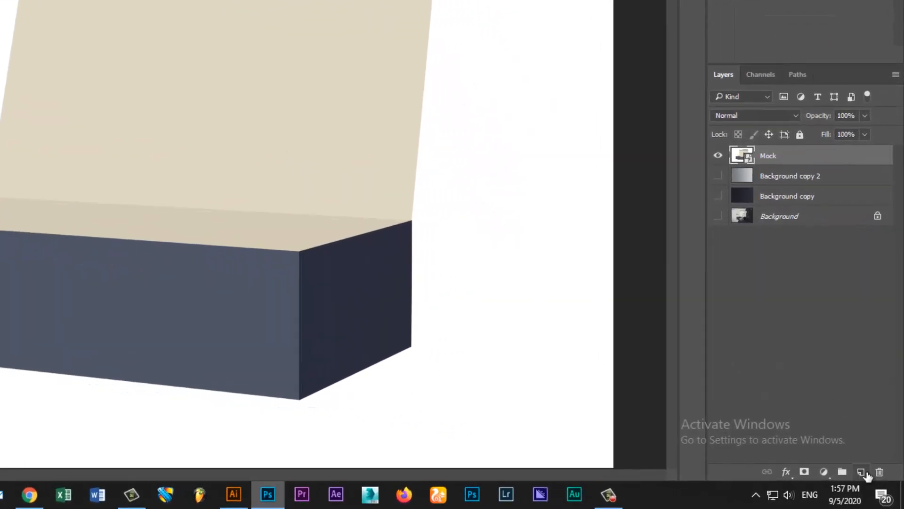
- Add a new layer above Mock and name it Front
click(865, 472)
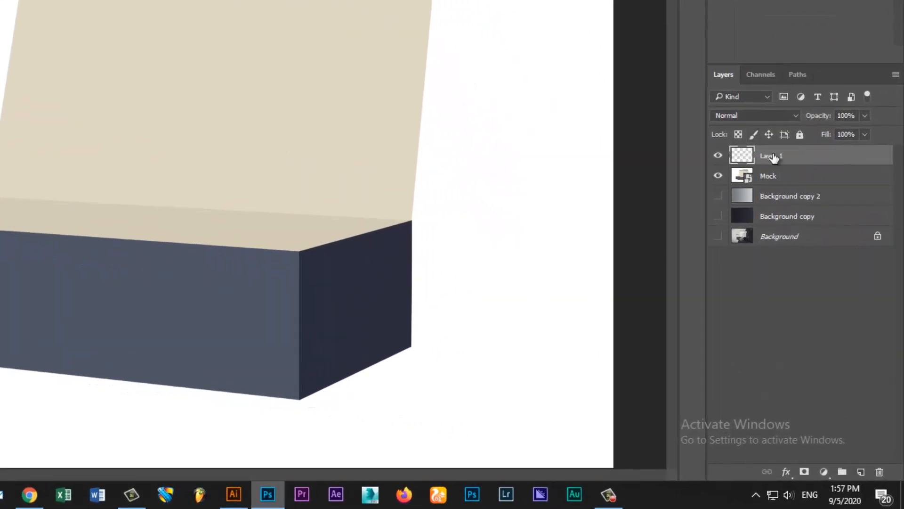
text(Front)
key(Return)
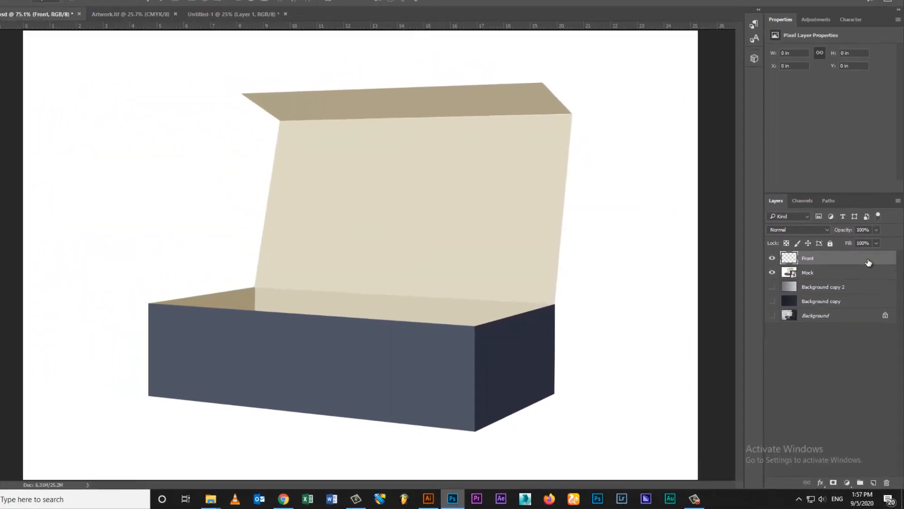
right_click(768, 154)
click(834, 272)
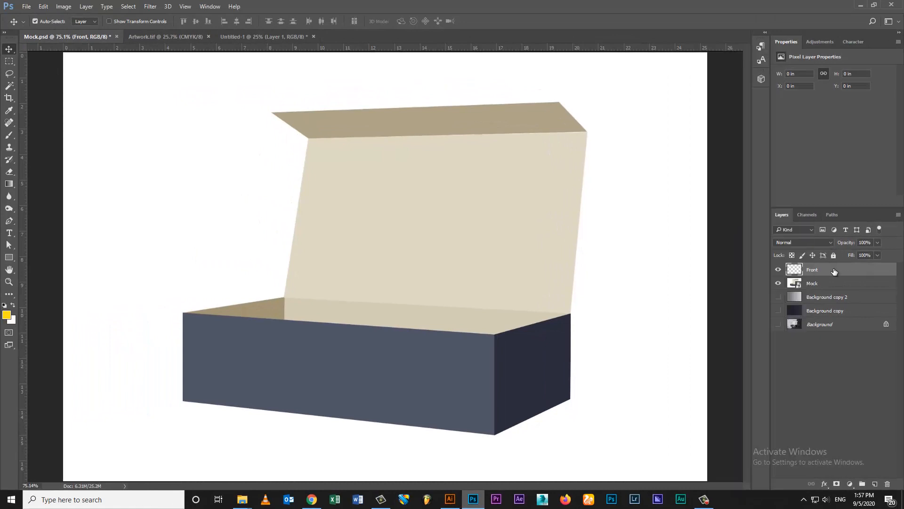
- Fill a rectangular selection over the box's front face with black on the Front layer and convert the layer to a smart object
click(17, 61)
drag(183, 313, 496, 424)
click(5, 306)
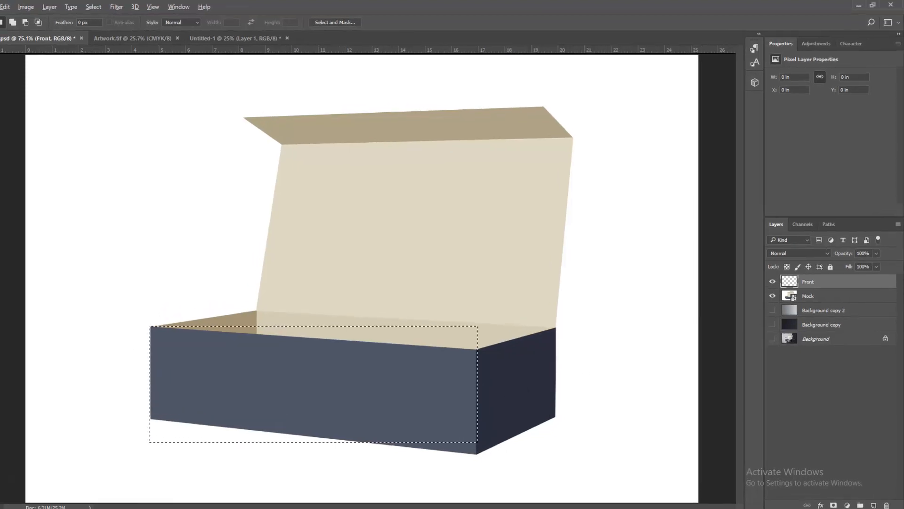
key(alt+BackSpace)
right_click(827, 268)
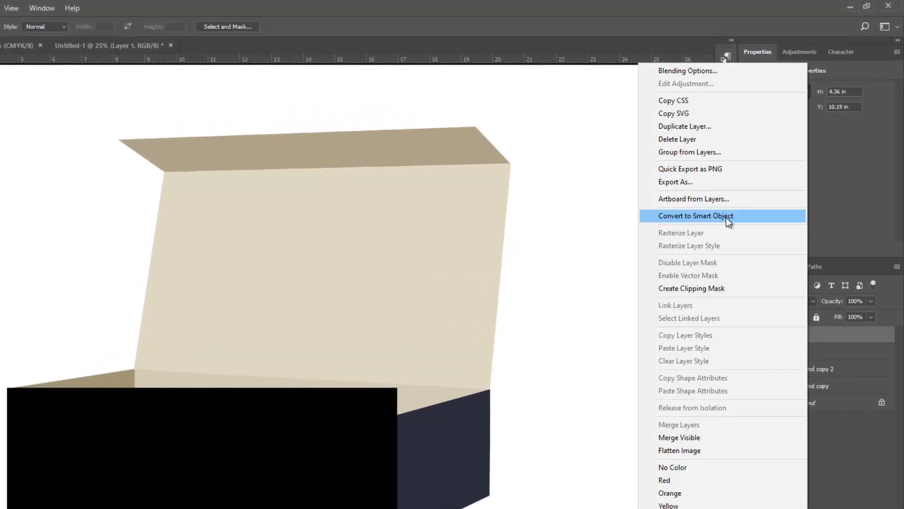
click(726, 220)
- Skew the right edge of the Front rectangle down by about 2.2° to follow the slope of the box front
key(ctrl+t)
right_click(339, 464)
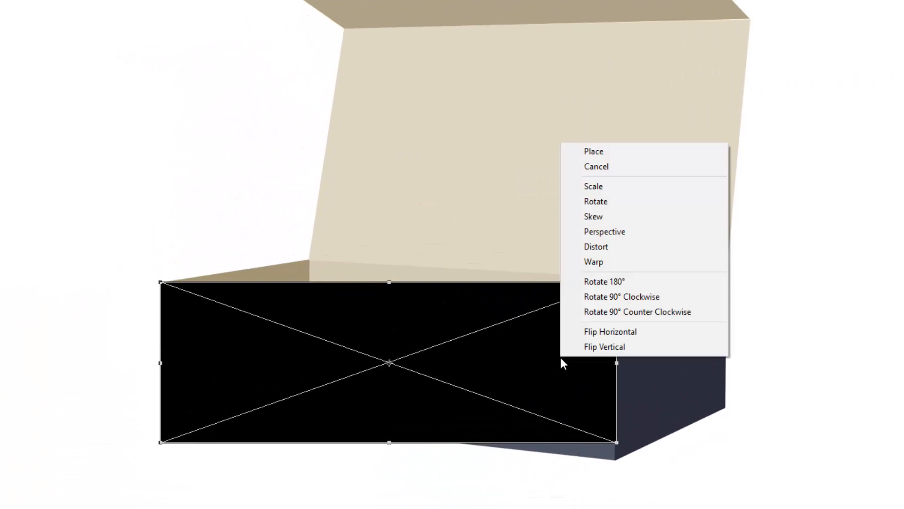
click(608, 217)
drag(617, 364, 621, 378)
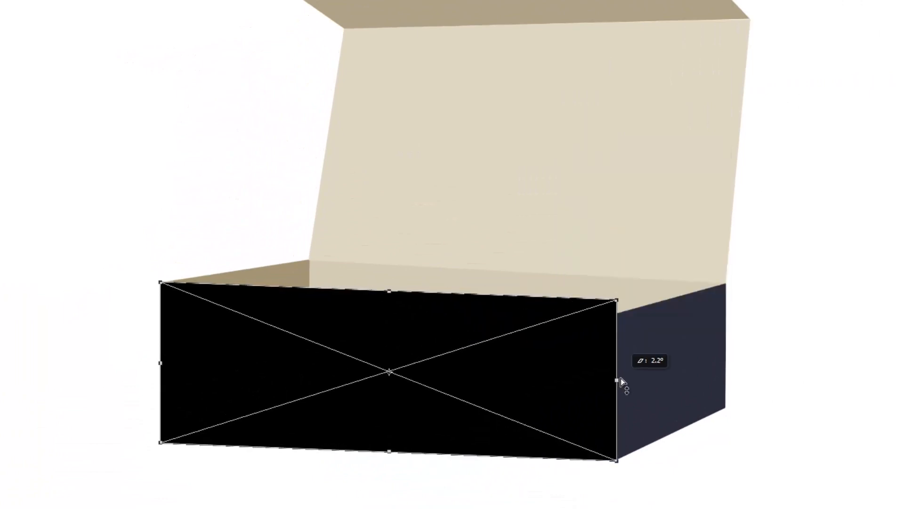
- Distort the corners of the Front smart object to match the four corners of the box's front face and apply the transform
right_click(549, 352)
click(575, 241)
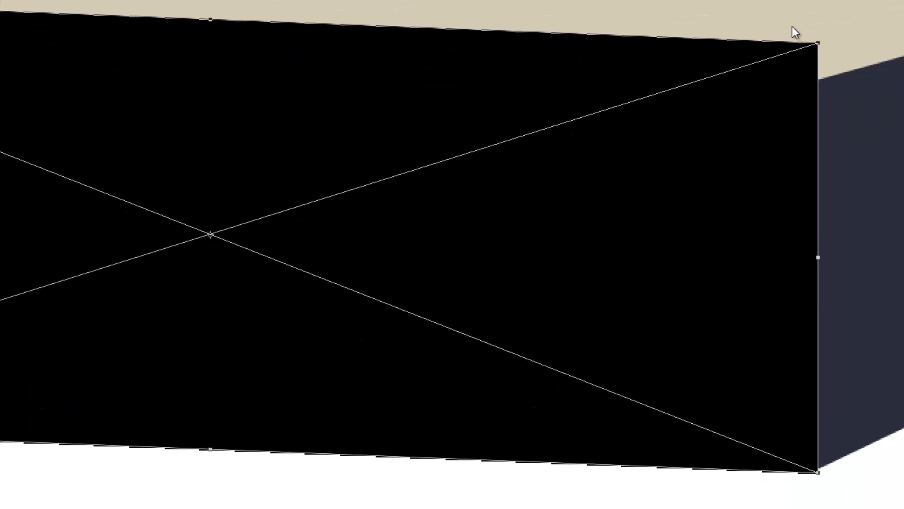
drag(617, 299, 616, 315)
drag(812, 80, 811, 83)
drag(817, 474, 797, 479)
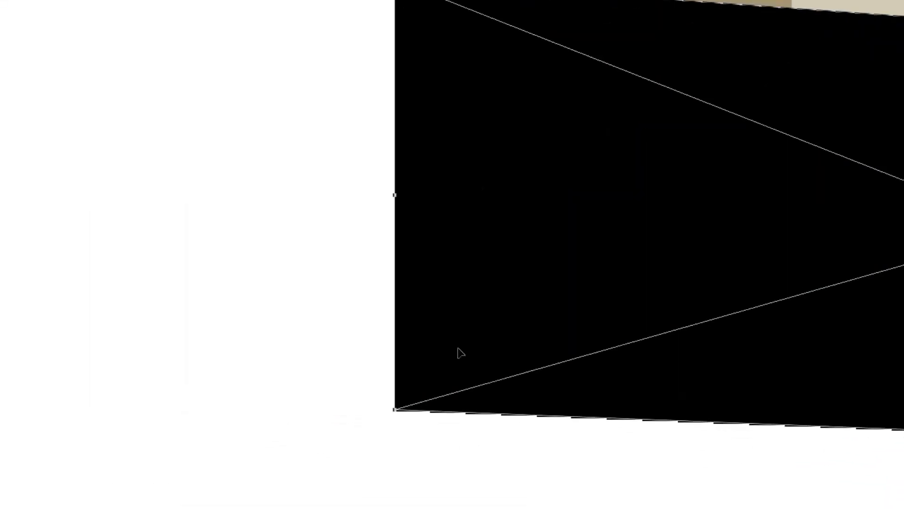
drag(395, 409, 346, 340)
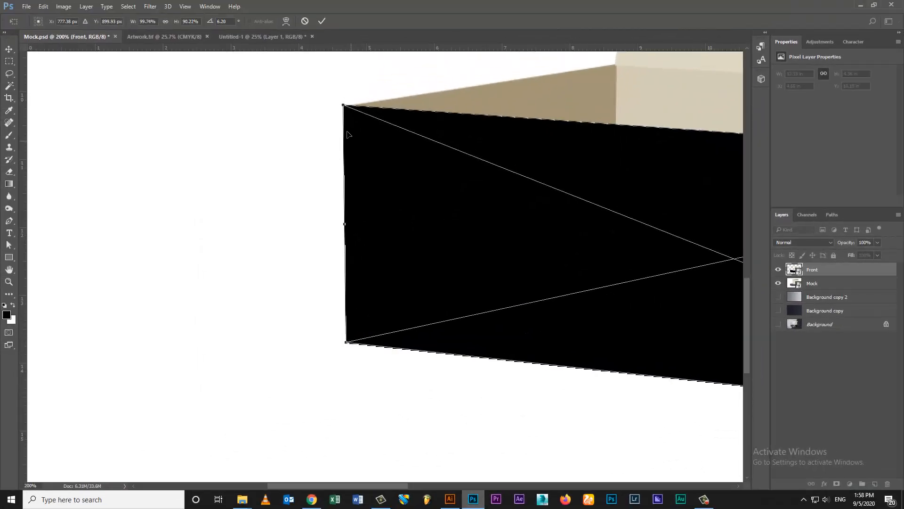
drag(343, 105, 348, 109)
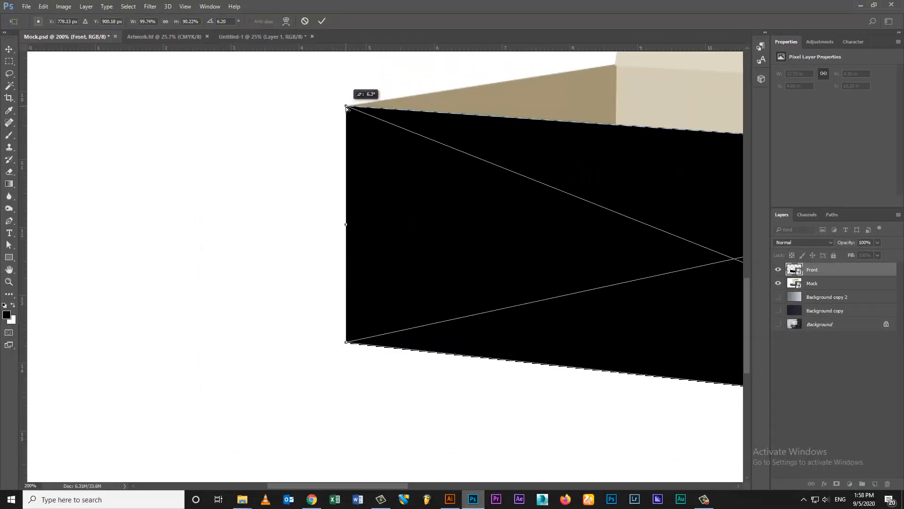
key(Return)
key(ctrl+0)
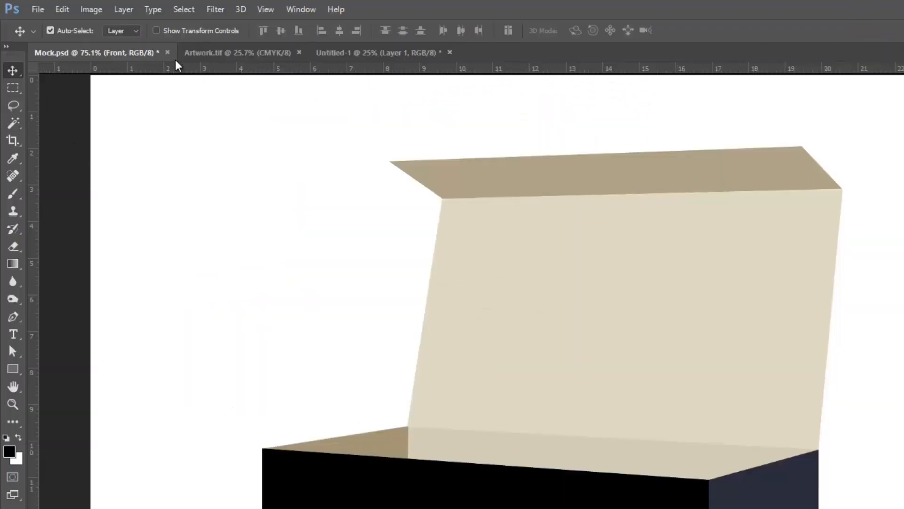
- Create an independent smart object copy of Front and rename it Back
click(86, 6)
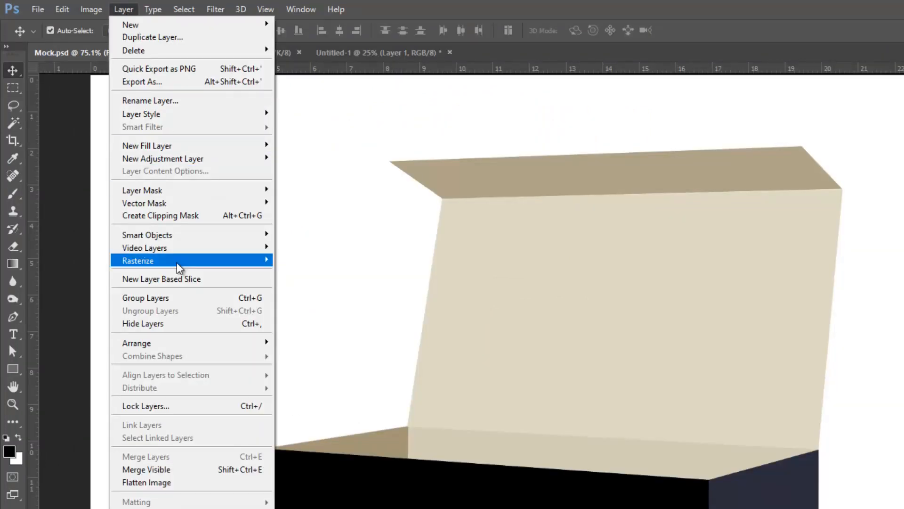
mouse_move(103, 163)
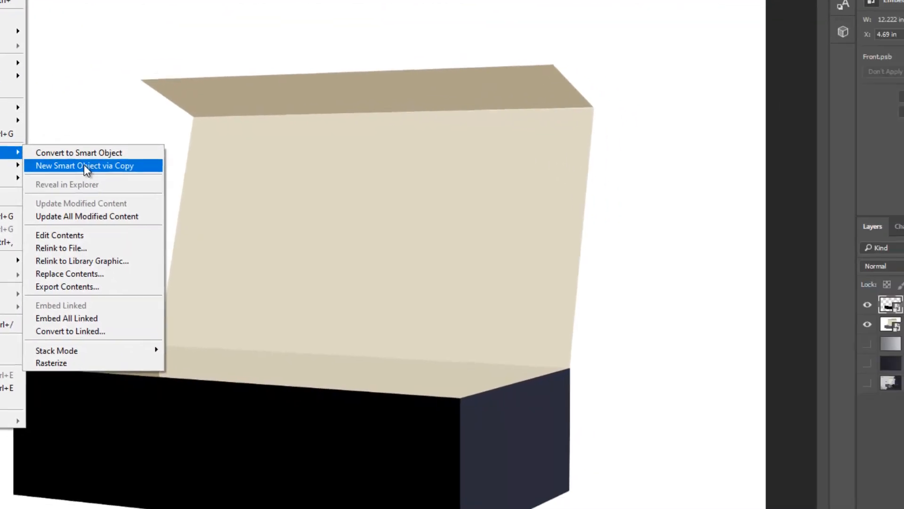
click(330, 247)
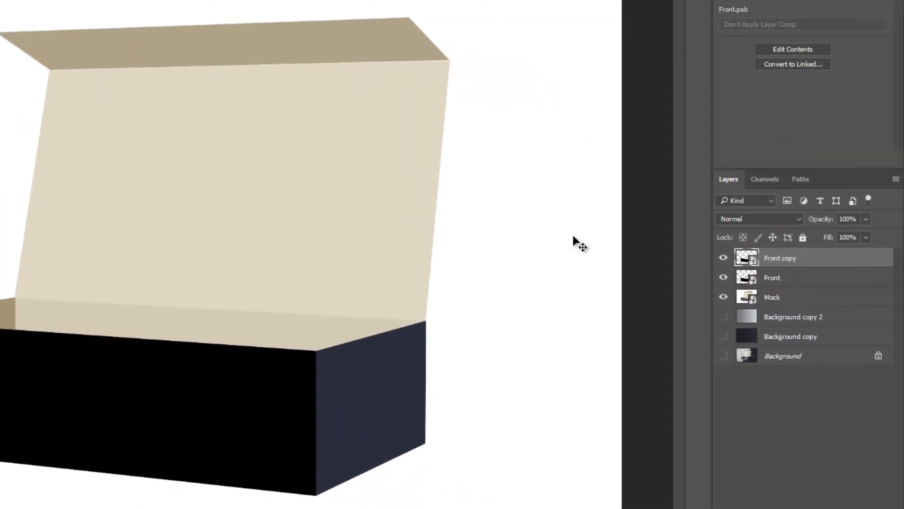
right_click(788, 262)
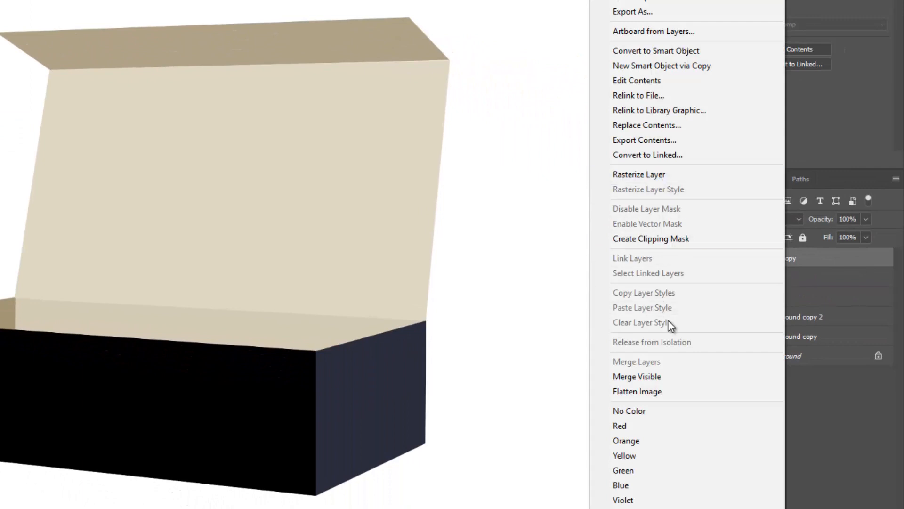
click(786, 263)
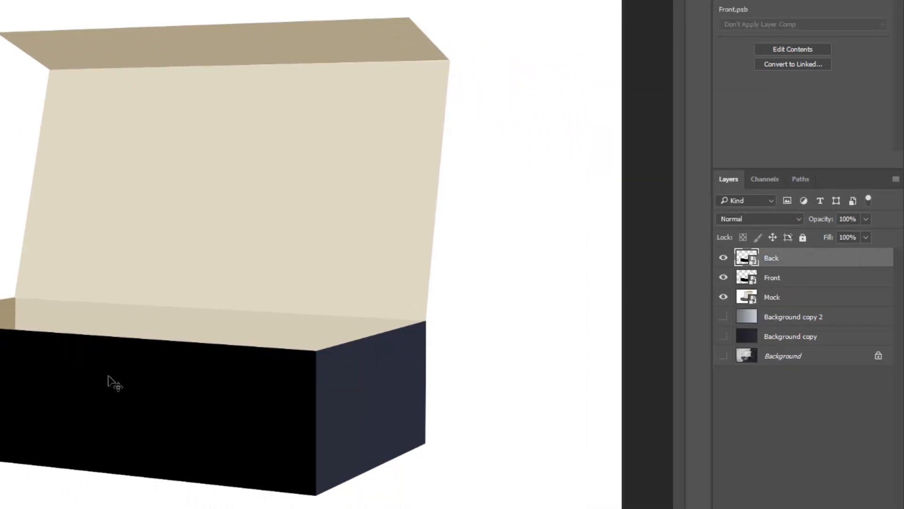
- Move Back onto the box's inner rear wall, narrow it to the wall's width, and skew its right edge to about 5.4°
key(ctrl+t)
drag(202, 391, 333, 377)
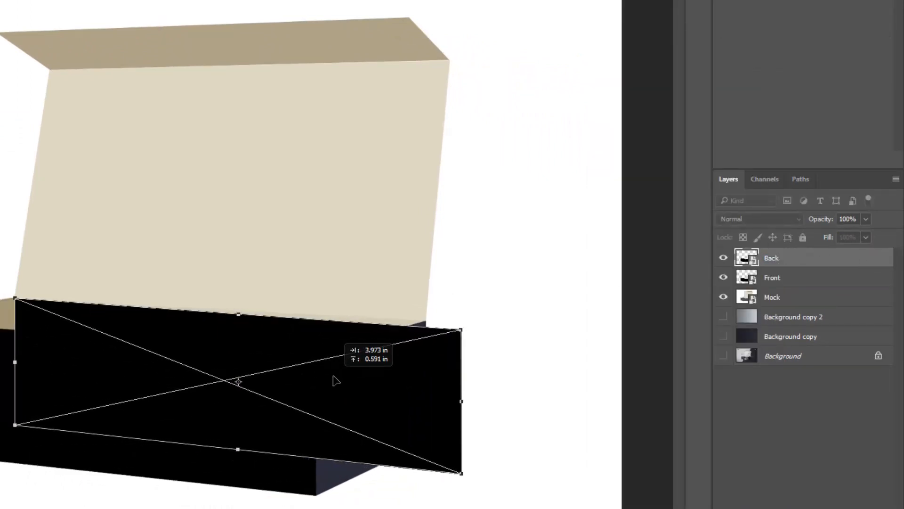
drag(461, 402, 426, 400)
right_click(429, 401)
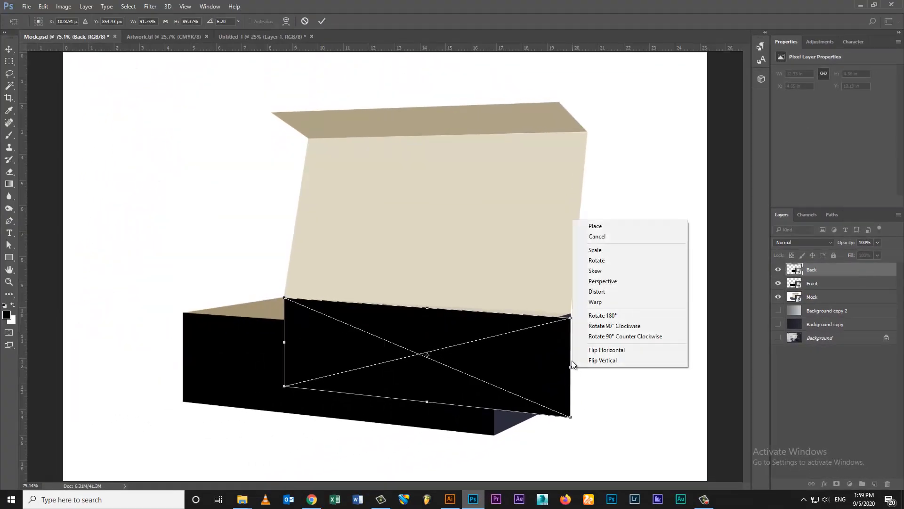
click(460, 260)
drag(572, 366, 576, 363)
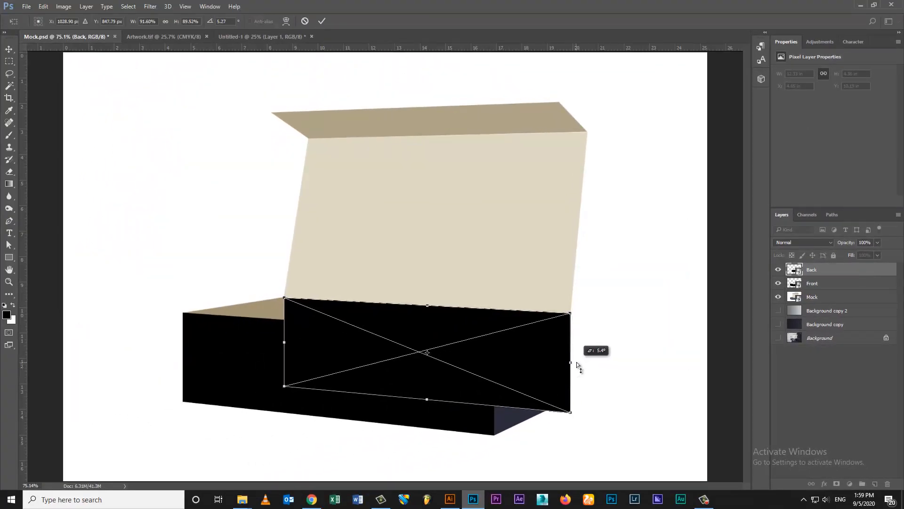
- Reduce the height of the Back panel to about 3.35 in from its lower edge and apply the transform
right_click(576, 363)
click(548, 297)
right_click(564, 411)
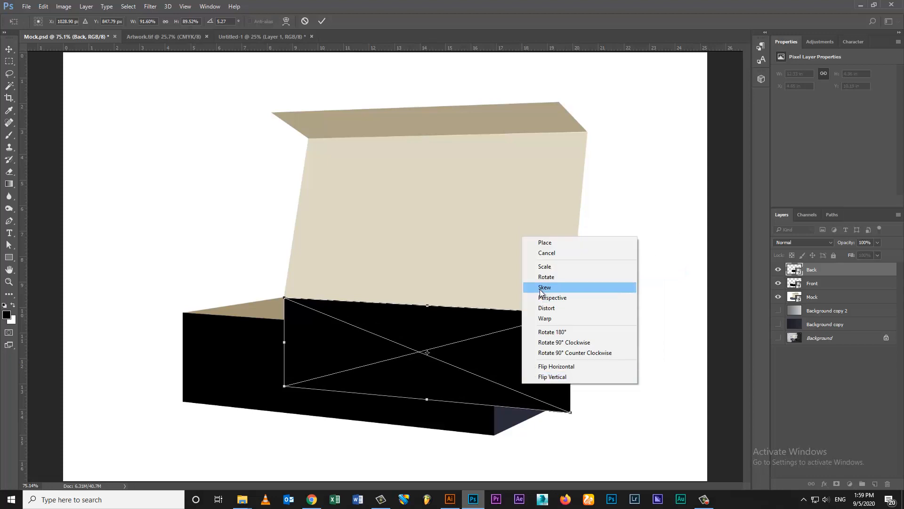
click(582, 263)
mouse_move(426, 399)
mouse_down()
mouse_move(436, 375)
mouse_move(437, 386)
mouse_up()
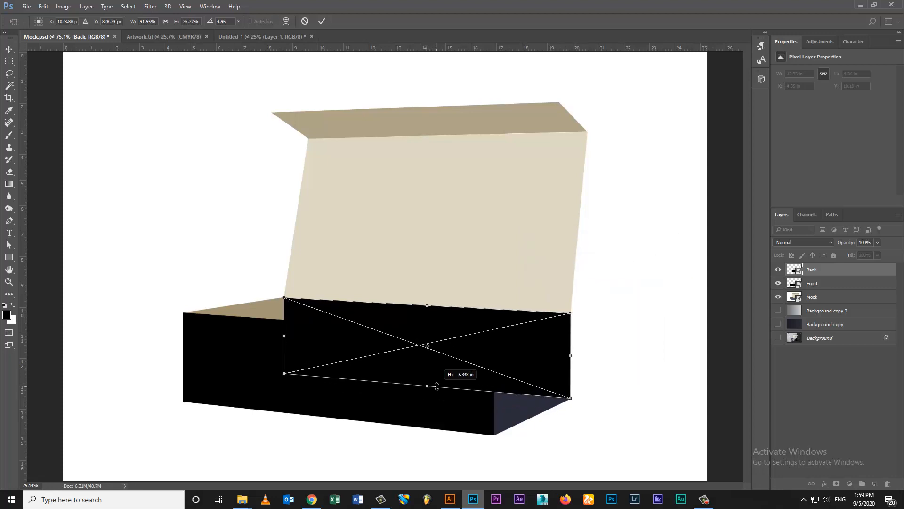
key(Return)
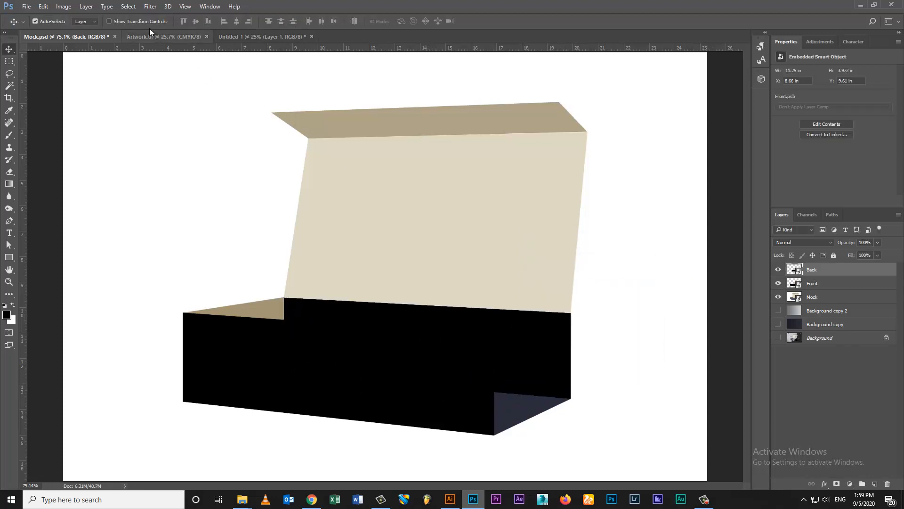
- Create an independent smart object copy of Back and name it Right Side
click(67, 9)
mouse_move(87, 7)
mouse_move(141, 163)
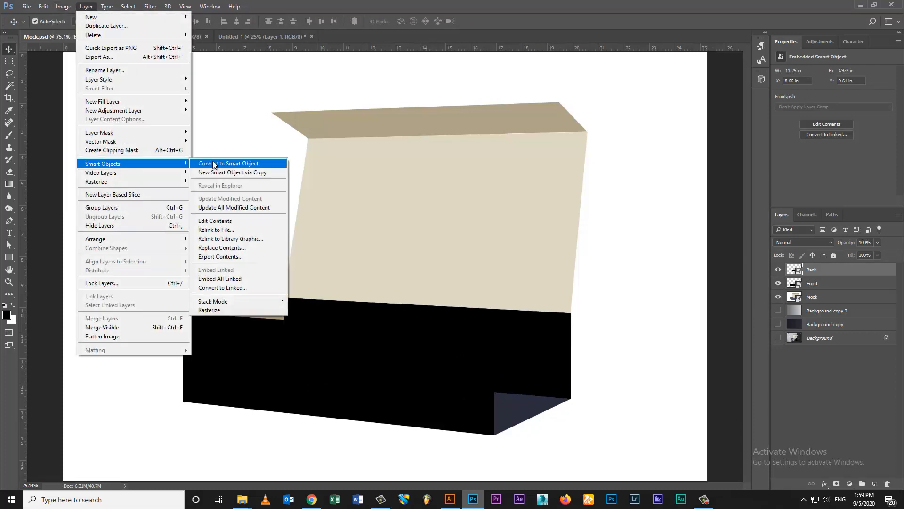
click(234, 172)
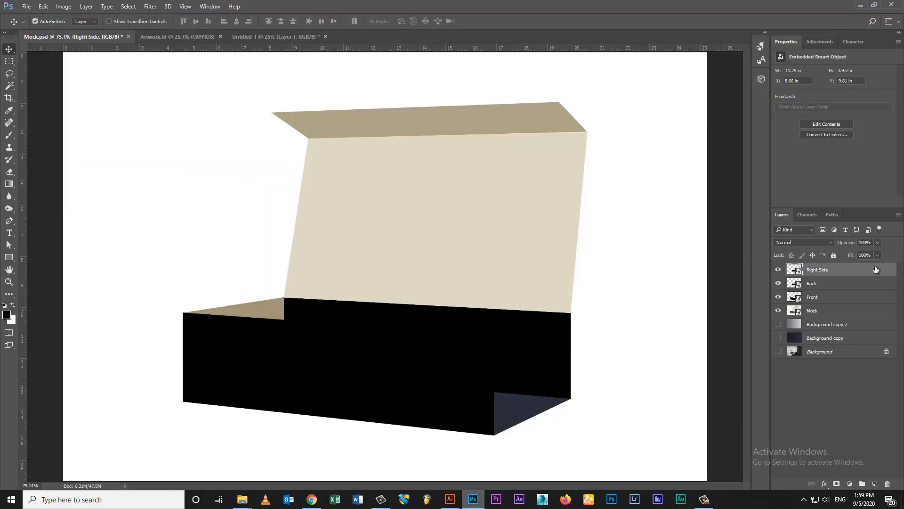
- Move Right Side onto the box's right face, transform it to the face's width and slope, and apply the transform
key(ctrl+t)
drag(278, 384, 502, 397)
right_click(510, 361)
click(541, 258)
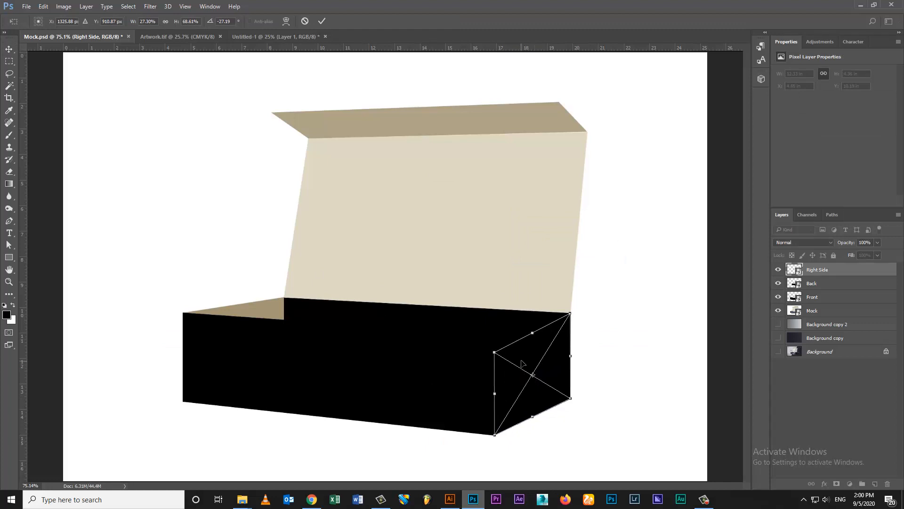
key(Return)
- Reorder the layers so that Front sits above Back and below Right Side
click(800, 289)
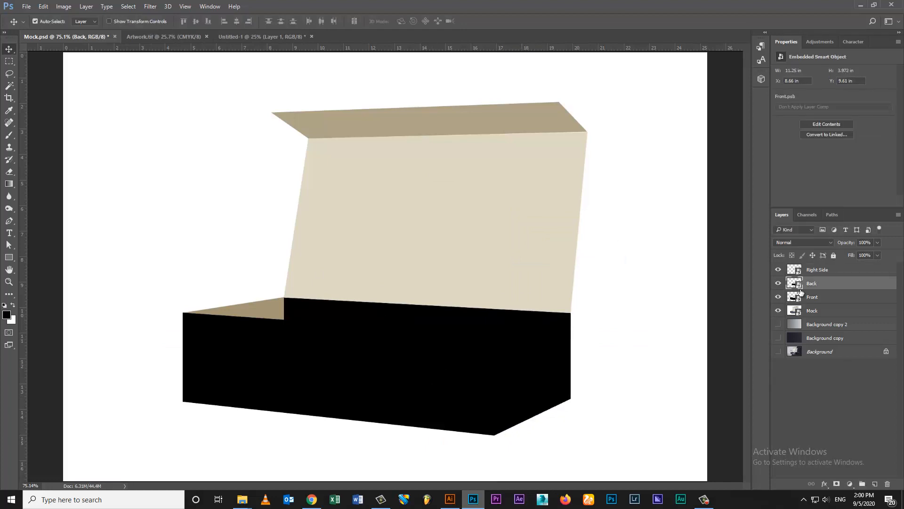
click(213, 340)
drag(821, 280, 820, 288)
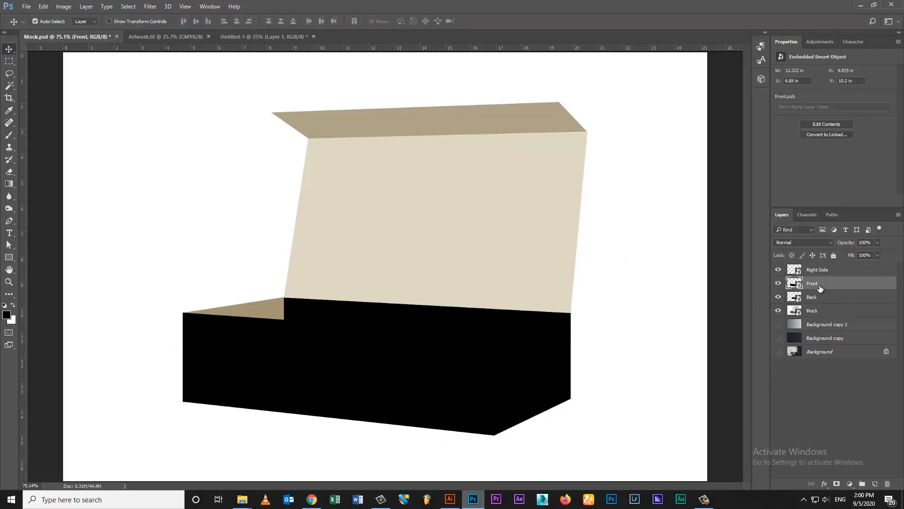
click(826, 482)
click(801, 300)
- Fill the contents of the Front smart object with the light grey background colour, then save and close them
double_click(795, 283)
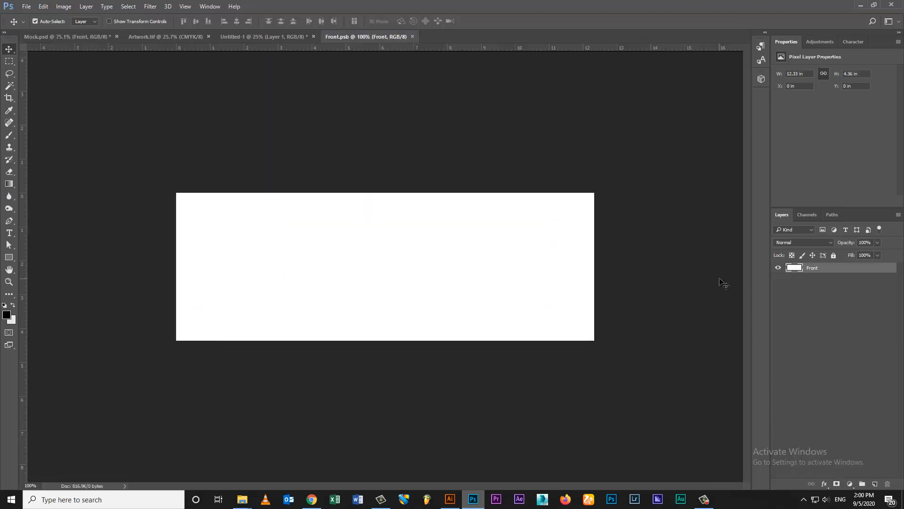
key(ctrl+BackSpace)
key(ctrl+s)
key(ctrl+w)
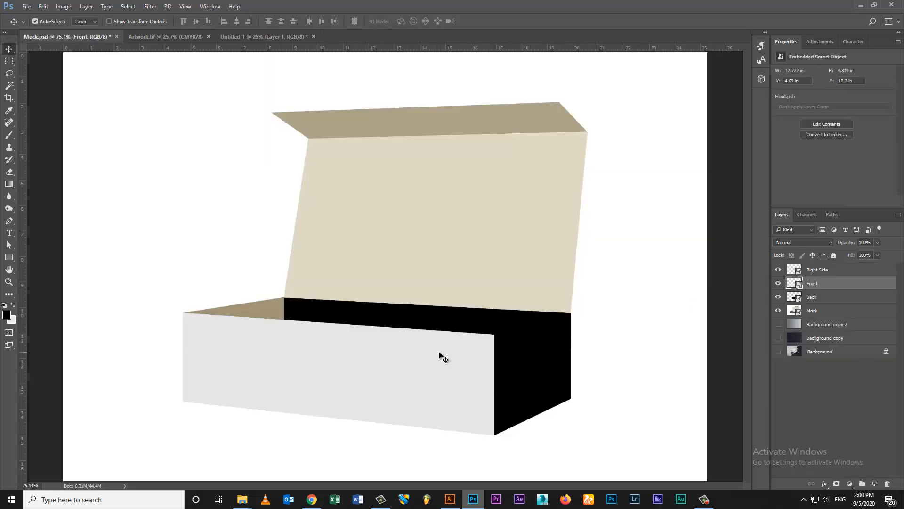
- Distort the upper-left corner of Right Side to meet the upper-right corner of the front panel and apply the transform
scroll(442, 358, up, 5)
click(795, 267)
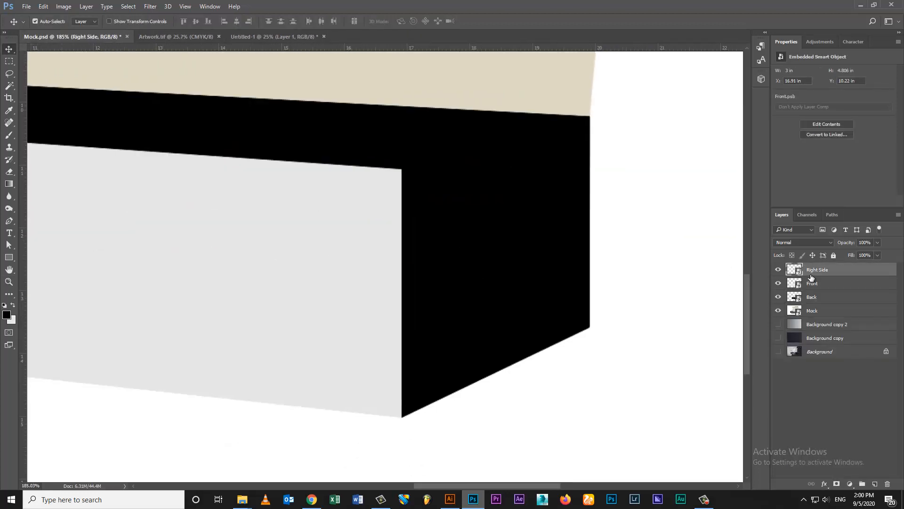
key(ctrl+t)
right_click(434, 238)
click(442, 299)
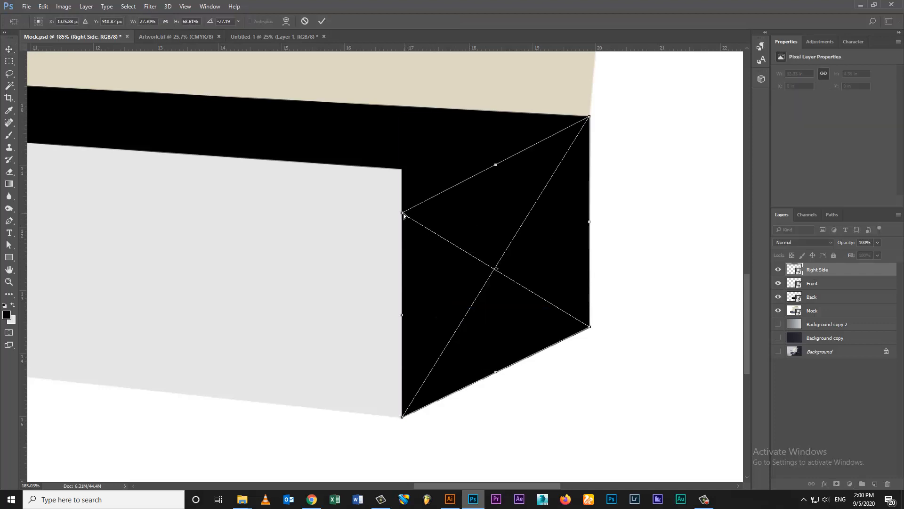
drag(403, 212, 404, 170)
key(Return)
- Fill the contents of the Right Side smart object with the light grey background colour, then close them with the changes saved
double_click(801, 270)
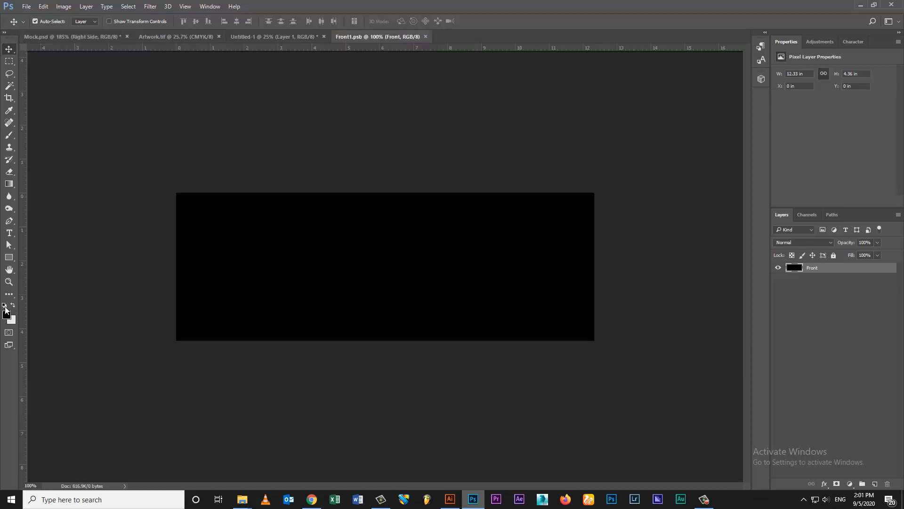
key(ctrl+BackSpace)
key(ctrl+w)
key(Return)
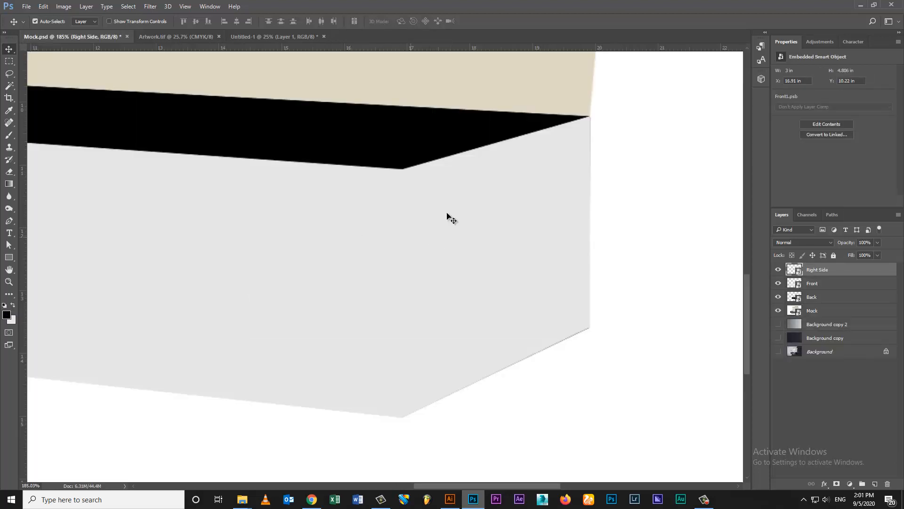
- Create an independent smart object copy of Front and name it Left Side
click(410, 132)
key(ctrl+0)
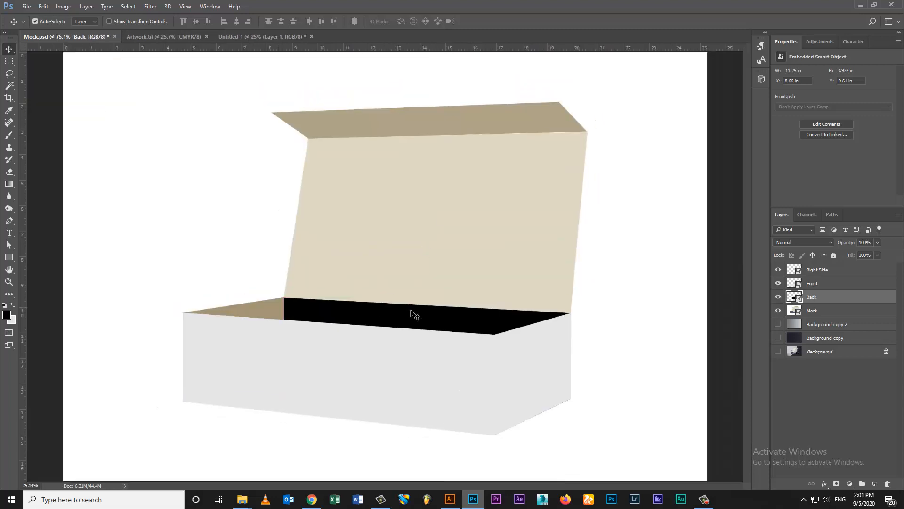
click(277, 349)
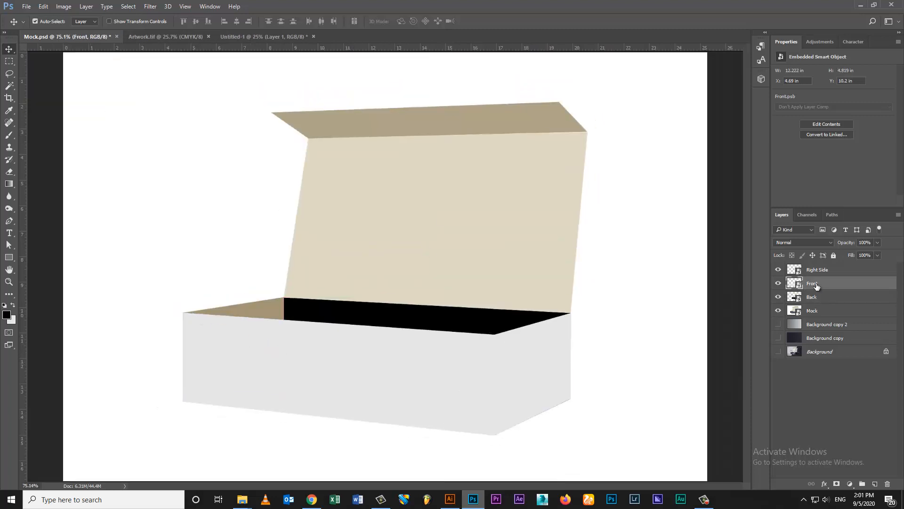
click(87, 6)
mouse_move(132, 164)
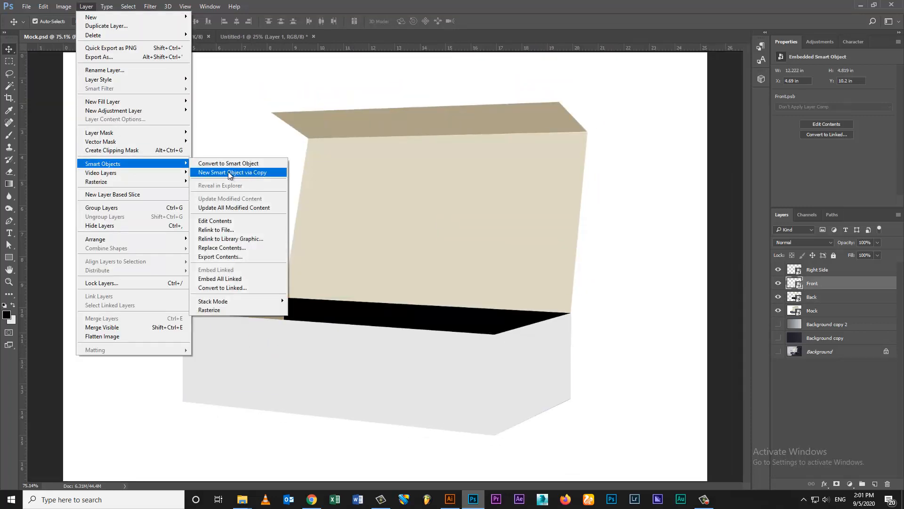
click(230, 172)
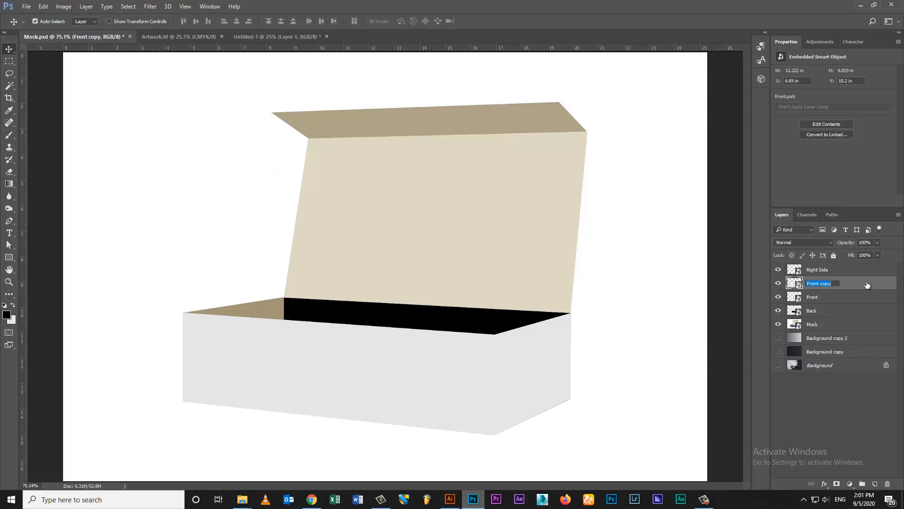
- Narrow Left Side and skew its right edge up to the box's rear left corner, then apply the transform
key(ctrl+t)
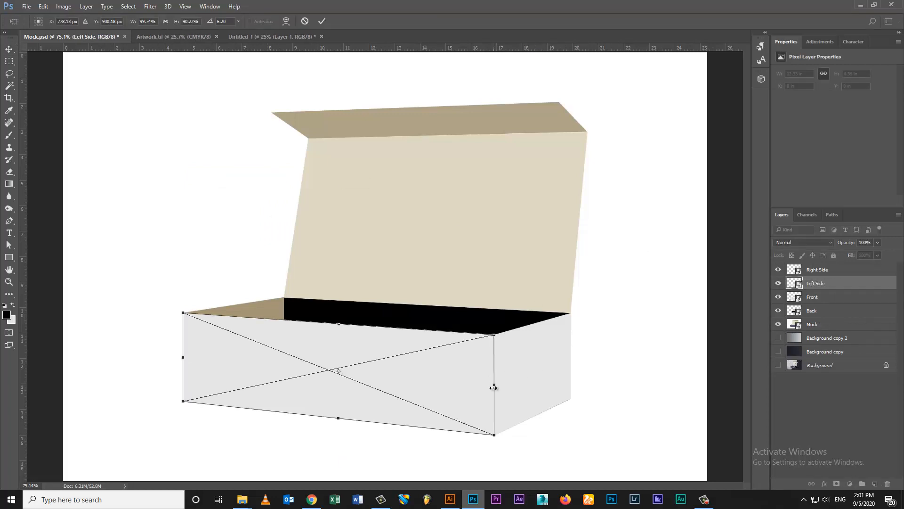
drag(494, 382, 288, 349)
right_click(288, 347)
click(288, 346)
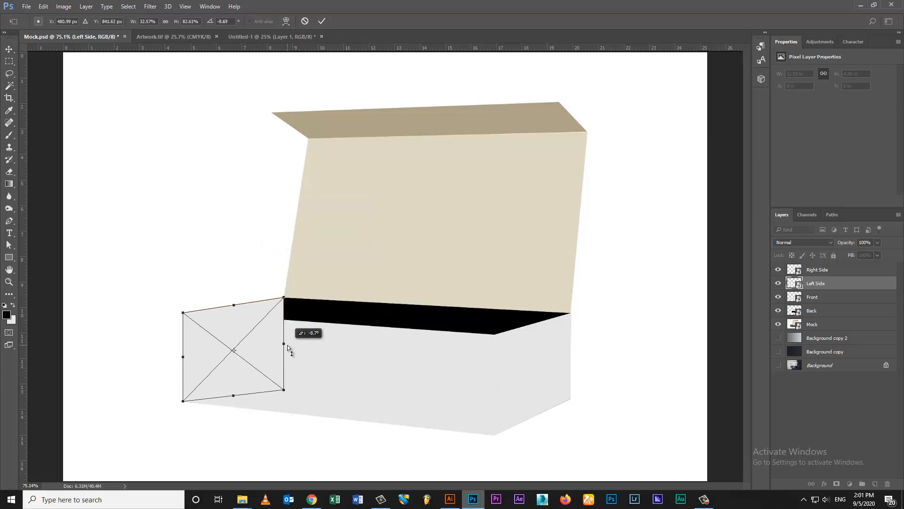
key(Return)
- Fine-tune the skew of Left Side's right edge at the rear left corner and apply the transform
drag(267, 310, 381, 304)
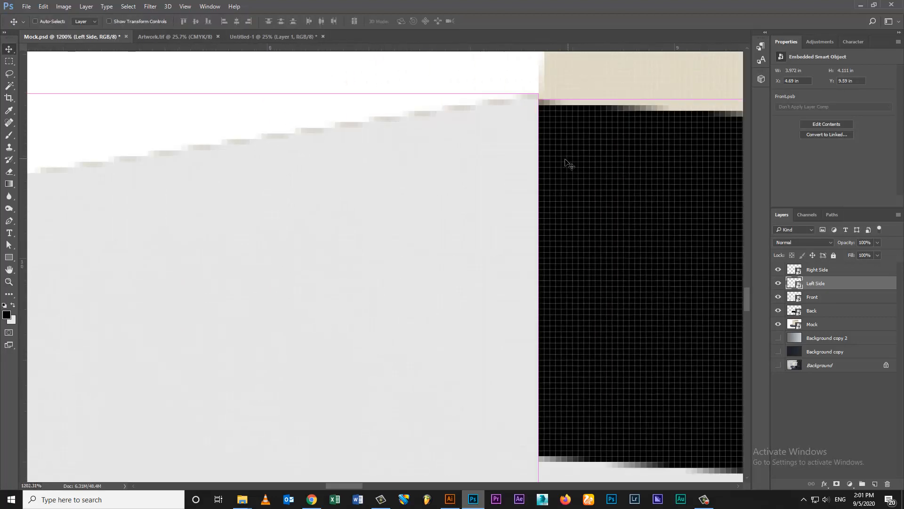
key(ctrl+t)
right_click(537, 136)
click(563, 197)
mouse_move(538, 232)
mouse_down()
mouse_move(538, 241)
mouse_move(538, 223)
mouse_up()
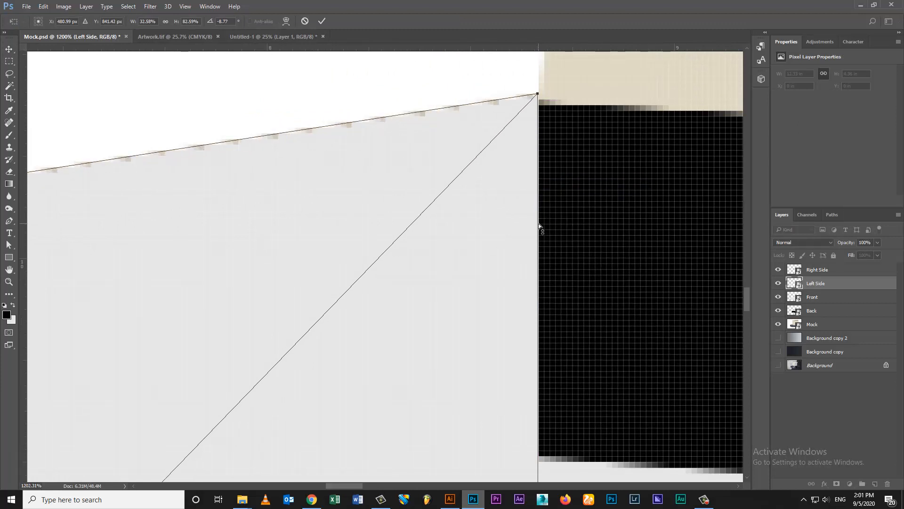
key(Return)
- Distort the upper-left corner of Back to meet the upper-right corner of Left Side and apply the transform
click(572, 234)
key(ctrl+t)
right_click(567, 225)
click(593, 298)
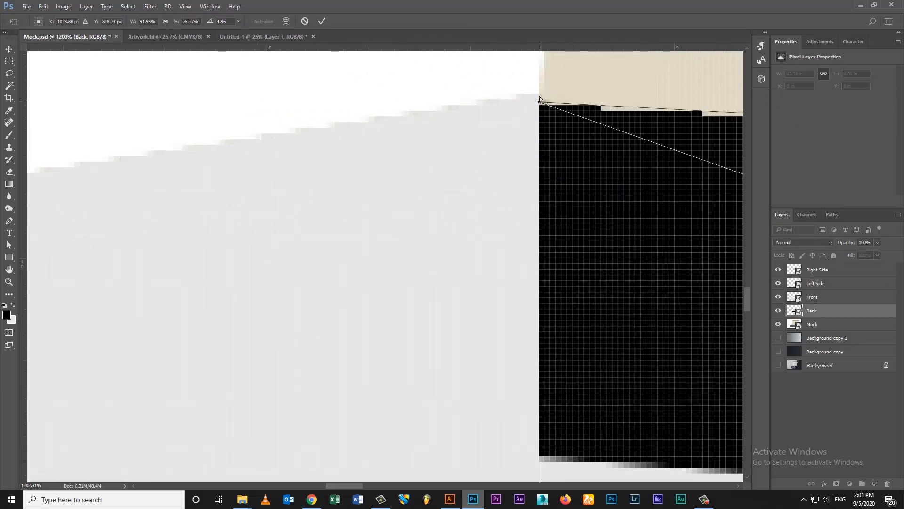
drag(539, 96, 539, 90)
key(Return)
key(ctrl+0)
- Place Left Side below Front, fill its smart object contents with the grey cecccc, then save and close them
click(262, 311)
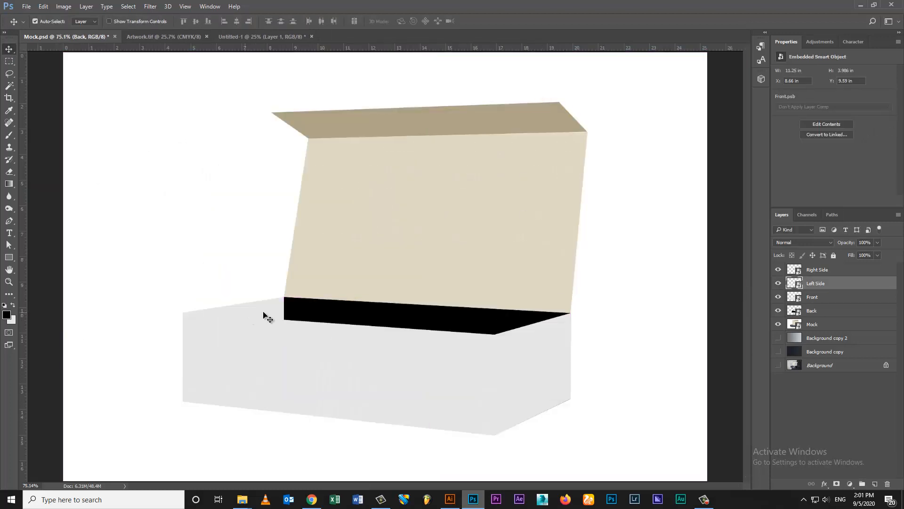
drag(819, 290, 822, 299)
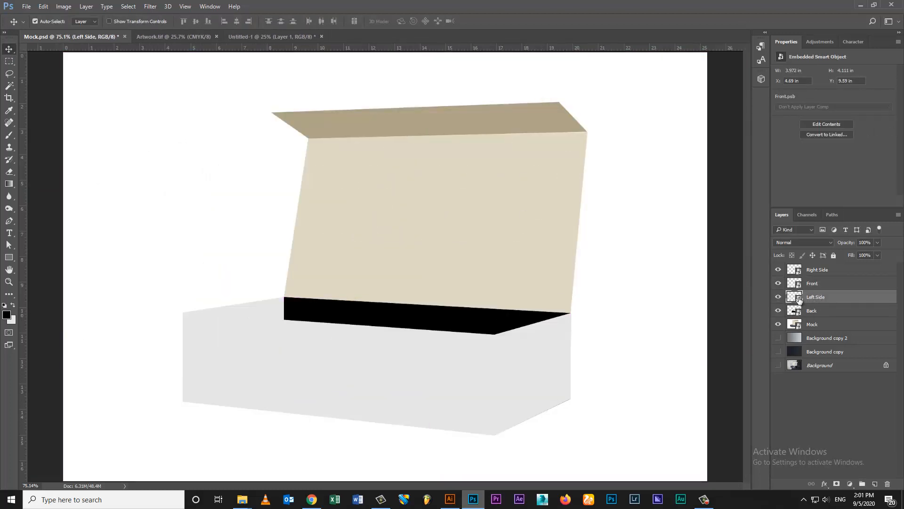
double_click(799, 299)
click(11, 321)
click(222, 301)
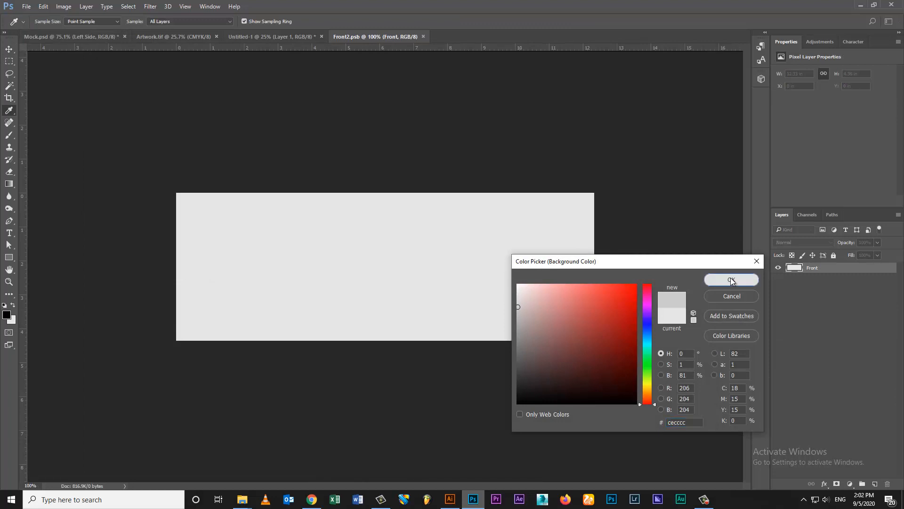
click(731, 280)
key(ctrl+BackSpace)
key(ctrl+s)
key(ctrl+w)
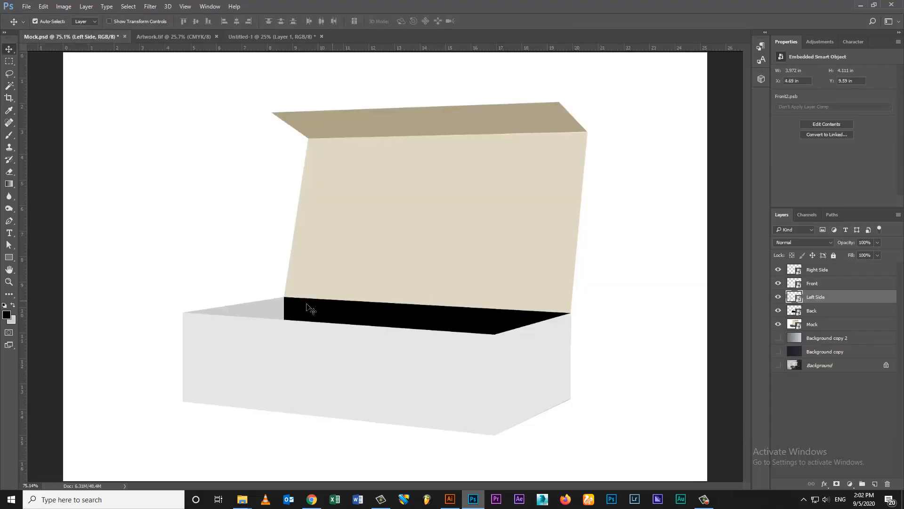
- Create an independent smart object copy of Back, name it Top, and place it above all other layers
click(642, 314)
click(453, 317)
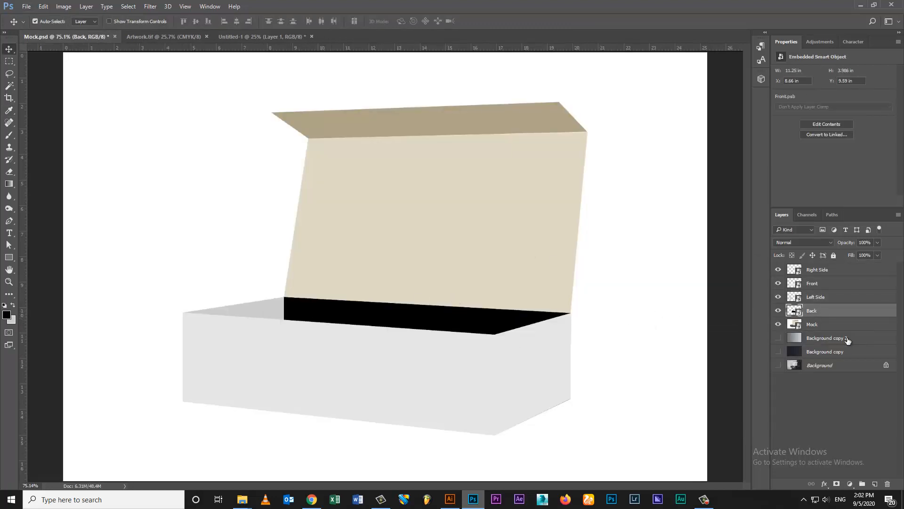
click(87, 7)
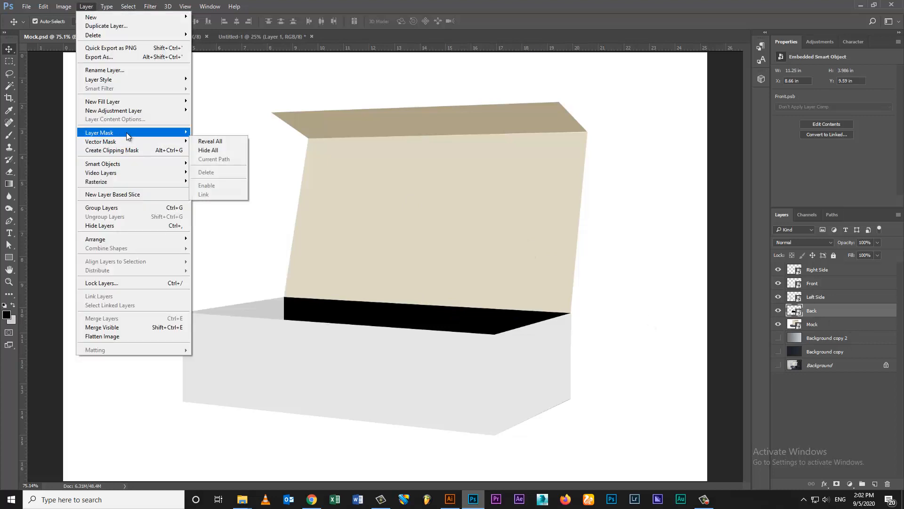
mouse_move(127, 163)
click(212, 173)
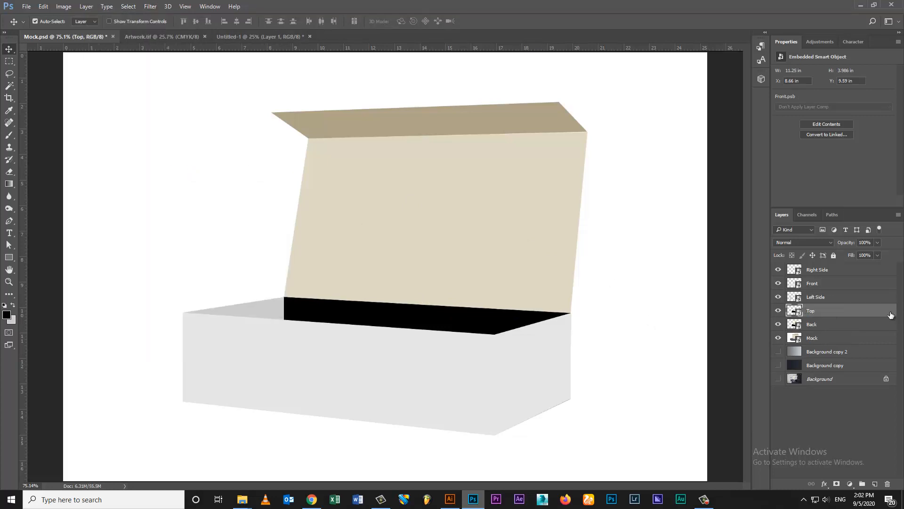
drag(855, 272, 856, 269)
- Move Top up over the lid and distort its lower-left corner down to the box's rear left corner
drag(454, 313, 455, 244)
right_click(402, 252)
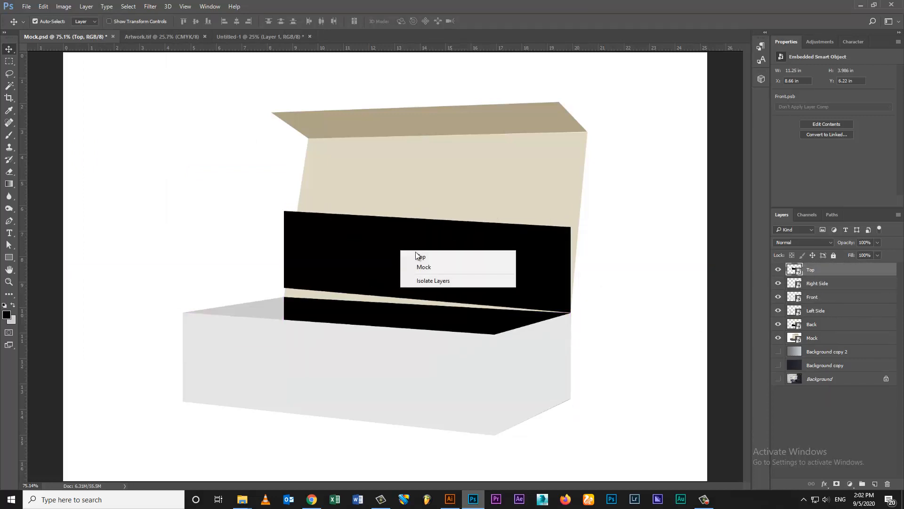
key(Escape)
key(ctrl+t)
right_click(377, 239)
click(408, 290)
drag(284, 287, 284, 298)
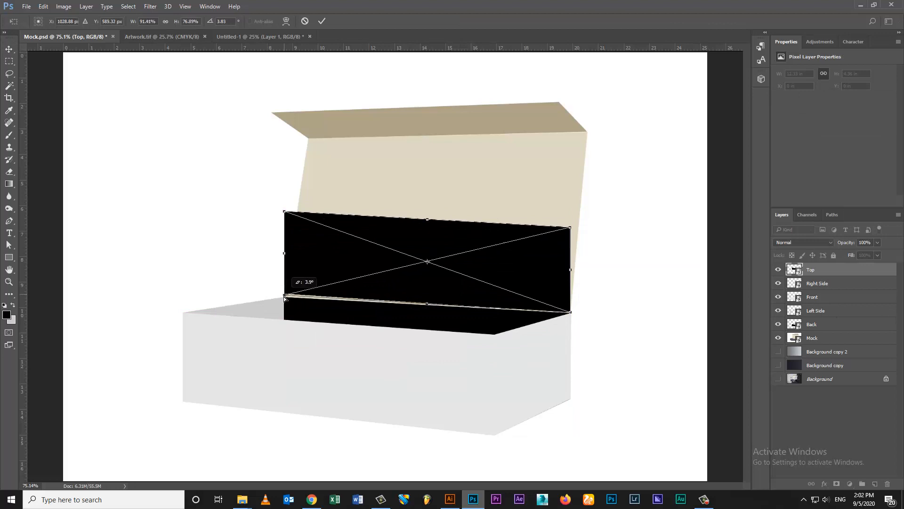
- Align the lower-left corner of Top precisely with the point where Left Side and Back meet
key(ctrl+plus)
key(ctrl+plus)
key(ctrl+plus)
key(ctrl+plus)
drag(234, 328, 299, 310)
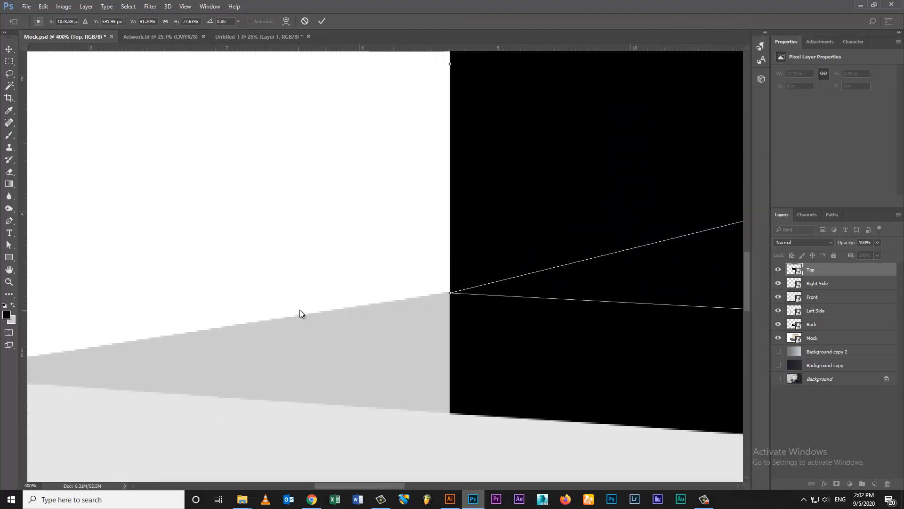
key(ctrl+plus)
key(ctrl+plus)
key(ctrl+plus)
drag(504, 323, 508, 325)
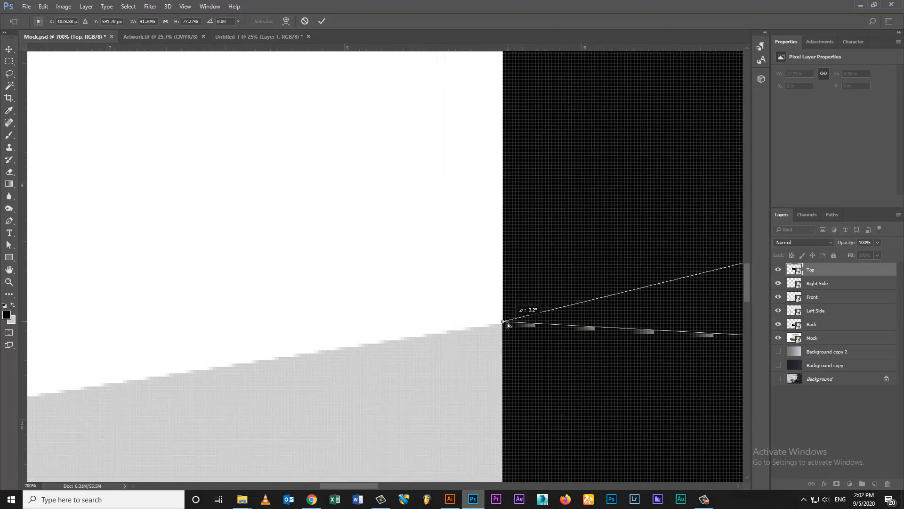
- Distort the two upper corners of Top to the upper corners of the lid and apply the transform
key(ctrl+minus)
key(ctrl+minus)
key(ctrl+minus)
key(ctrl+minus)
key(ctrl+minus)
key(ctrl+minus)
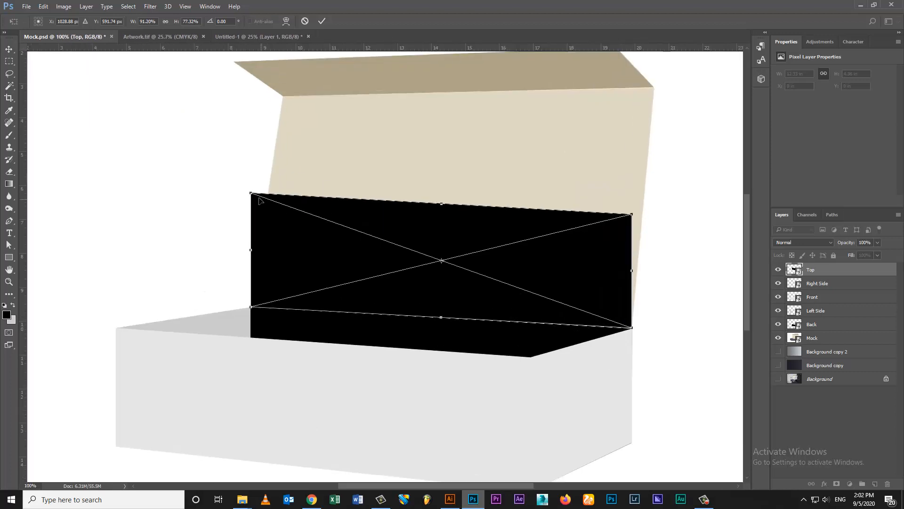
drag(251, 193, 290, 99)
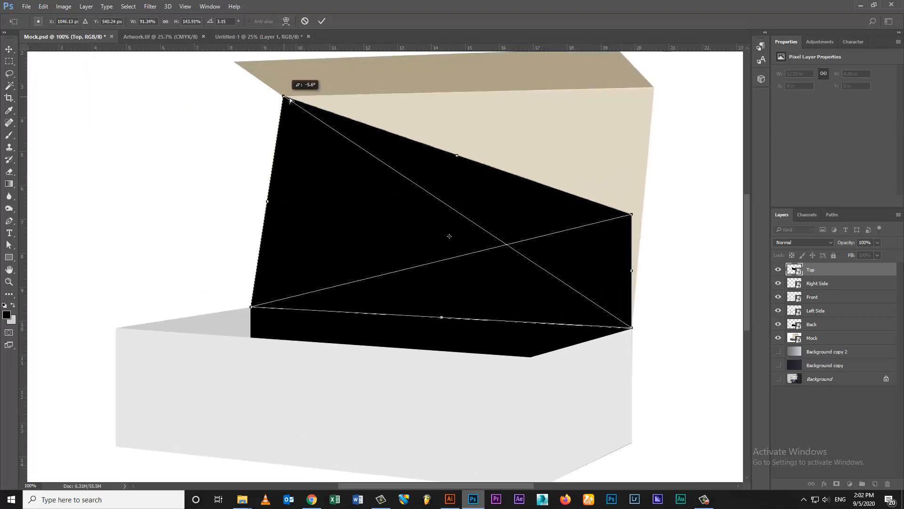
drag(631, 215, 654, 92)
key(Return)
- Fine-tune the lower corners of Top against the rear edge of the box and apply the transform
drag(560, 190, 541, 192)
drag(606, 303, 644, 335)
key(ctrl+t)
right_click(595, 384)
click(608, 412)
drag(578, 376, 550, 253)
drag(600, 321, 601, 325)
drag(464, 301, 678, 278)
drag(311, 257, 678, 261)
drag(315, 238, 382, 252)
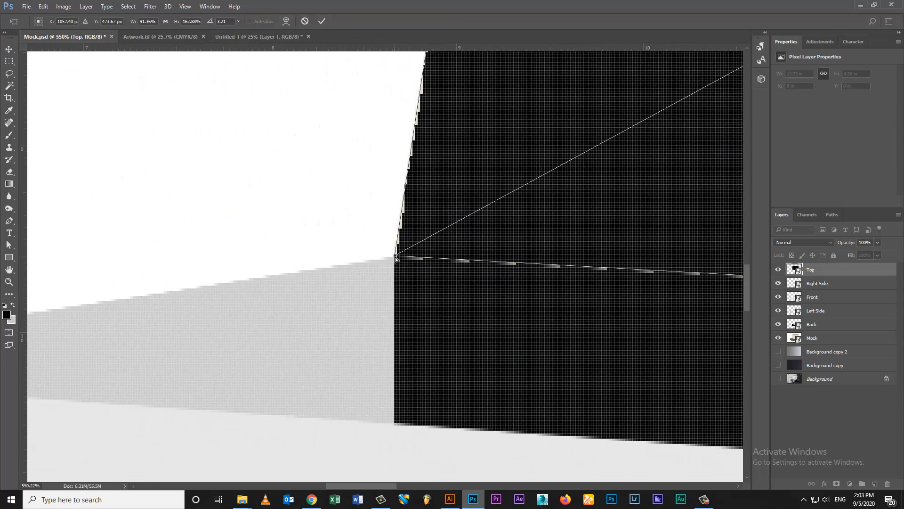
key(Return)
key(ctrl+0)
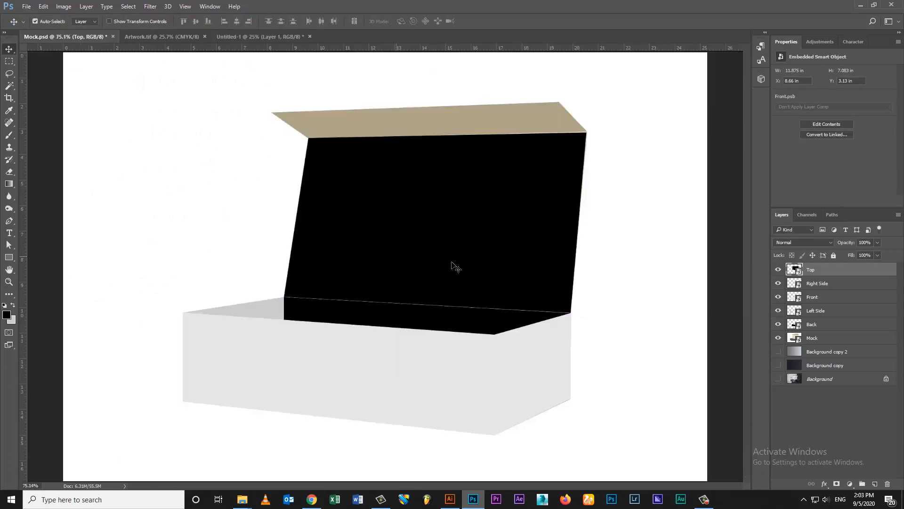
- Distort the upper-right corner of Top outward to the lid's upper-right corner and apply the transform
drag(585, 132, 676, 145)
key(ctrl+t)
right_click(579, 163)
click(600, 235)
drag(601, 142, 608, 136)
key(Return)
key(ctrl+0)
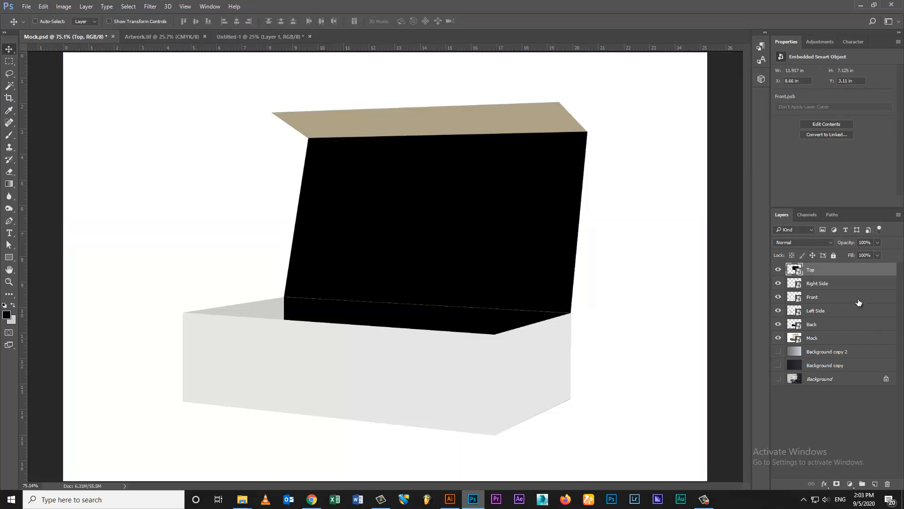
- Create an independent smart object copy of Top and name it Top Flap
click(86, 7)
mouse_move(104, 167)
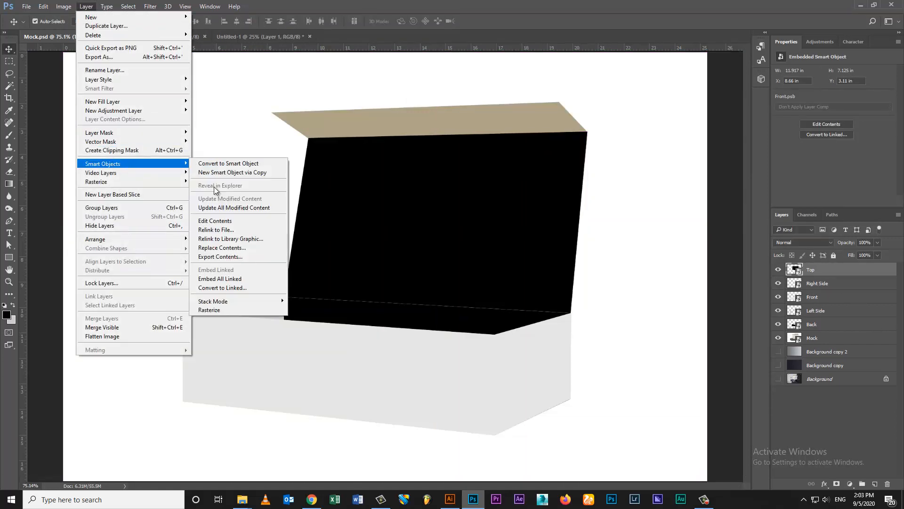
click(238, 175)
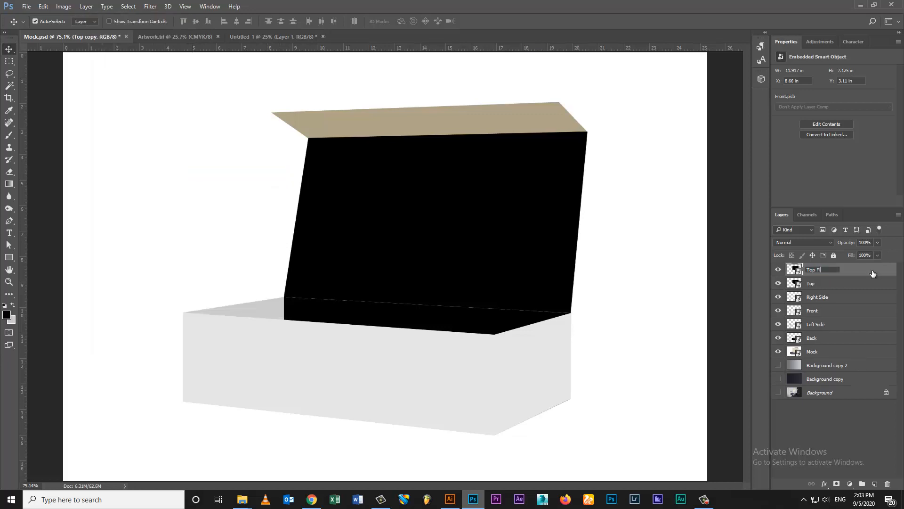
- Move Top Flap above the lid and distort its lower-left corner to the lid's upper-left corner
key(ctrl+t)
drag(509, 269, 527, 88)
right_click(415, 93)
click(447, 164)
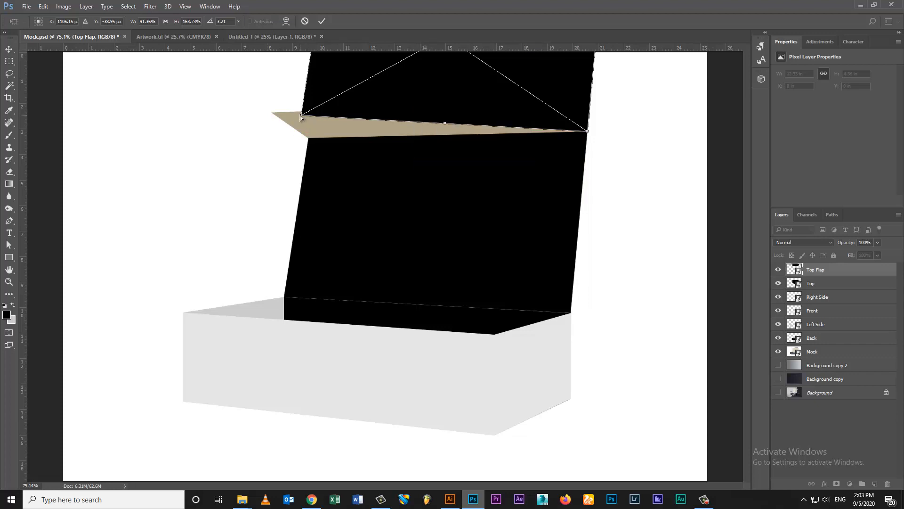
drag(302, 115, 424, 447)
key(ctrl+plus)
key(ctrl+plus)
key(ctrl+plus)
key(ctrl+plus)
drag(311, 94, 372, 247)
key(ctrl+plus)
drag(253, 327, 257, 325)
key(ctrl+0)
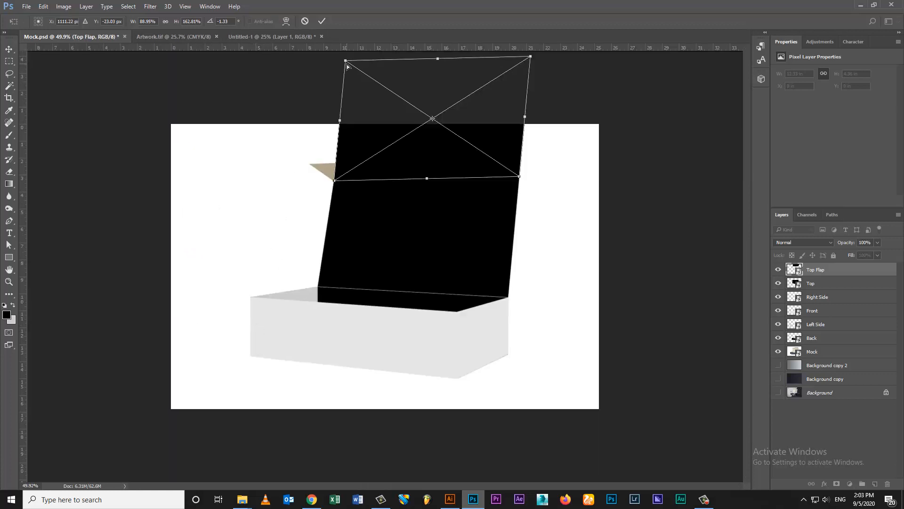
- Distort the two upper corners of Top Flap to the flap's outer corners, refining the upper-right one
drag(346, 65, 316, 163)
drag(529, 66, 520, 163)
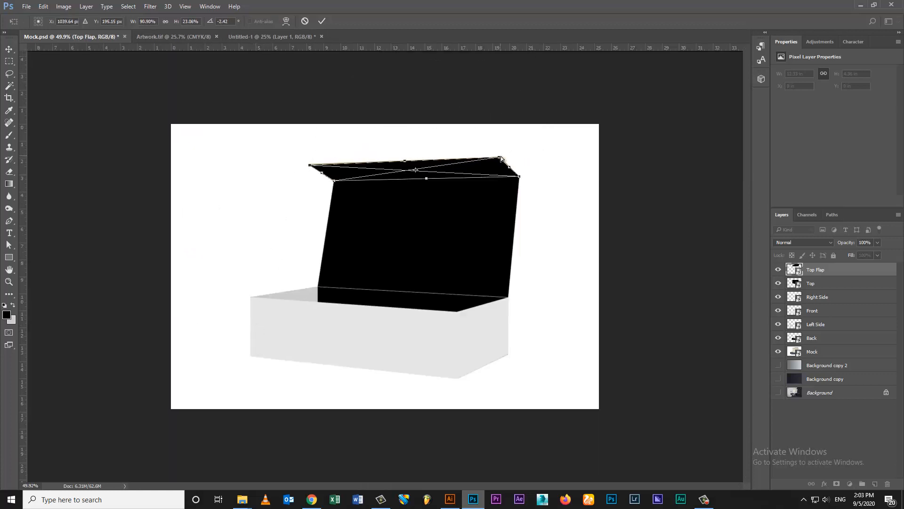
key(ctrl+plus)
key(ctrl+plus)
key(ctrl+plus)
key(ctrl+plus)
drag(555, 135, 336, 279)
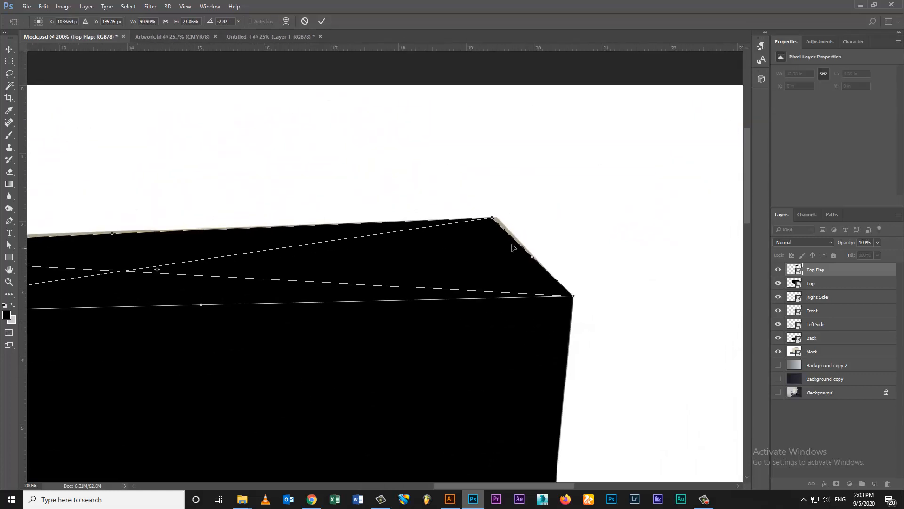
key(ctrl+plus)
key(ctrl+plus)
drag(560, 186, 509, 214)
drag(543, 192, 555, 193)
- Fine-tune the upper-left corner of Top Flap at the flap's outer tip and apply the transform
drag(137, 179, 598, 183)
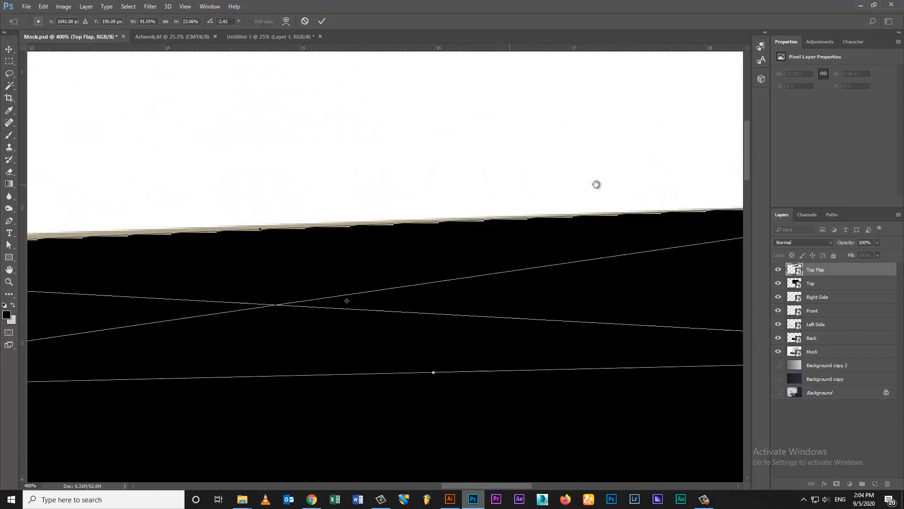
drag(94, 231, 707, 251)
drag(227, 278, 222, 274)
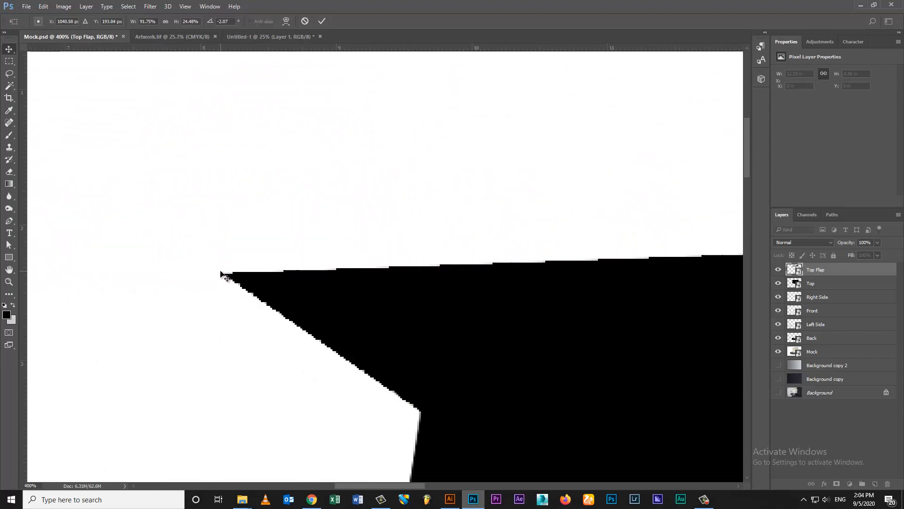
key(Return)
key(ctrl+0)
- Shift the Mock layer down and to the left behind the new panels, then select Front
click(652, 272)
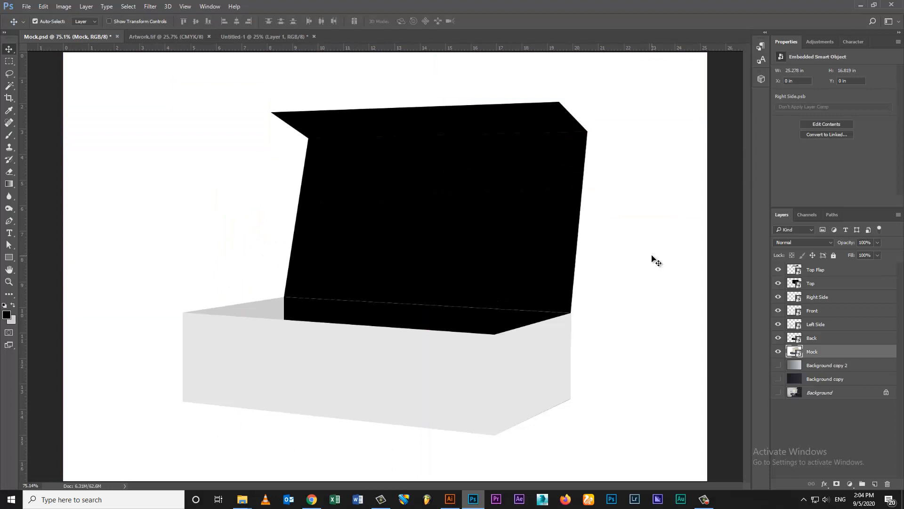
drag(669, 284, 578, 315)
click(520, 375)
click(363, 371)
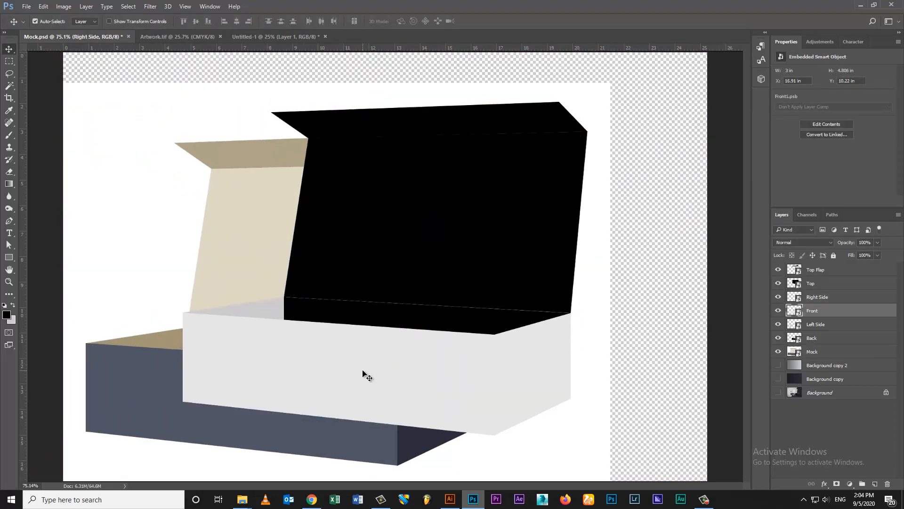
- Fill the Front smart object's contents with the slate blue foreground colour, then save and close it
double_click(792, 311)
key(alt+BackSpace)
key(ctrl+s)
key(ctrl+w)
- Sample the dark navy of the reference box's side and fill the Right Side smart object's contents with it, saving and closing it
key(i)
click(438, 436)
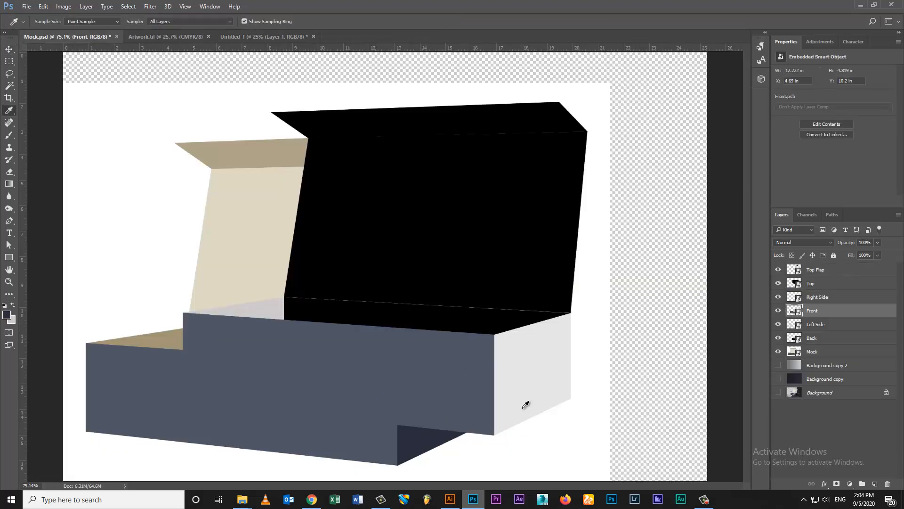
key(v)
click(527, 404)
double_click(794, 298)
key(alt+BackSpace)
key(ctrl+s)
key(ctrl+w)
- Fill the Left Side smart object's contents with the brown sampled from the reference box's inner left wall, then save and close it
click(270, 301)
double_click(795, 324)
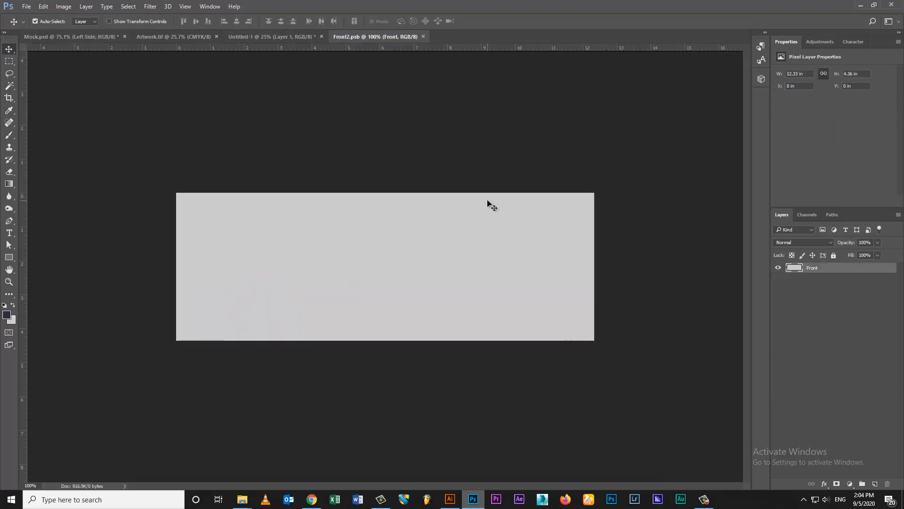
click(72, 36)
key(i)
click(158, 340)
key(v)
click(375, 37)
key(alt+BackSpace)
key(ctrl+s)
key(ctrl+w)
- Shift the Mock layer further left, sample its inner back wall's beige, and fill the Back smart object's contents with it, saving and closing it
click(400, 316)
key(i)
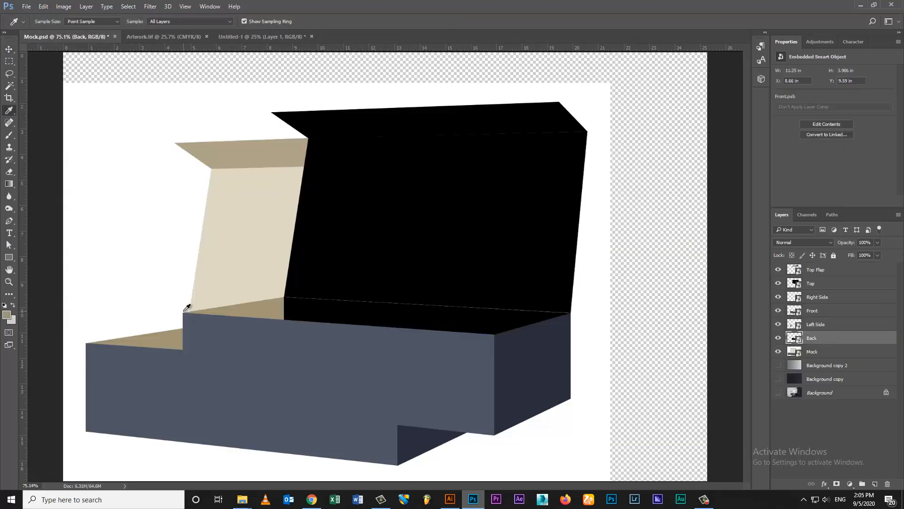
key(v)
drag(140, 137, 85, 129)
key(i)
click(158, 334)
key(v)
double_click(796, 338)
key(alt+BackSpace)
key(ctrl+s)
key(ctrl+w)
- Fill the Top smart object's contents with the light beige sampled from the reference lid, then save and close it
click(237, 246)
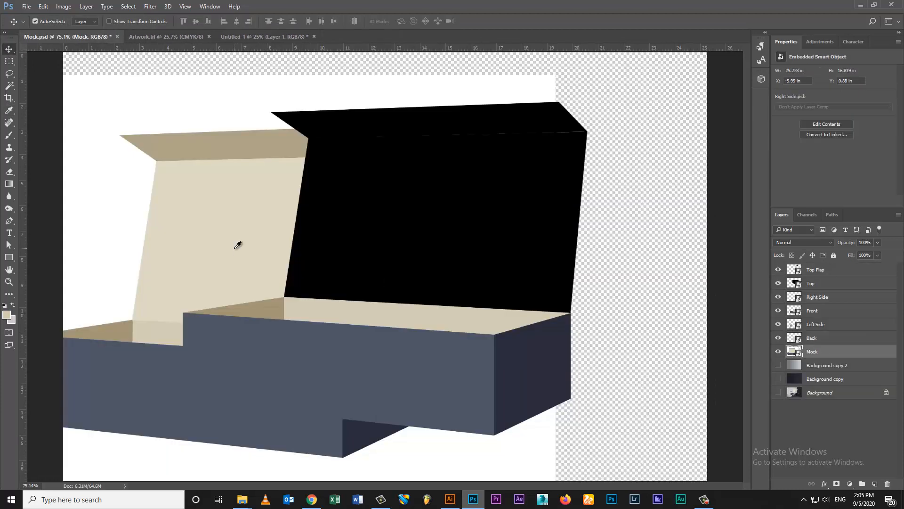
double_click(799, 285)
key(alt+BackSpace)
key(ctrl+s)
key(ctrl+w)
- Fill the Top Flap smart object's contents with the darker beige sampled from the reference flap, then save and close it
click(265, 151)
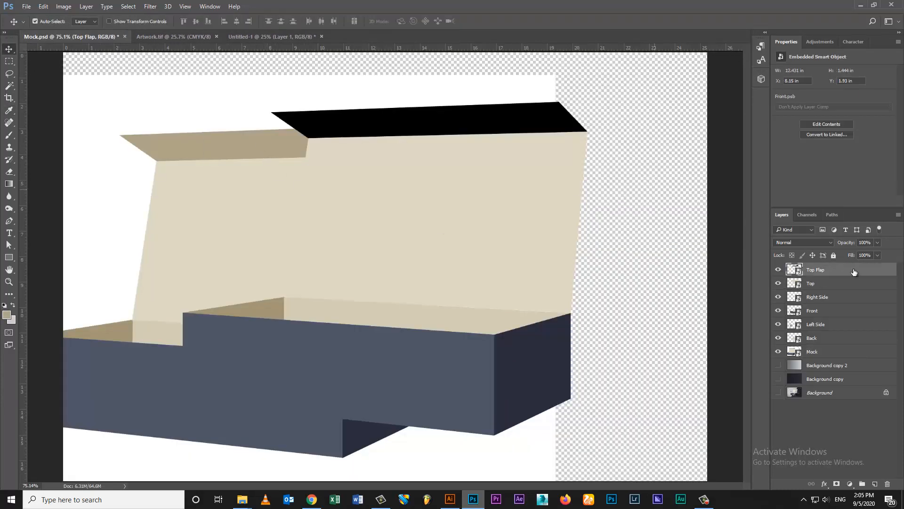
double_click(796, 270)
key(alt+BackSpace)
key(ctrl+s)
key(ctrl+w)
- Delete the Mock reference layer and add a white-filled layer behind the box panels in its place
click(270, 178)
key(Delete)
click(875, 484)
key(d)
key(ctrl+BackSpace)
click(816, 270)
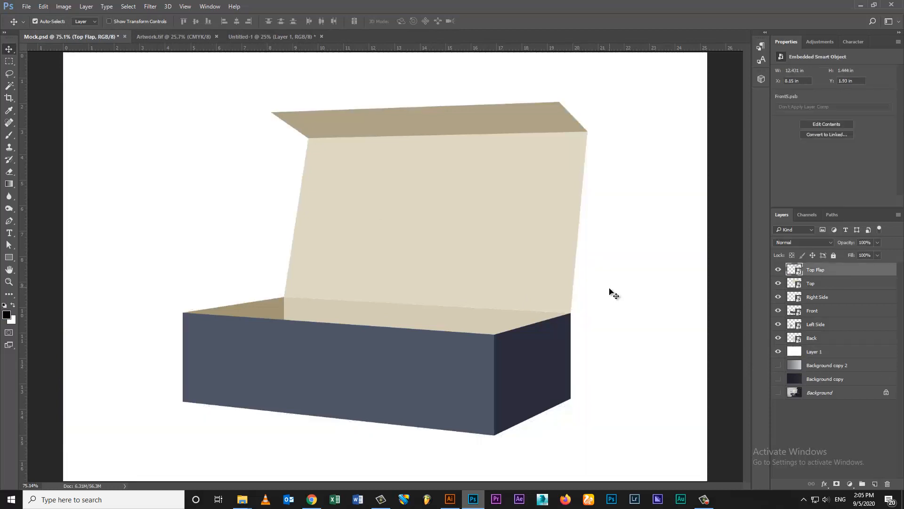
- Add a new layer named Crees above Top Flap for the fold between lid and back wall
key(z)
drag(270, 269, 345, 208)
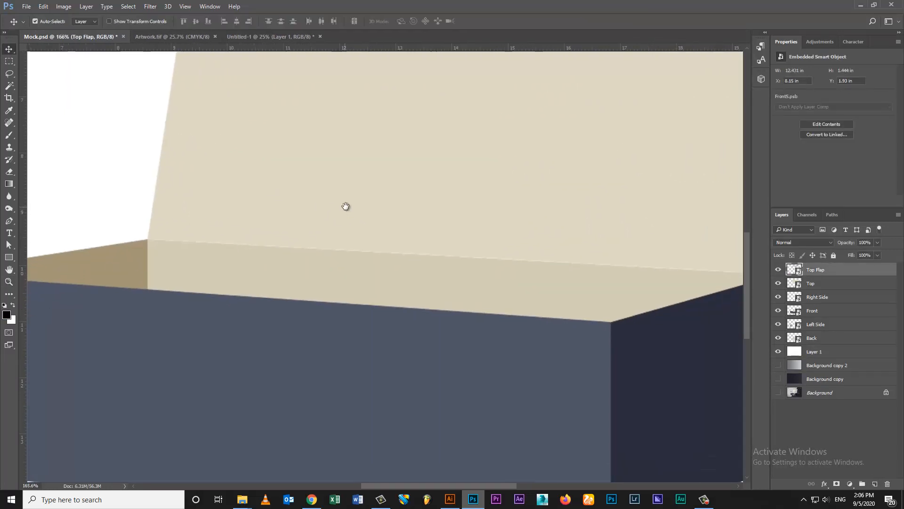
key(v)
click(875, 484)
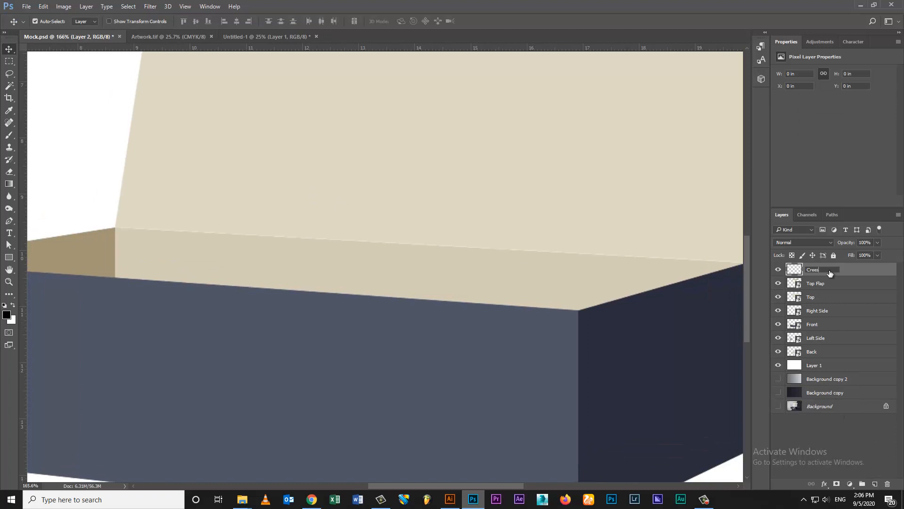
- Select a thin rectangle about 11.33 by 0.17 in across the lid's fold, fill it with black and deselect
key(m)
drag(119, 225, 703, 231)
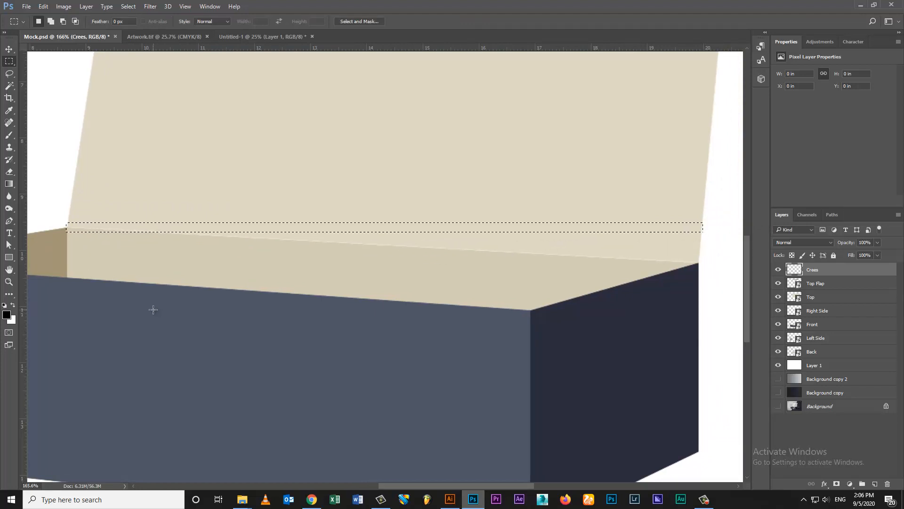
key(alt+BackSpace)
key(ctrl+d)
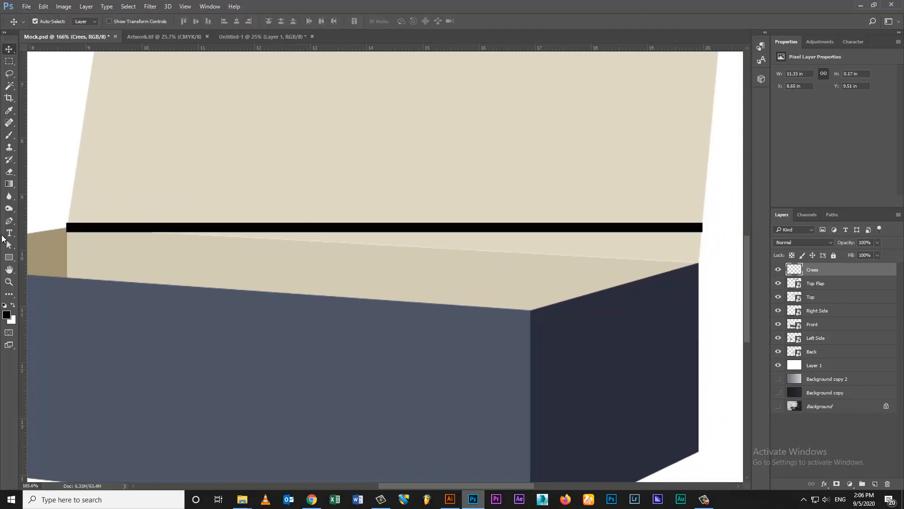
- Edit the Black, White gradient to have black stops at both ends and white stops near each end, the first at 11%
click(9, 184)
click(49, 21)
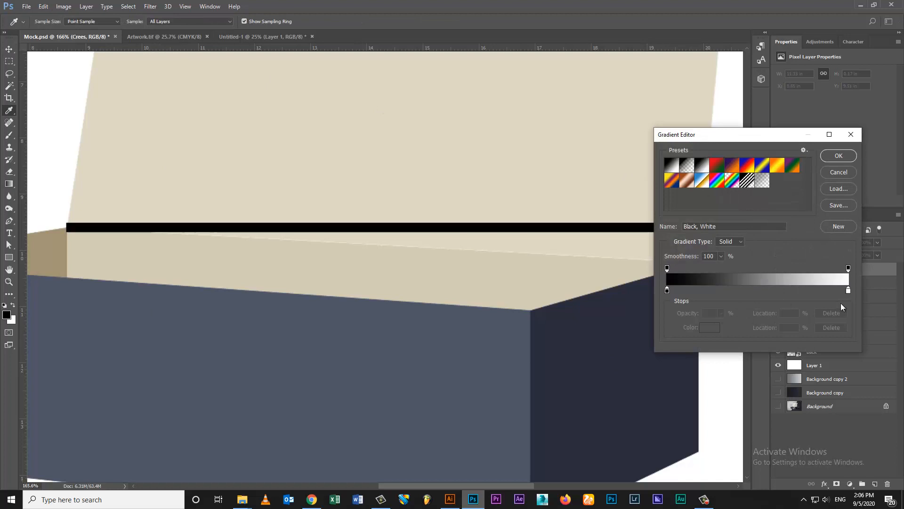
text(68)
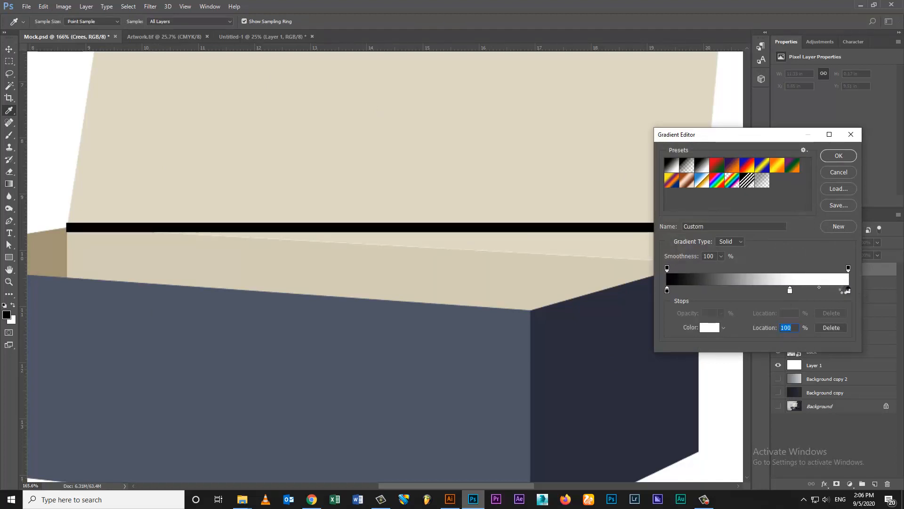
double_click(848, 291)
click(626, 385)
click(731, 280)
drag(790, 290, 734, 292)
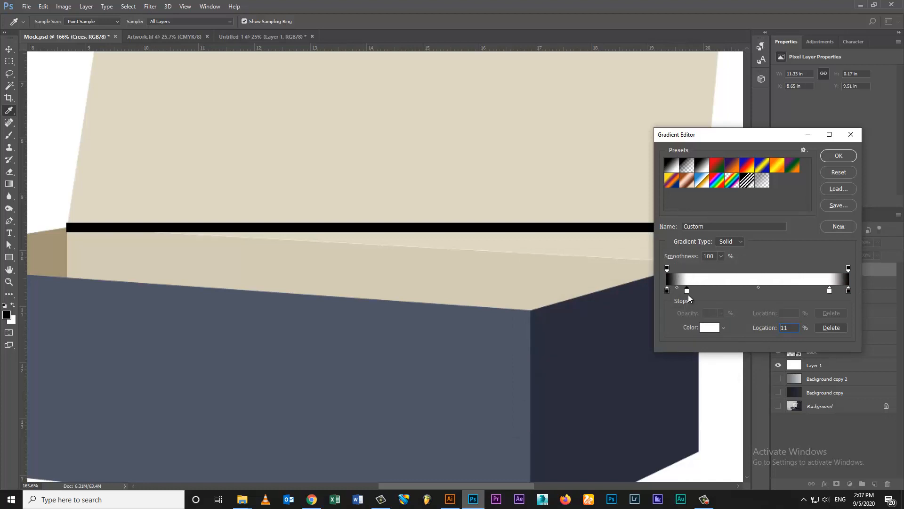
- Add a light grey colour stop at the middle of the gradient and accept the custom gradient
click(759, 292)
double_click(759, 292)
drag(518, 285, 517, 319)
click(730, 280)
click(839, 156)
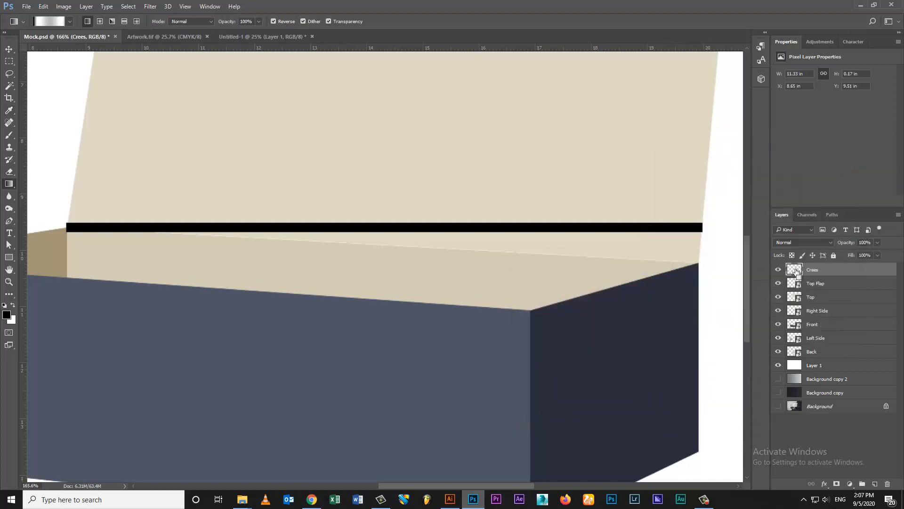
- Apply the gradient across the height of the Crees strip and convert the layer to a smart object
mouse_move(363, 226)
mouse_down()
mouse_move(377, 234)
mouse_move(370, 234)
mouse_up()
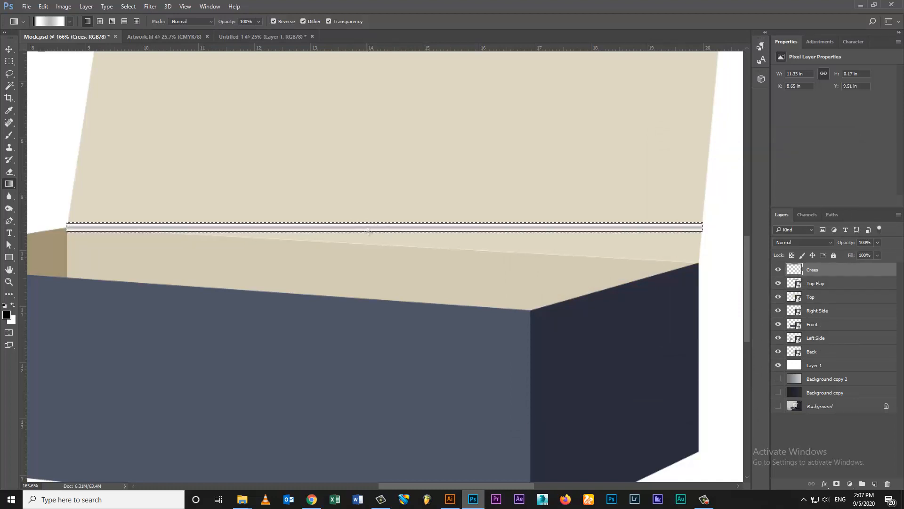
click(9, 49)
right_click(824, 271)
click(768, 182)
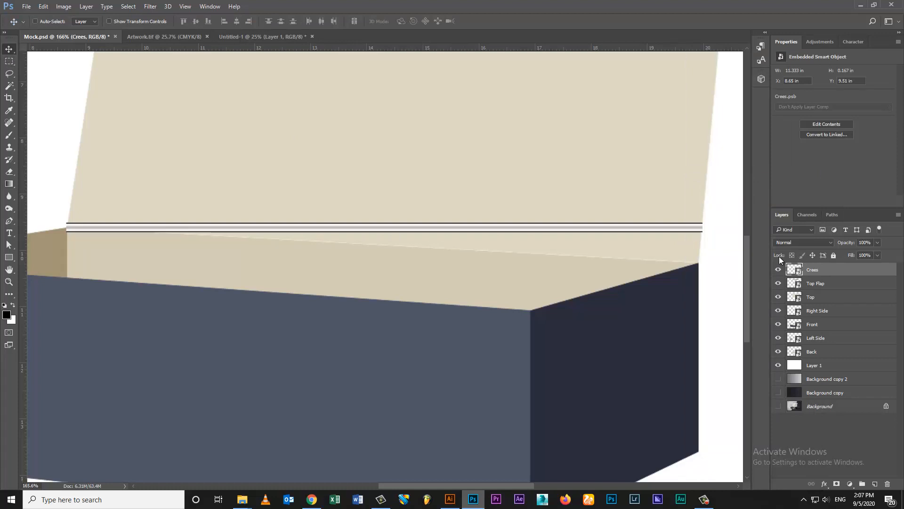
- Skew the Crees strip down along the lid's fold line and reduce its width to about 11.24 in
key(ctrl+t)
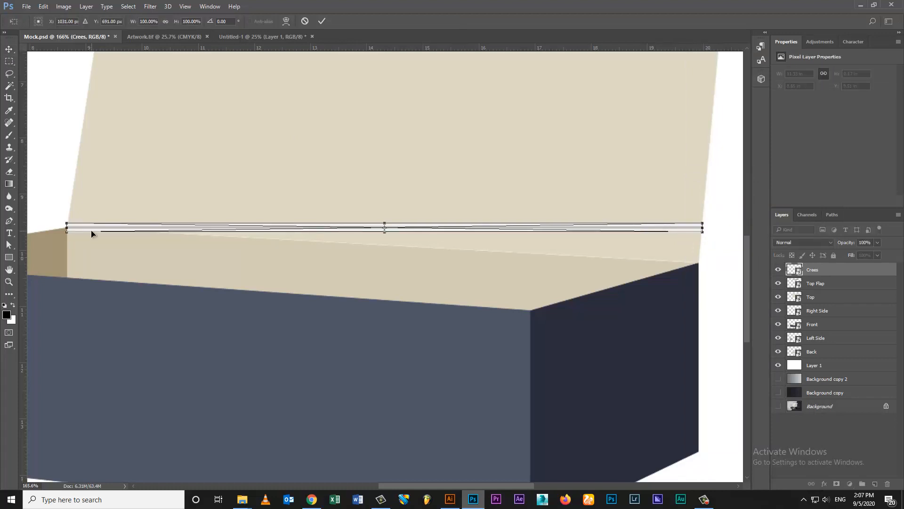
mouse_move(91, 232)
mouse_down()
mouse_move(108, 232)
mouse_move(92, 233)
mouse_up()
right_click(695, 228)
click(714, 277)
drag(704, 227, 705, 264)
right_click(696, 264)
click(727, 302)
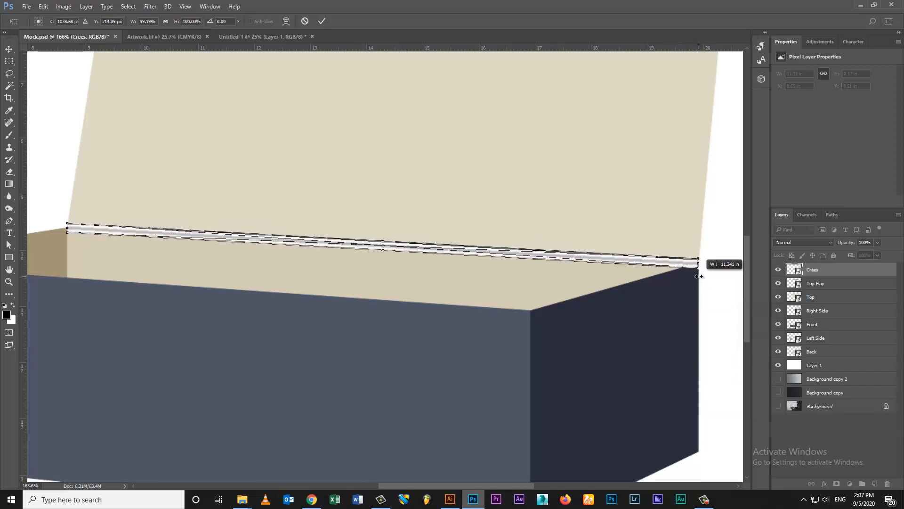
- Distort the corners of the Crees strip to meet the lid's fold at both ends and apply the transform
scroll(539, 290, up, 5)
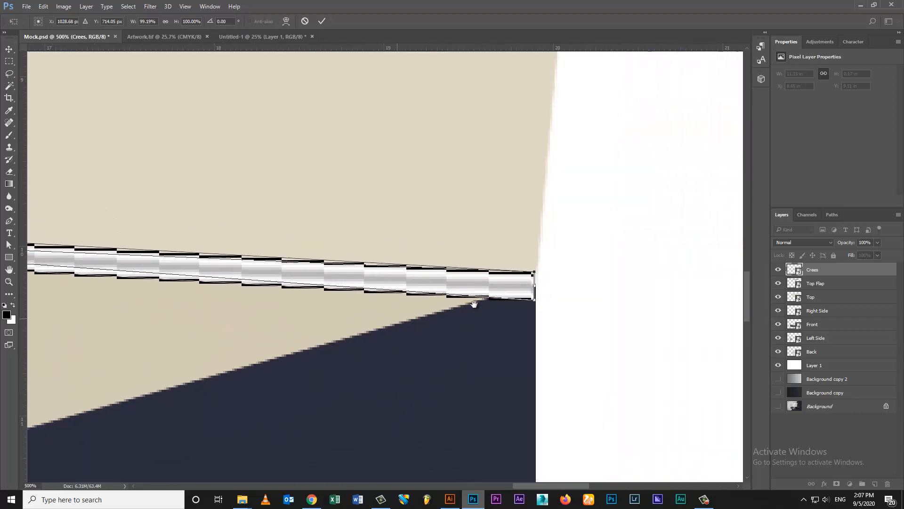
scroll(563, 299, up, 3)
right_click(528, 298)
click(531, 367)
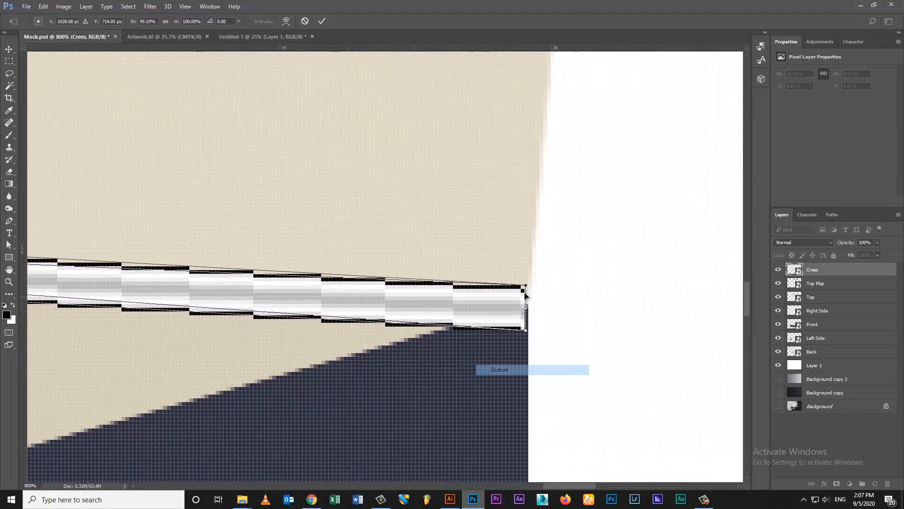
drag(528, 284, 533, 281)
right_click(515, 292)
click(522, 364)
drag(302, 330, 620, 335)
drag(226, 282, 519, 308)
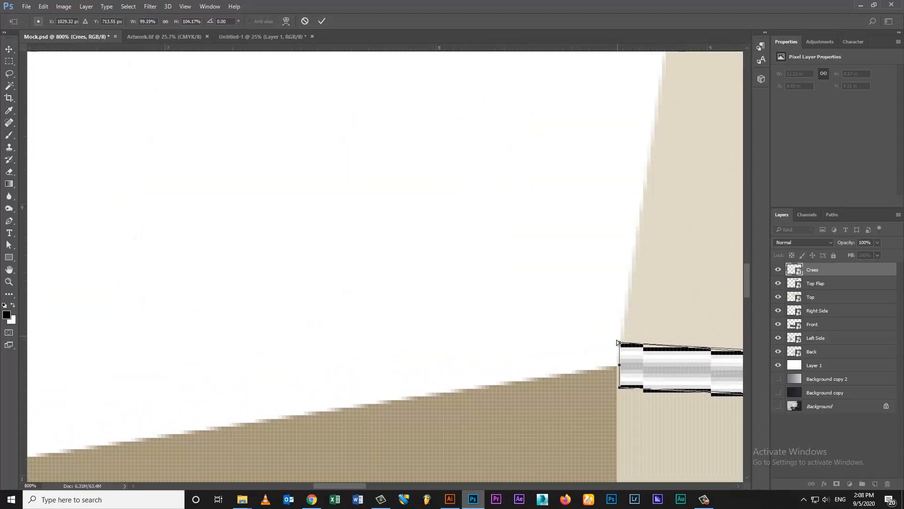
key(Return)
key(ctrl+0)
- Create an independent smart object copy of Top, place it above Crees and rename it Details
click(86, 6)
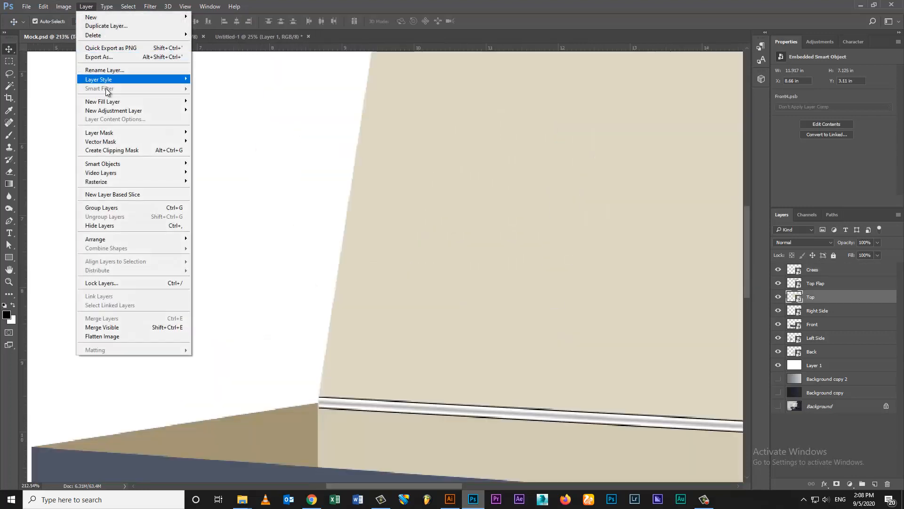
mouse_move(116, 134)
mouse_move(108, 164)
click(226, 173)
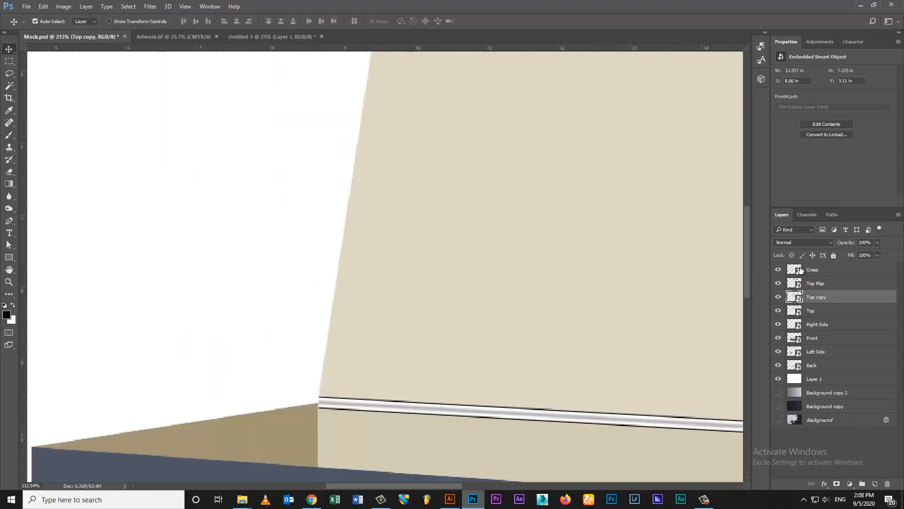
drag(821, 268, 812, 272)
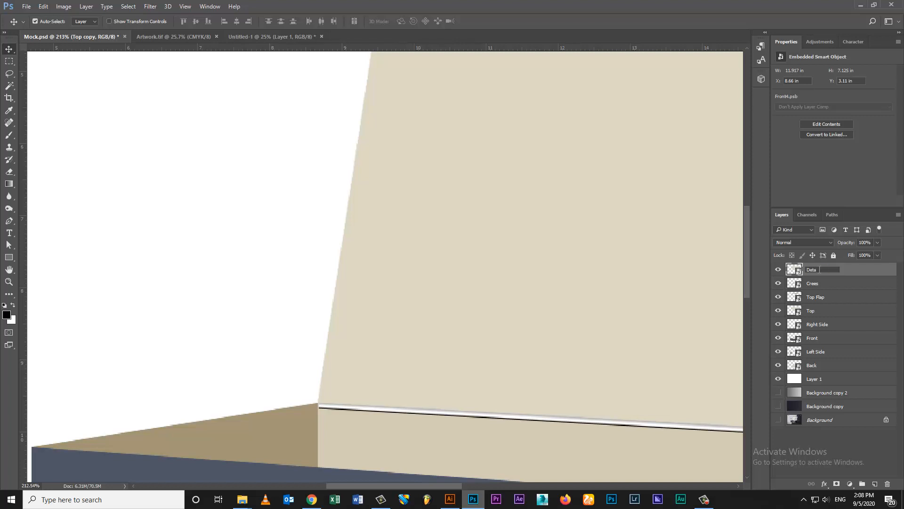
key(Return)
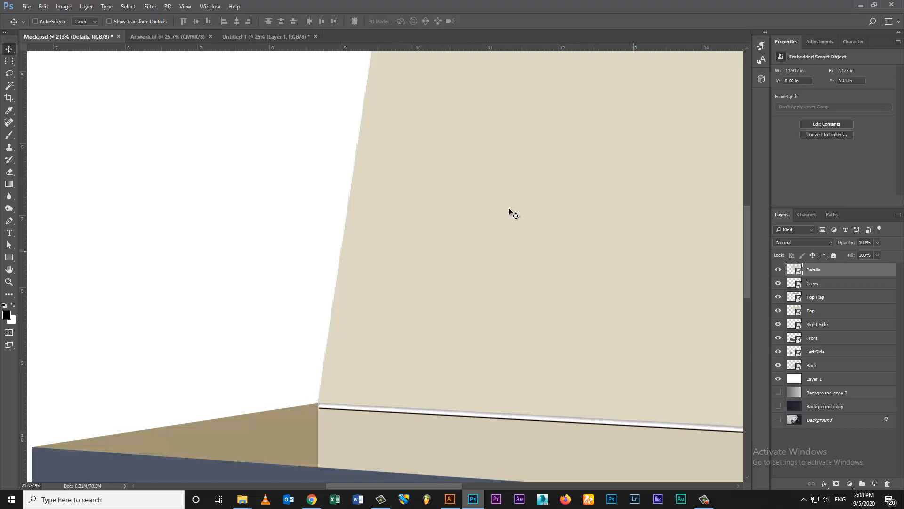
- Transform Details into a thin strip along the lid's left edge, aligning its lower end with the fold
key(ctrl+t)
key(ctrl+0)
drag(580, 229, 301, 214)
key(Return)
drag(275, 291, 415, 293)
key(ctrl+t)
drag(451, 386, 448, 390)
key(Return)
key(ctrl+0)
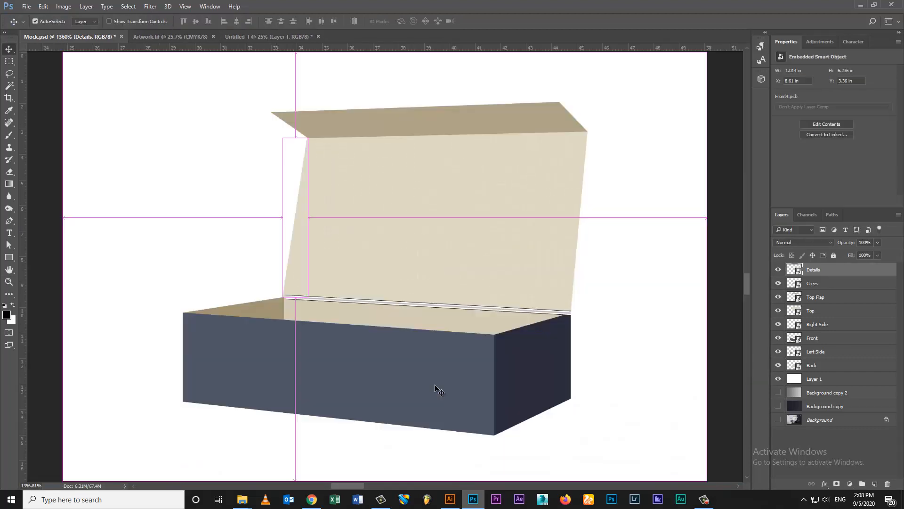
- Refine the upper end of the Details strip at the lid's upper-left corner and apply the transform
drag(308, 132, 372, 135)
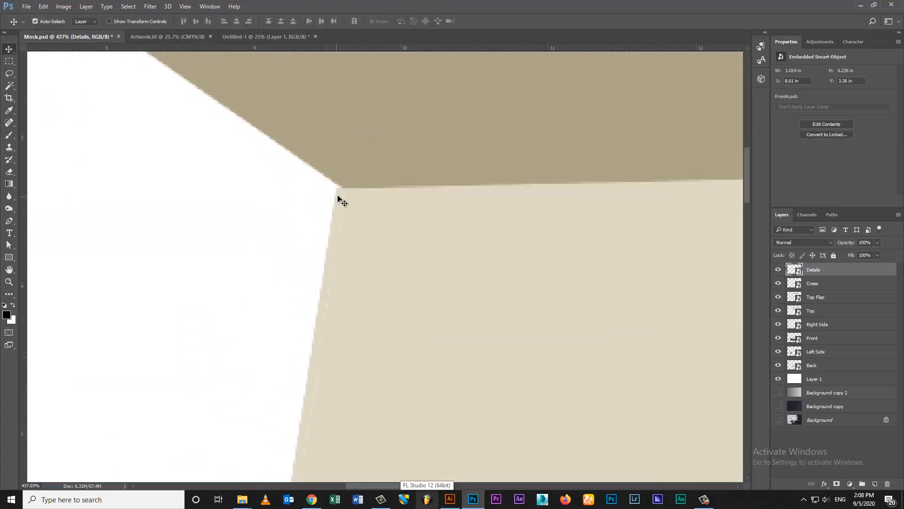
key(ctrl+t)
key(Return)
- Create an independent smart object copy of Top Flap, placed above all other layers and renamed Details
key(v)
click(408, 146)
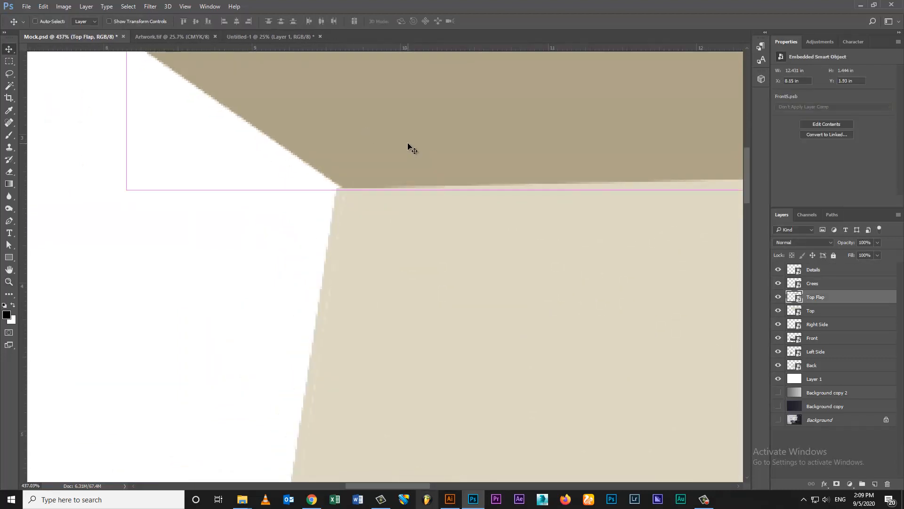
key(ctrl+0)
click(86, 7)
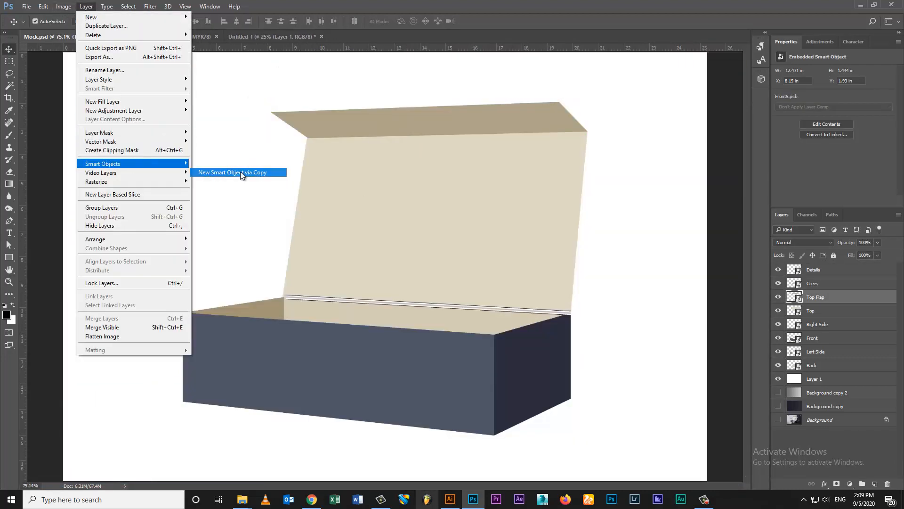
click(240, 173)
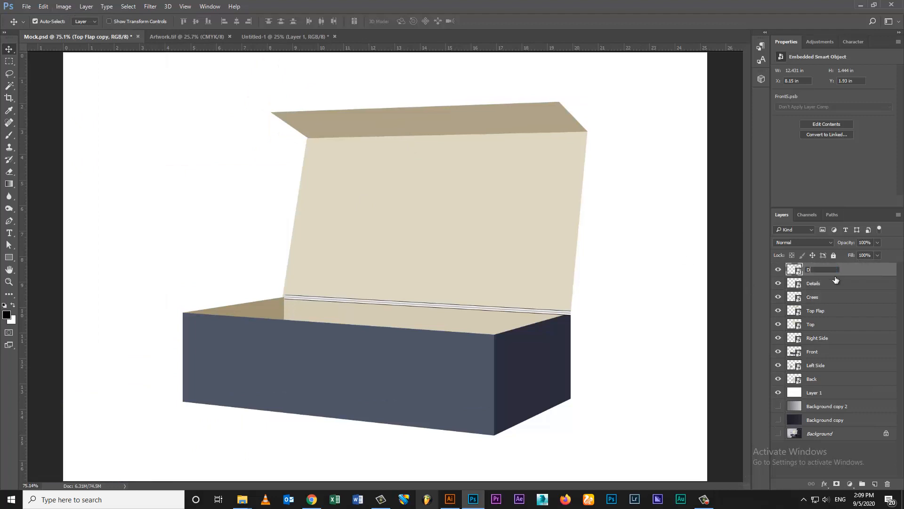
text(Details)
key(Return)
- Transform the flap's Details copy into a thin strip along the flap's slanted left edge and apply it
key(ctrl+t)
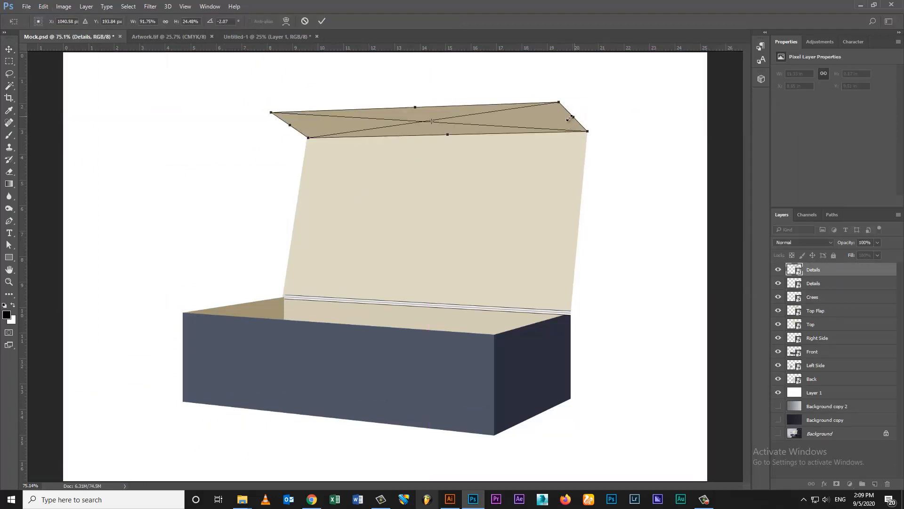
drag(573, 117, 376, 136)
scroll(295, 137, up, 10)
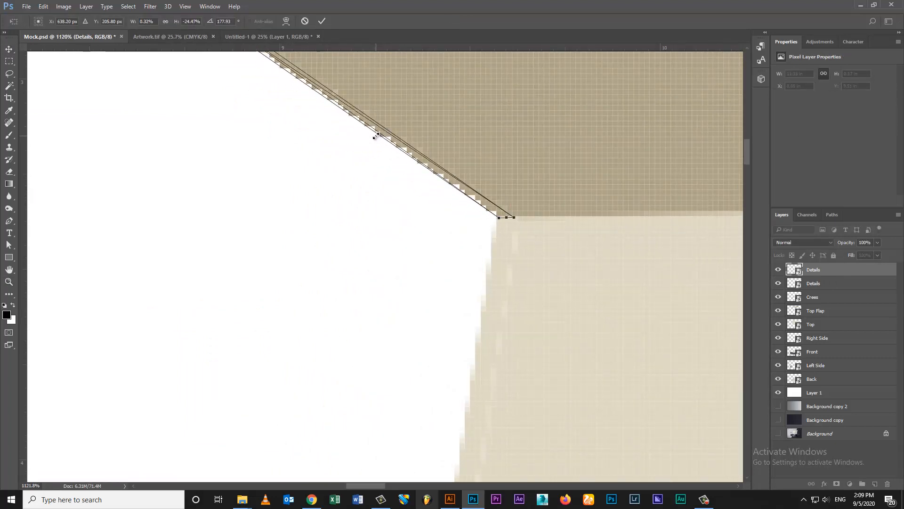
key(Return)
key(ctrl+0)
- Adjust the outer end of the flap's Details strip to the flap's upper-left tip, apply it and select Top Flap
key(ctrl+space)
drag(268, 106, 353, 112)
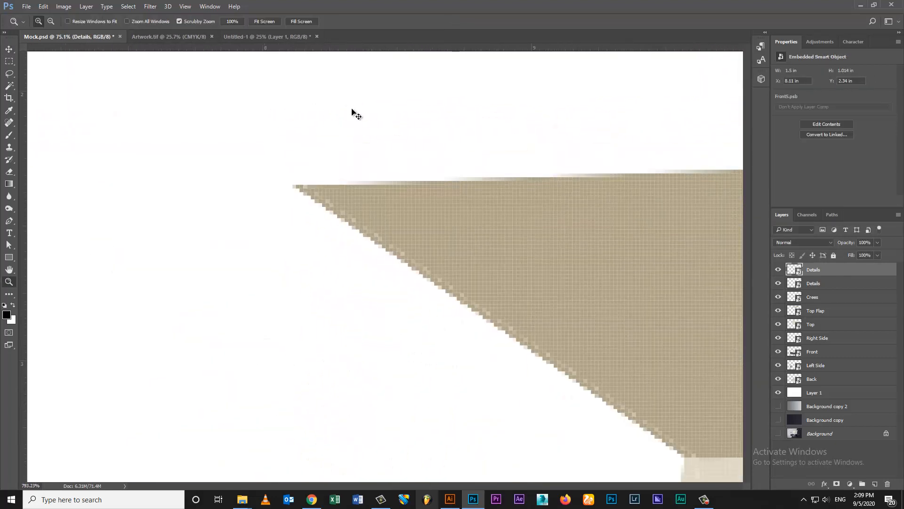
key(ctrl+t)
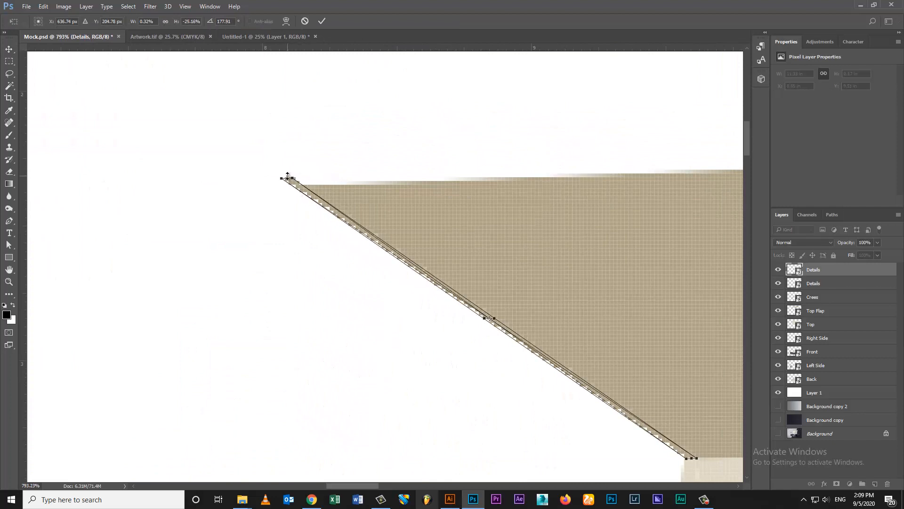
key(Return)
click(452, 217)
key(ctrl+0)
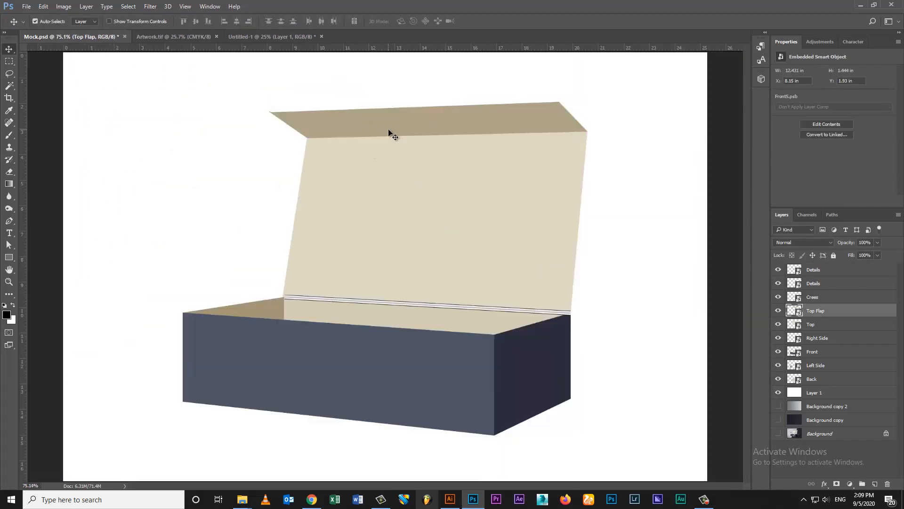
- Create an independent smart object copy of Top Flap, place it above all other layers and rename it Details
click(86, 6)
mouse_move(181, 166)
click(230, 173)
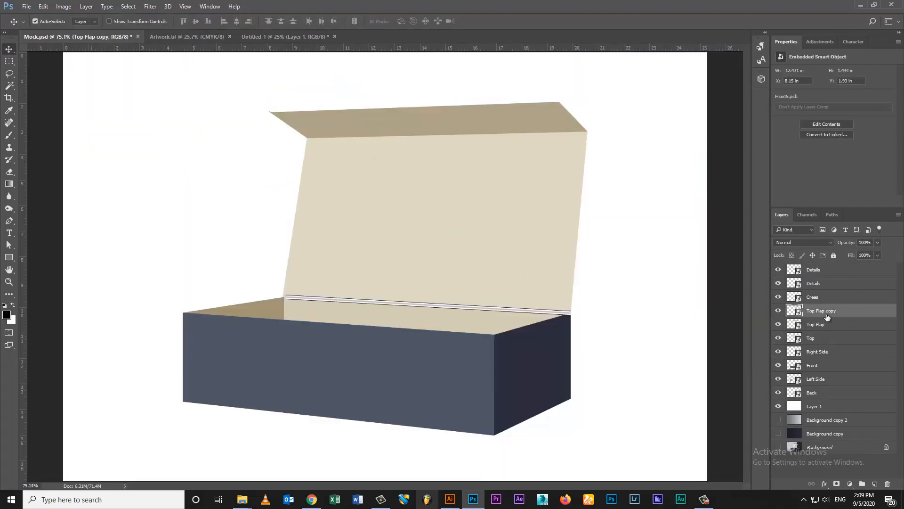
drag(828, 317, 824, 271)
double_click(825, 269)
text(Detail)
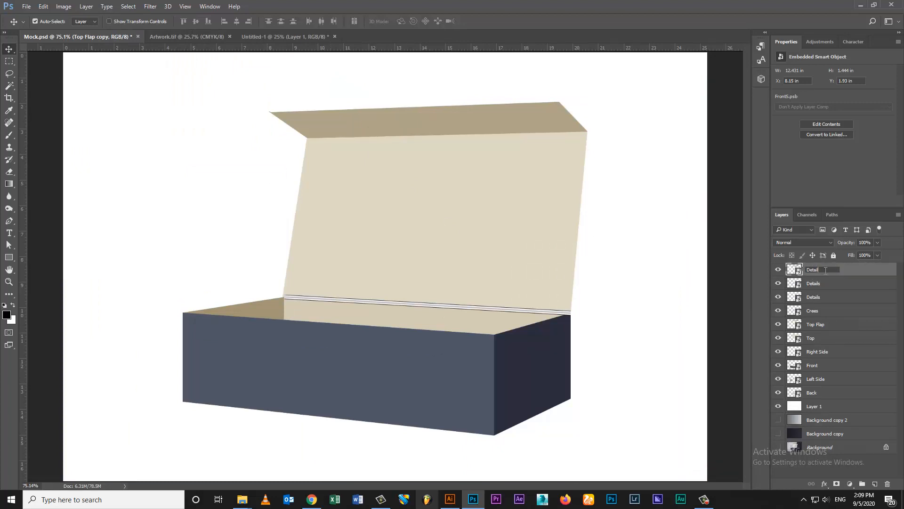
text(s)
key(Return)
- Transform the new Details copy into a thin strip along the flap's upper edge and fit its outer end to the upper-left tip
key(ctrl+t)
drag(443, 135, 428, 105)
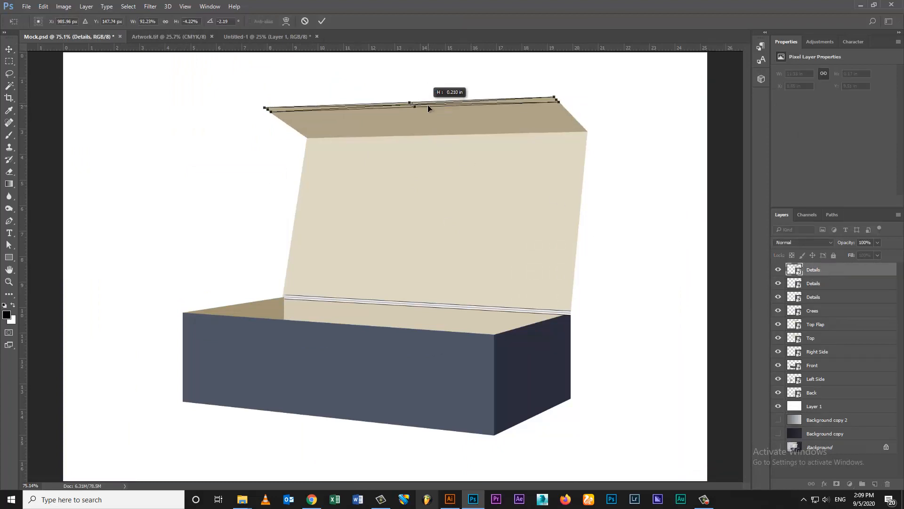
key(Return)
drag(307, 93, 388, 109)
drag(182, 204, 449, 167)
key(ctrl+t)
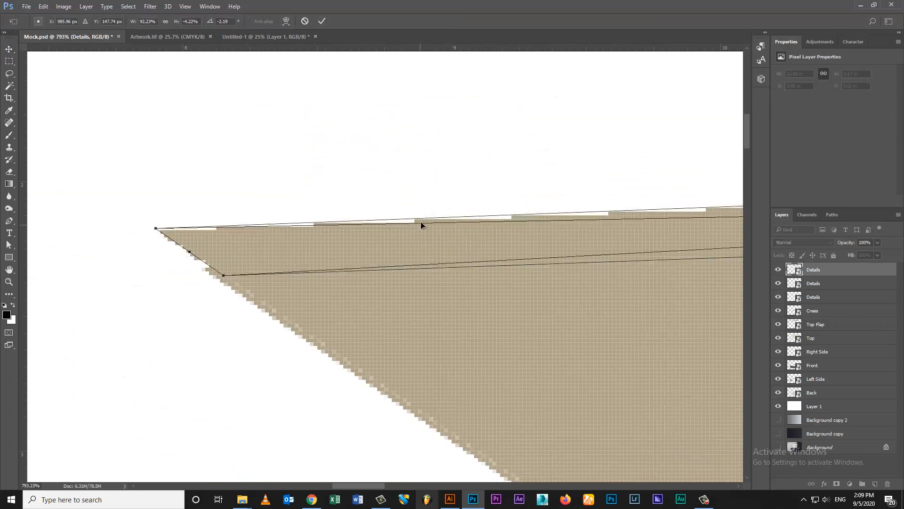
drag(421, 225, 456, 256)
key(Return)
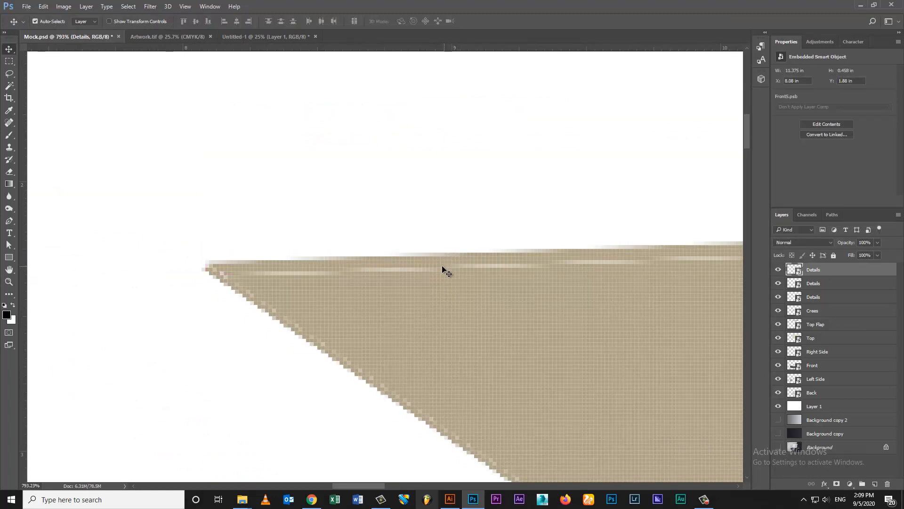
- Stretch the upper-edge Details strip to the flap's upper-right tip and apply the transform
key(ctrl+0)
drag(564, 96, 674, 103)
key(ctrl+t)
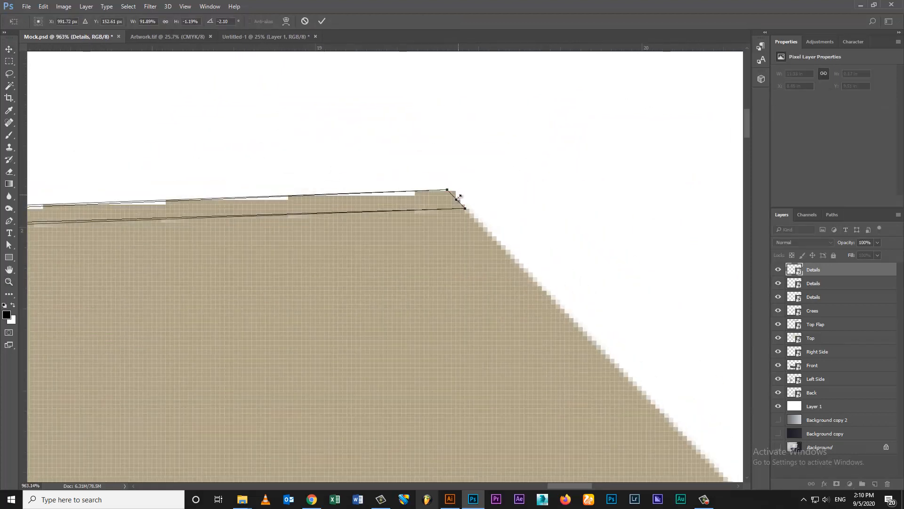
drag(458, 197, 478, 192)
key(Return)
key(ctrl+0)
click(479, 189)
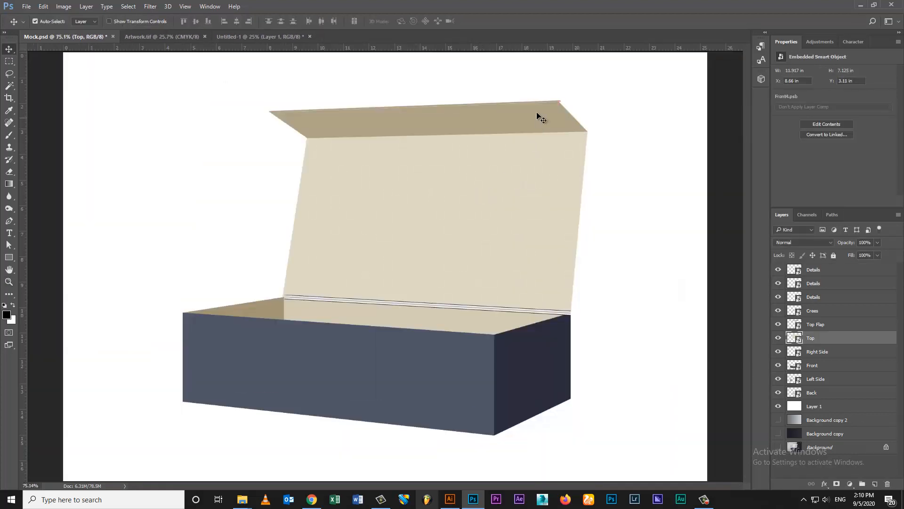
- Make another independent smart object copy of Top Flap, move it to the top of the layer stack and name it Details
click(538, 114)
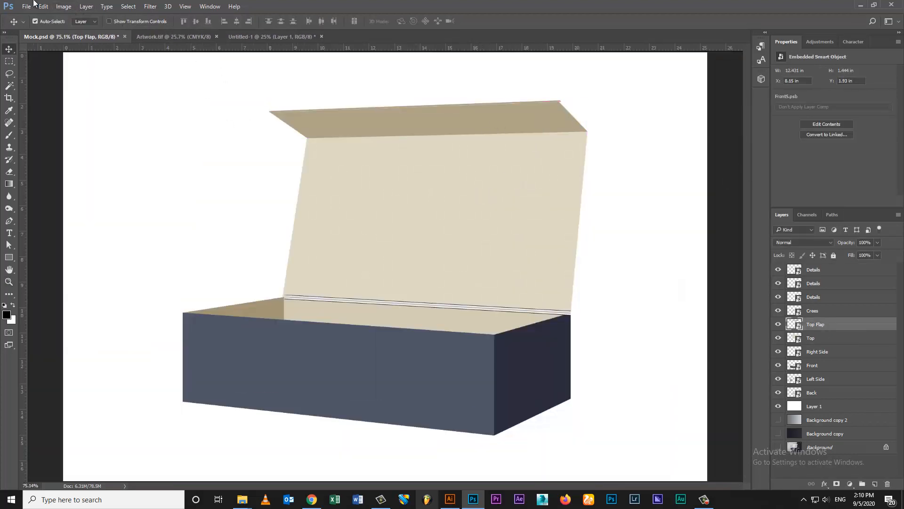
click(86, 6)
mouse_move(145, 135)
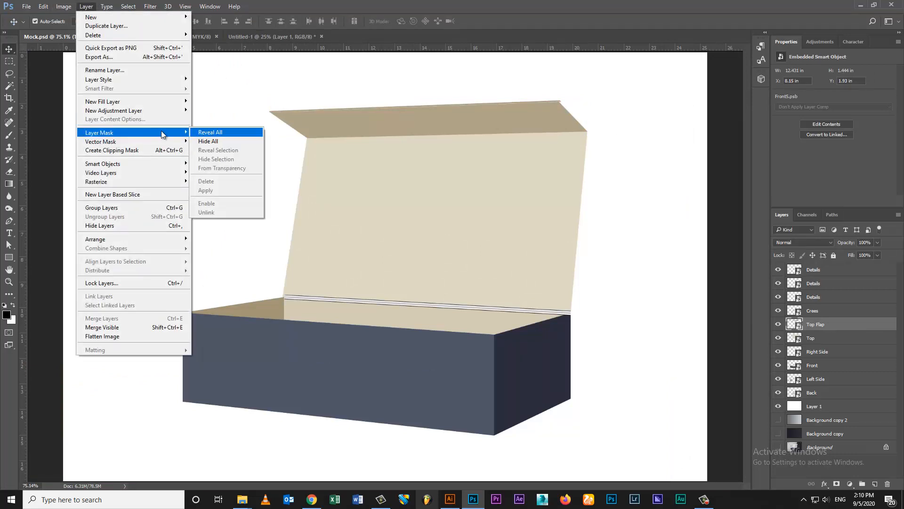
click(222, 172)
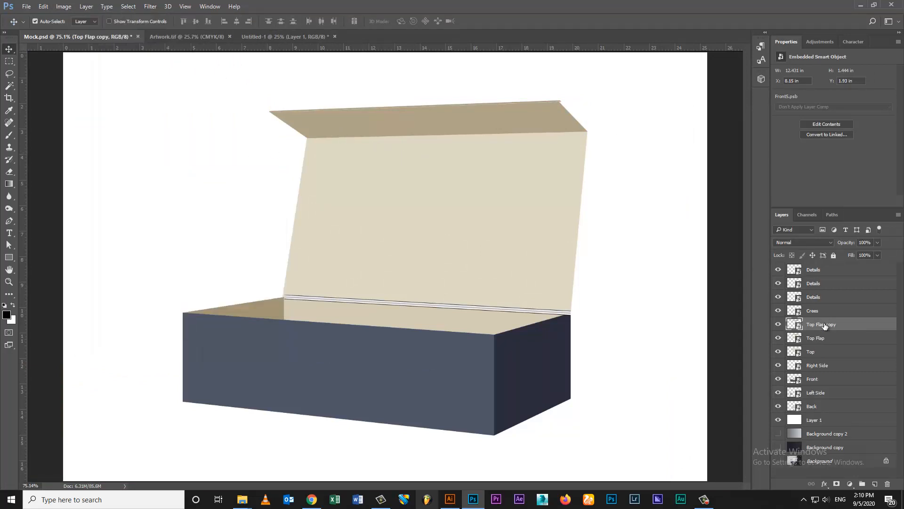
drag(826, 326, 829, 267)
double_click(821, 271)
text(Detao)
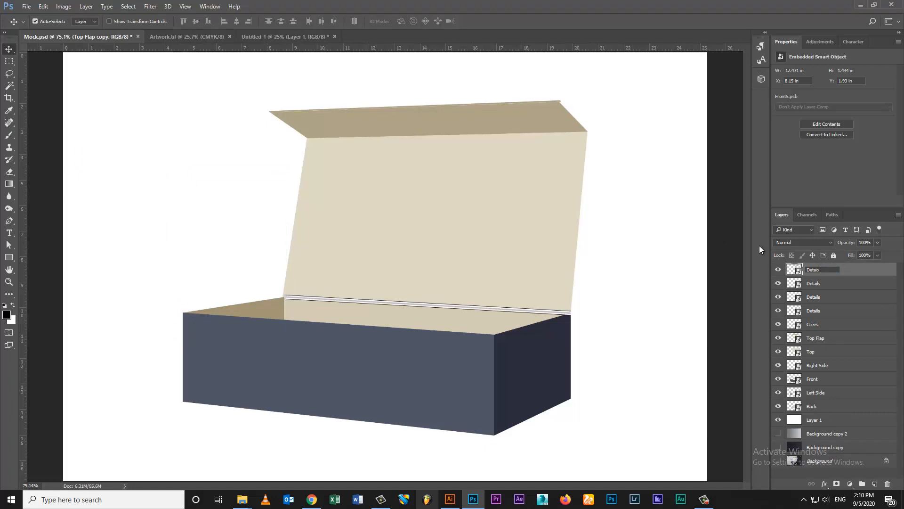
text(ls)
key(Return)
- Squeeze the newest Details copy into a thin strip along the flap's slanted right edge
key(ctrl+t)
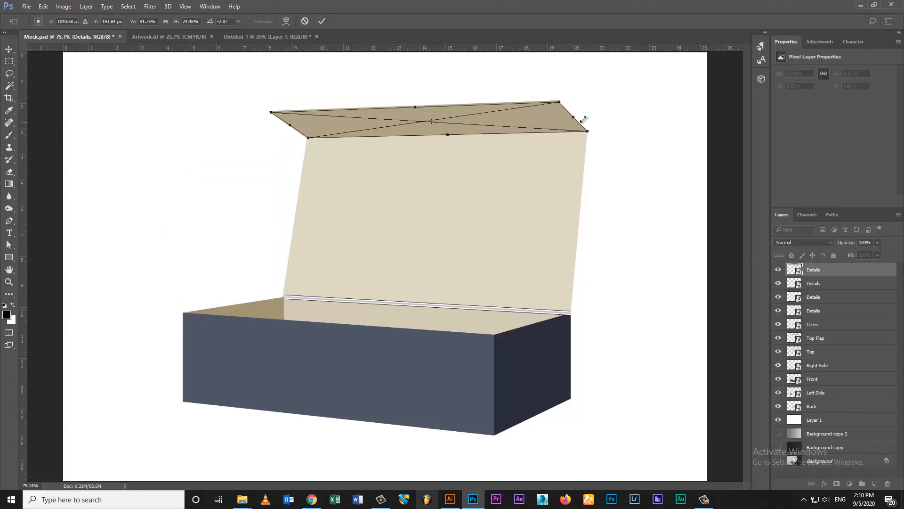
drag(293, 126, 686, 116)
key(Return)
- Refine both ends of the flap's right-edge Details strip to follow the flap's corners and apply it
key(z)
key(ctrl+t)
drag(439, 312, 412, 314)
drag(246, 100, 206, 80)
key(ctrl+0)
key(Return)
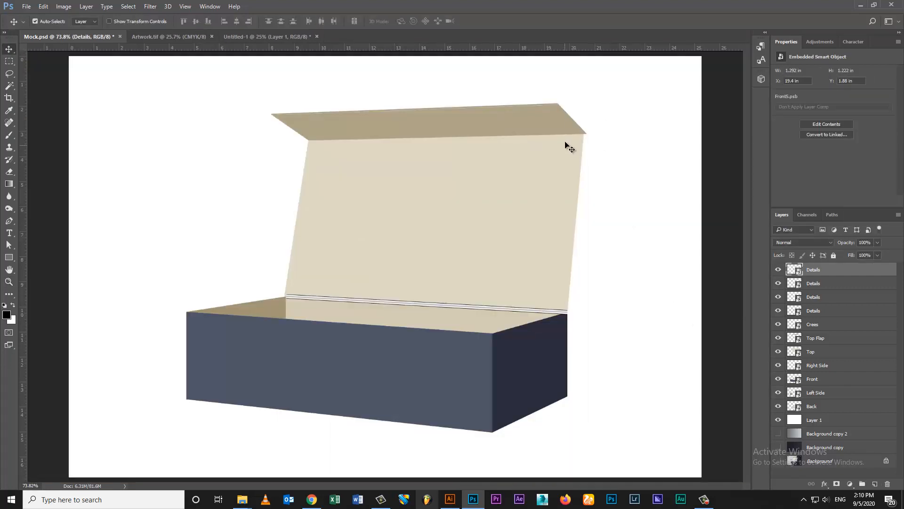
- Create an independent smart object copy of Top, place it directly above Crees and rename it Details
ctrl+click(525, 180)
click(86, 6)
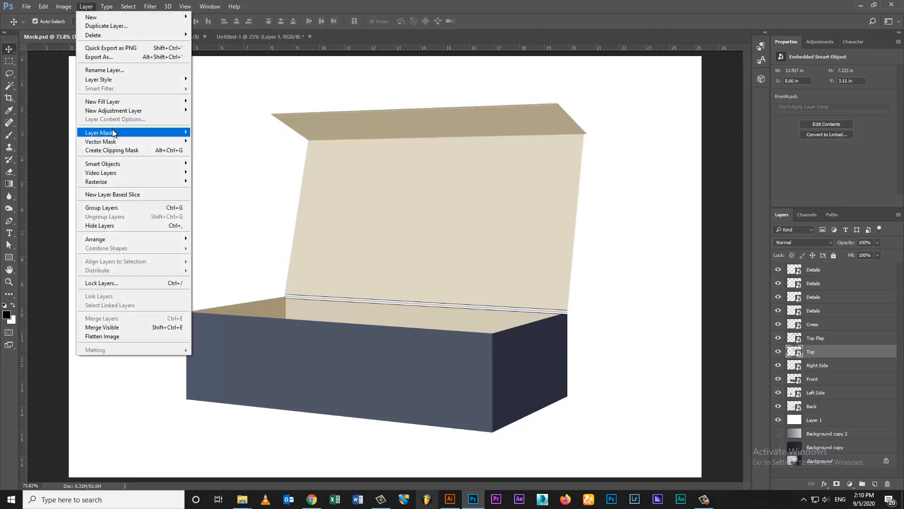
mouse_move(184, 164)
click(222, 173)
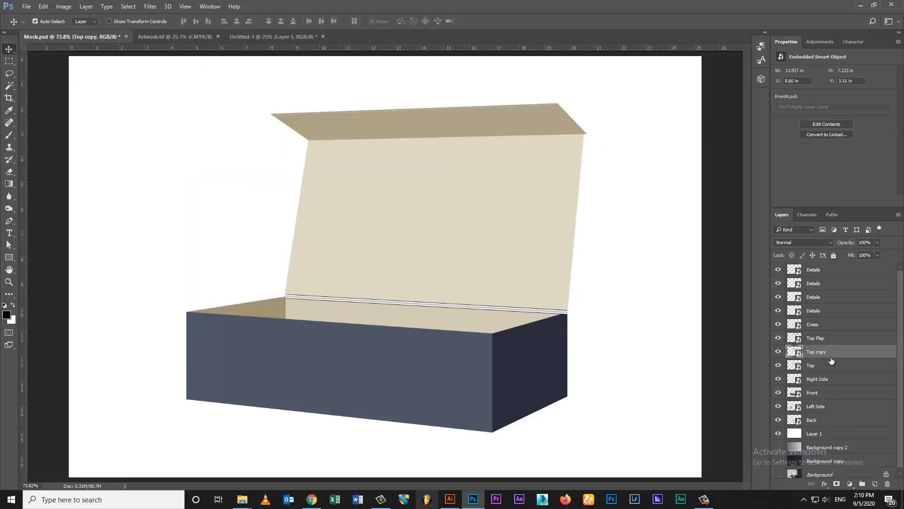
drag(831, 356, 834, 317)
double_click(823, 324)
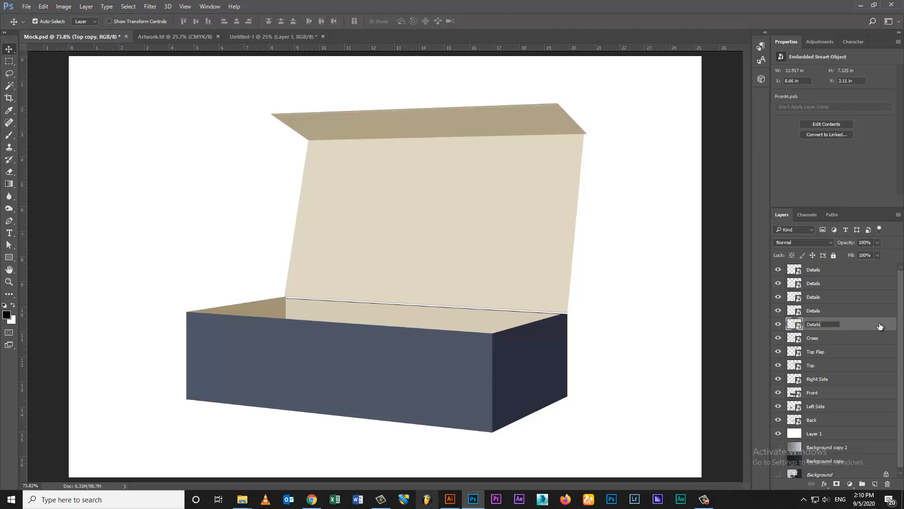
text(Details)
key(Return)
- Narrow the lid's Details copy into a thin strip along the lid's right edge
key(ctrl+t)
drag(583, 222, 565, 225)
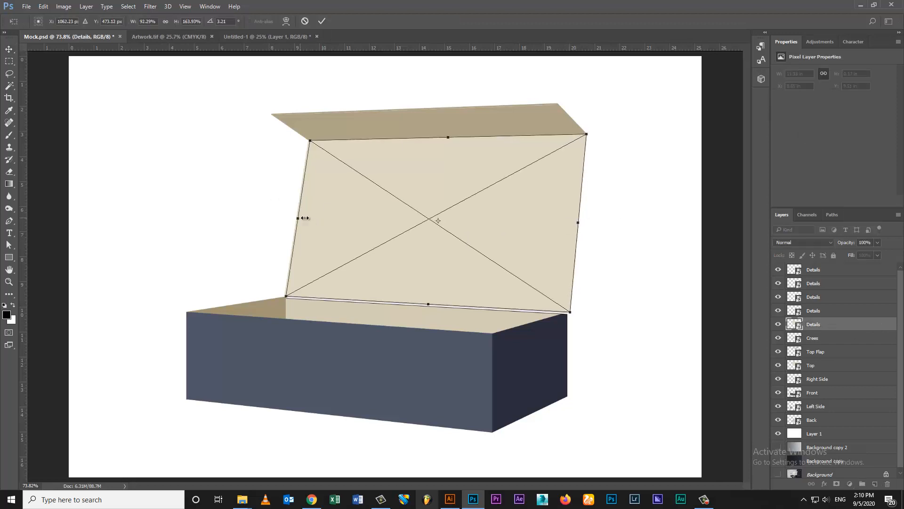
drag(305, 218, 579, 263)
scroll(575, 280, up, 5)
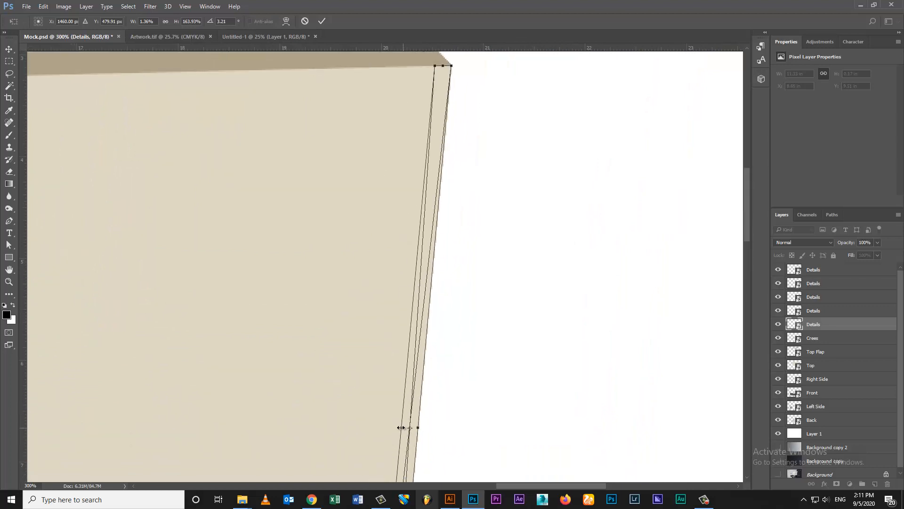
drag(401, 427, 414, 427)
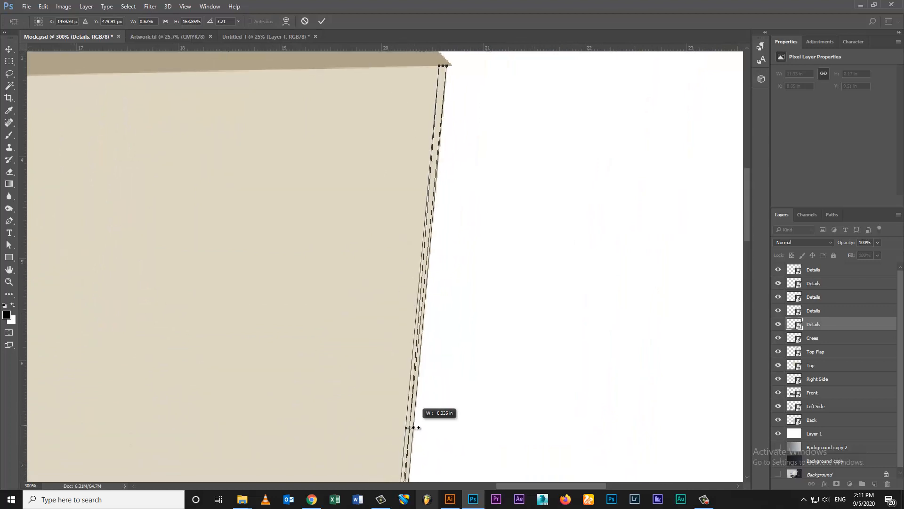
- Distort the lower end of the lid's Details strip to taper down along the box's back right corner and apply it
drag(413, 466, 452, 197)
right_click(455, 161)
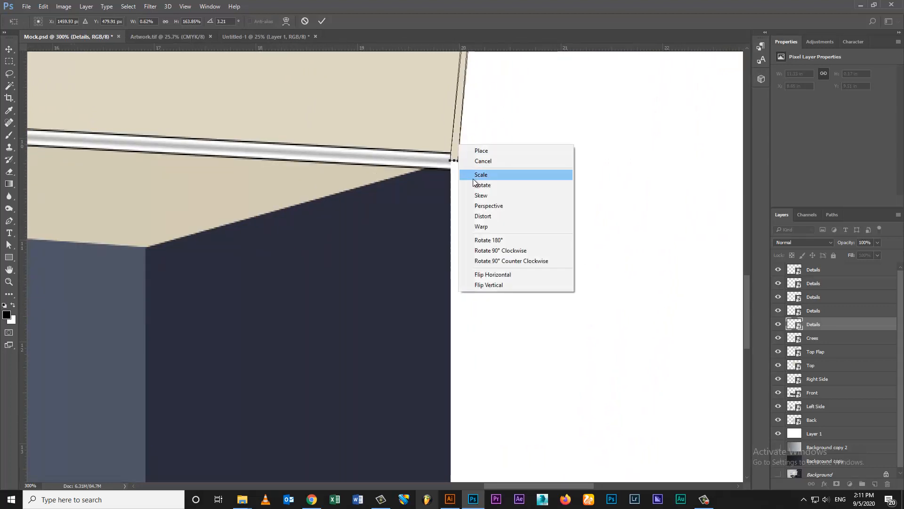
click(483, 205)
drag(451, 161, 452, 203)
key(Return)
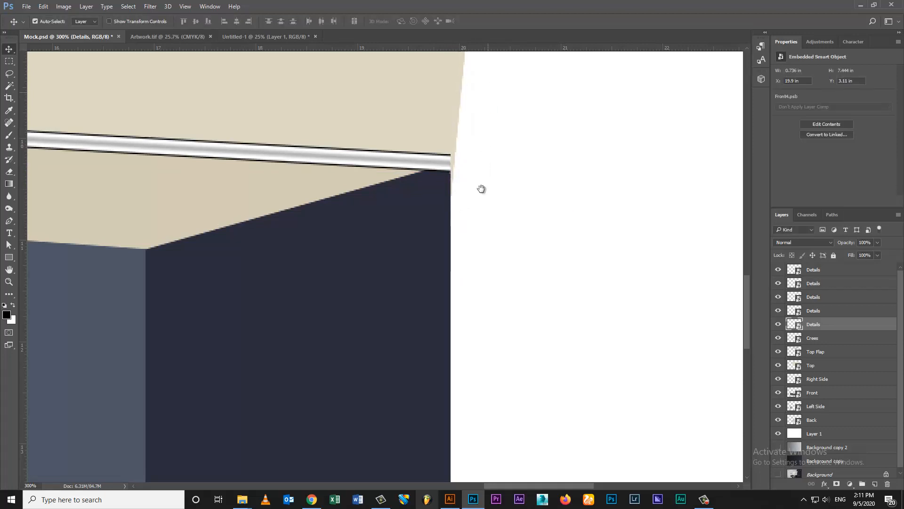
- Refine the end of the Details strip where the lid meets the flap's right corner and apply it
scroll(457, 275, up, 10)
click(427, 294)
key(ctrl+t)
drag(413, 275, 406, 273)
key(Return)
- Fit the upper-edge Details strip to the flap's upper-right tip, apply the transform and save the mockup
mouse_move(325, 199)
mouse_down()
mouse_move(349, 210)
mouse_move(346, 191)
mouse_move(337, 191)
mouse_up()
key(ctrl+t)
key(Return)
click(321, 192)
key(ctrl+t)
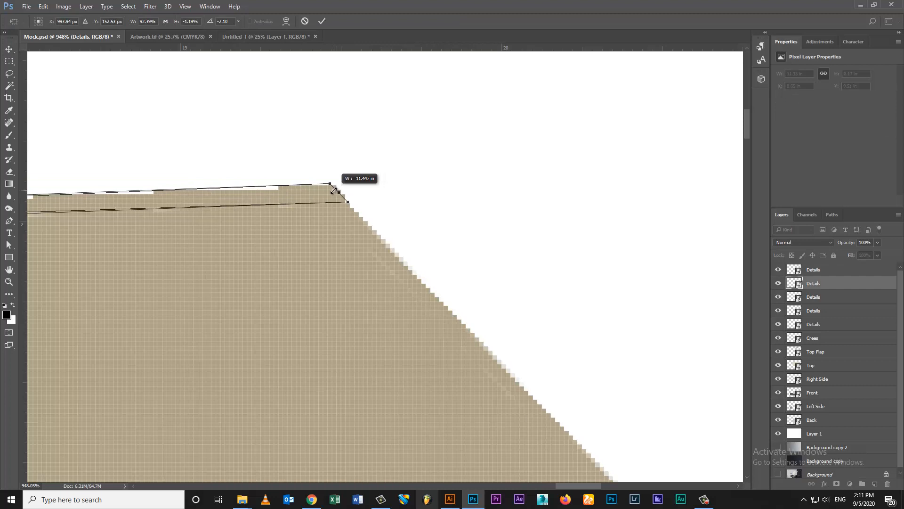
key(Return)
key(ctrl+0)
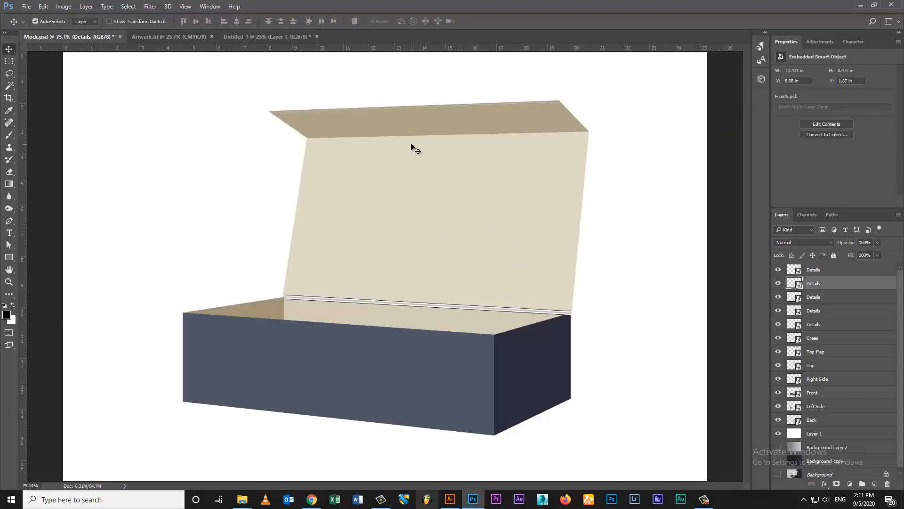
key(ctrl+s)
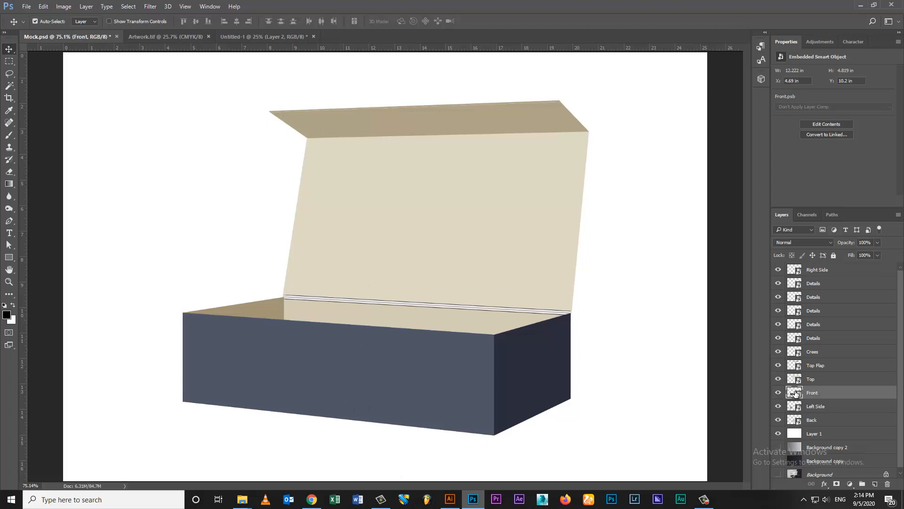
- Open the Front smart object's contents, then hide Layer 2 in the Untitled-1 artwork document and select the leaf pattern layer
double_click(794, 393)
click(297, 37)
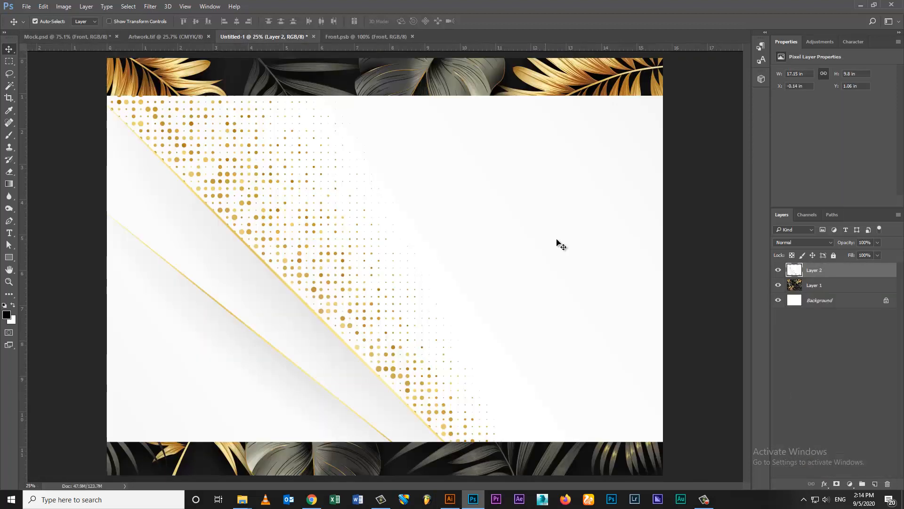
click(778, 270)
click(639, 269)
- Scale the leaf pattern on Layer 1 down to about 15.45 by 10.3 in and apply it
key(ctrl+t)
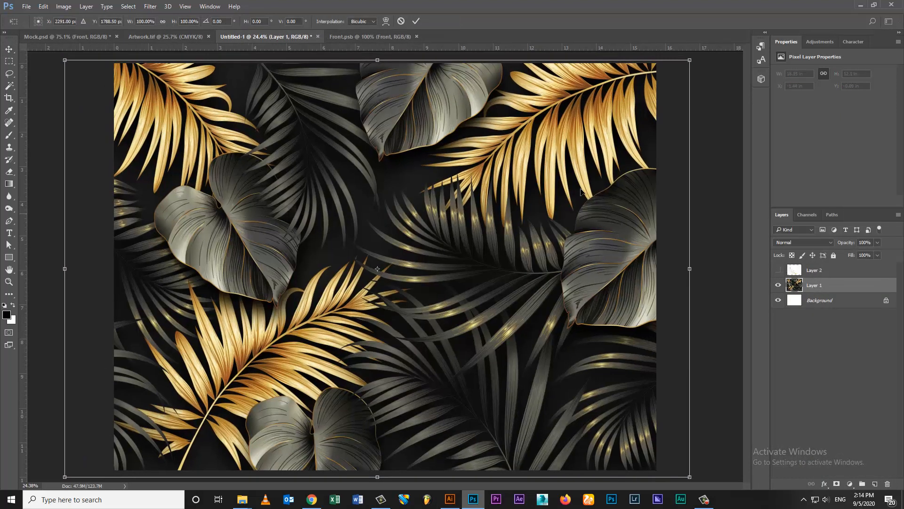
drag(683, 62, 613, 72)
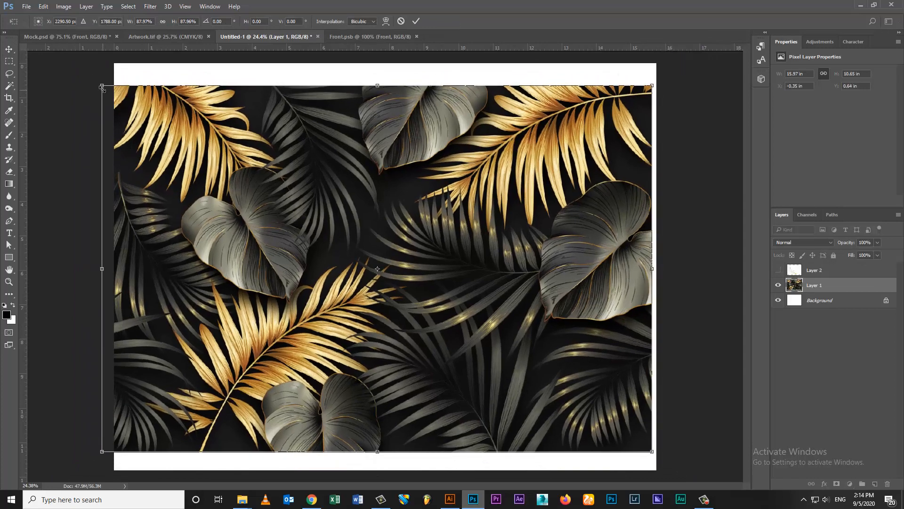
drag(101, 87, 126, 93)
key(Return)
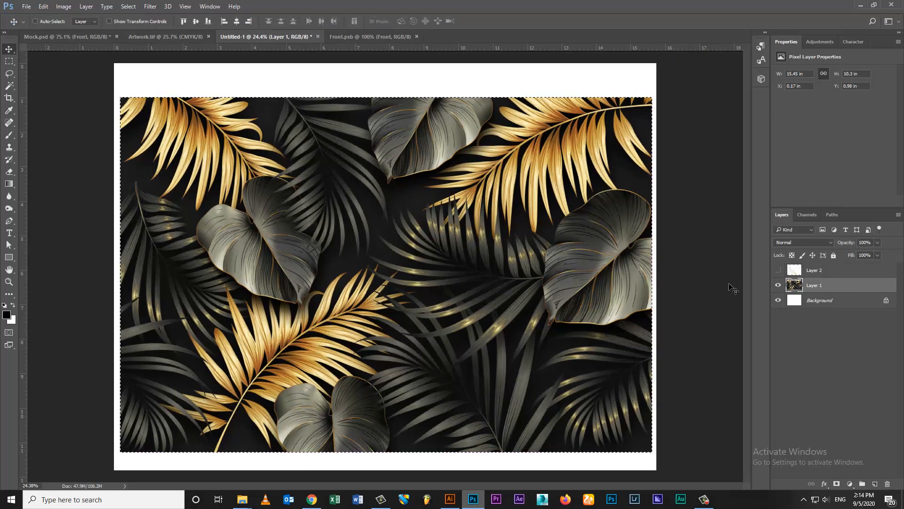
- Copy the leaf pattern into Front.psb, scale it to the panel's full width, shift it vertically and apply it
drag(425, 76, 394, 220)
key(ctrl+t)
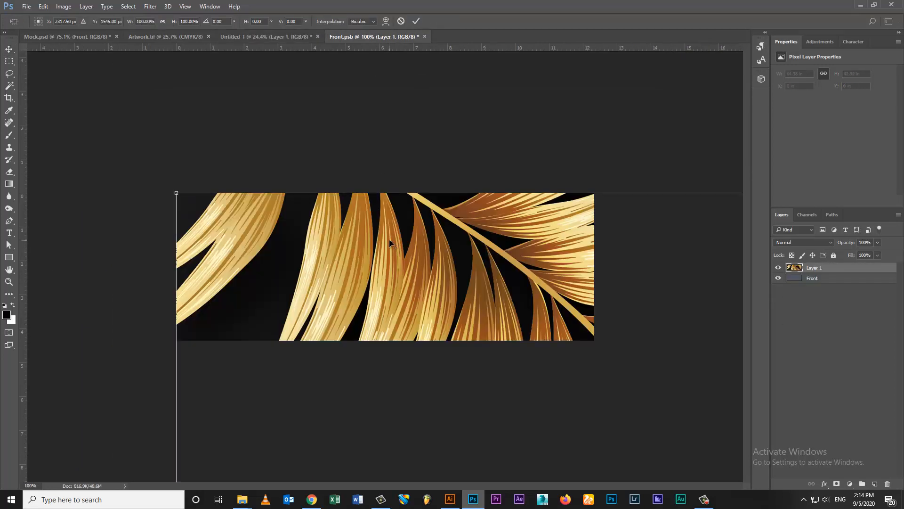
key(ctrl+0)
drag(690, 469, 407, 226)
key(ctrl+0)
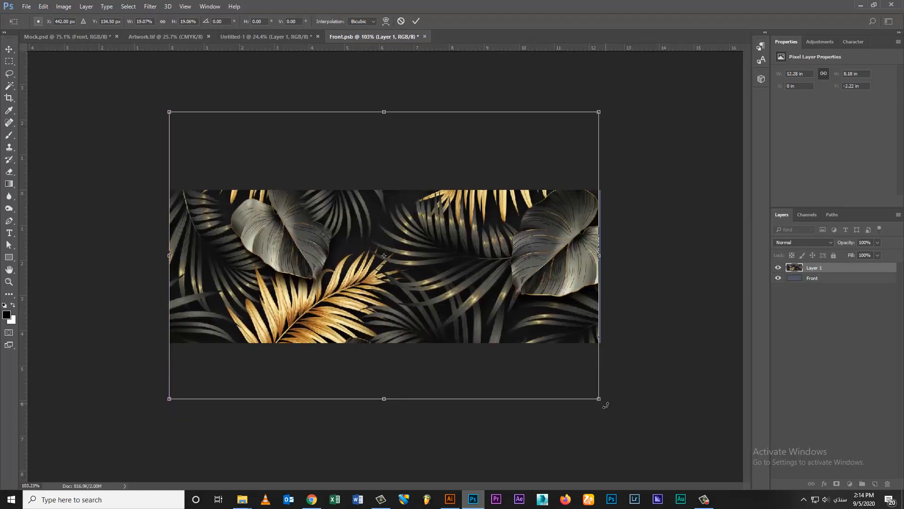
drag(599, 400, 603, 402)
drag(437, 300, 431, 336)
key(Return)
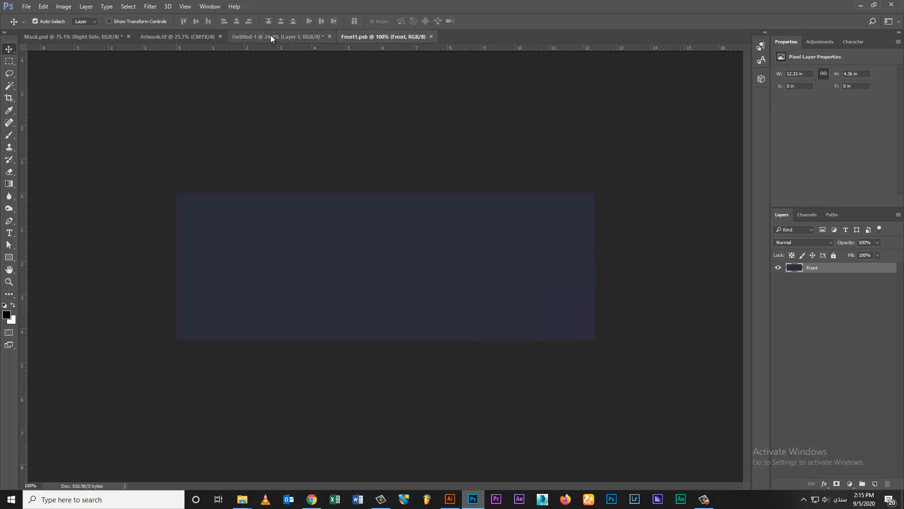
- Copy the leaf pattern from Untitled-1 and paste it into the Right Side contents, Front1.psb
click(270, 36)
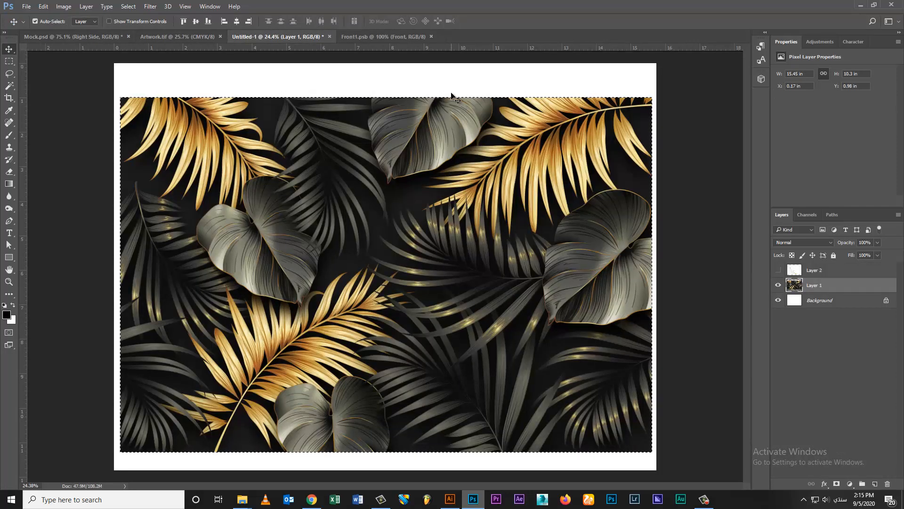
key(ctrl+c)
key(ctrl+Tab)
key(ctrl+v)
- Scale and stretch the pasted leaf pattern to about 20.69 by 8.26 in so it covers the Right Side panel
key(ctrl+t)
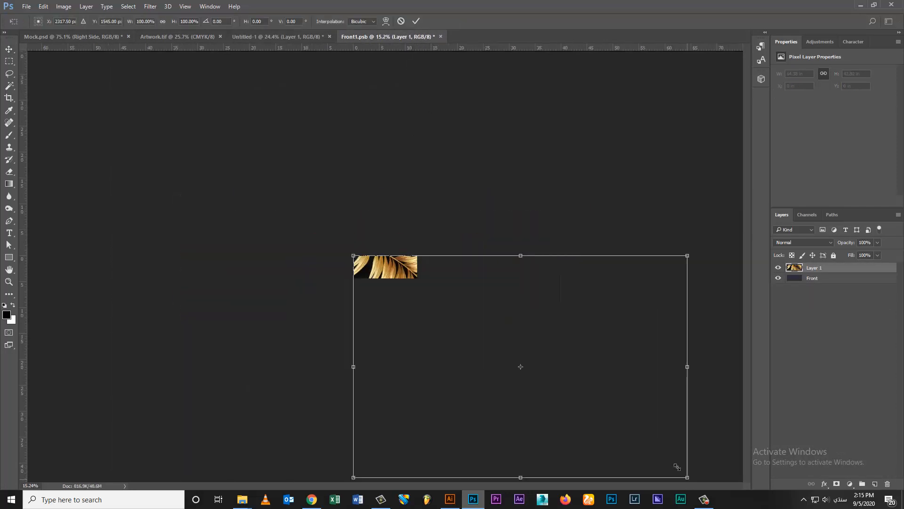
drag(687, 477, 397, 329)
key(ctrl+0)
drag(487, 285, 487, 217)
drag(603, 266, 671, 265)
mouse_move(346, 260)
mouse_down()
mouse_move(340, 333)
mouse_move(349, 191)
mouse_move(351, 261)
mouse_up()
drag(691, 265, 742, 268)
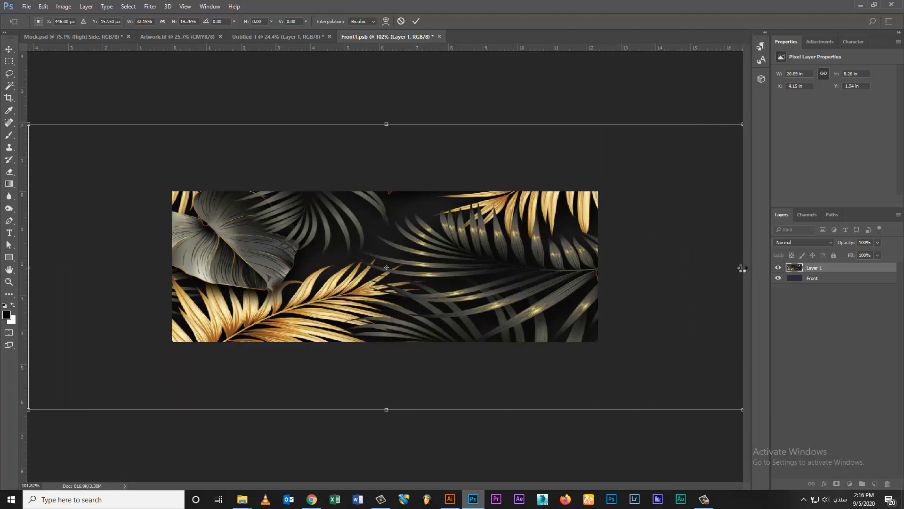
key(Return)
- Close Front1.psb with its changes saved and return to Mock.psd
key(ctrl+w)
key(Return)
click(95, 39)
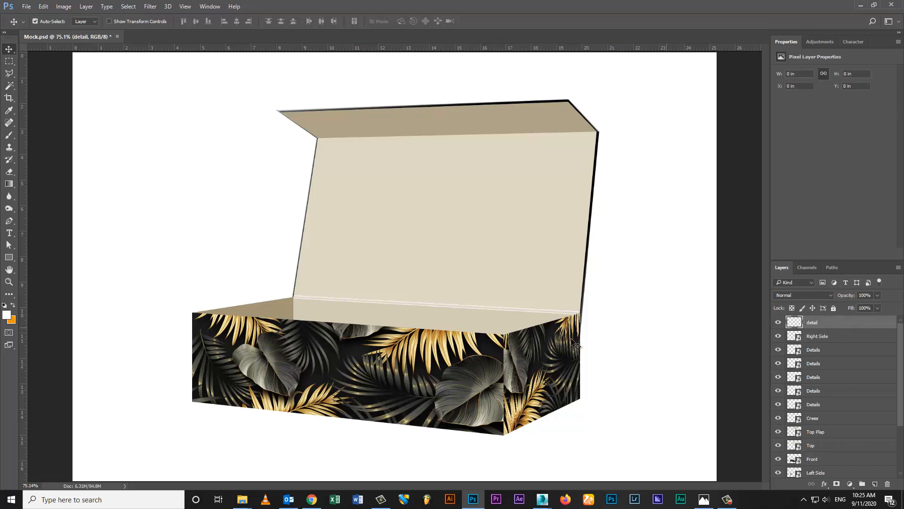
- Paint a thin straight white line down the vertical corner between the front and right side on the detail layer
key(b)
drag(528, 370, 570, 370)
drag(475, 354, 451, 241)
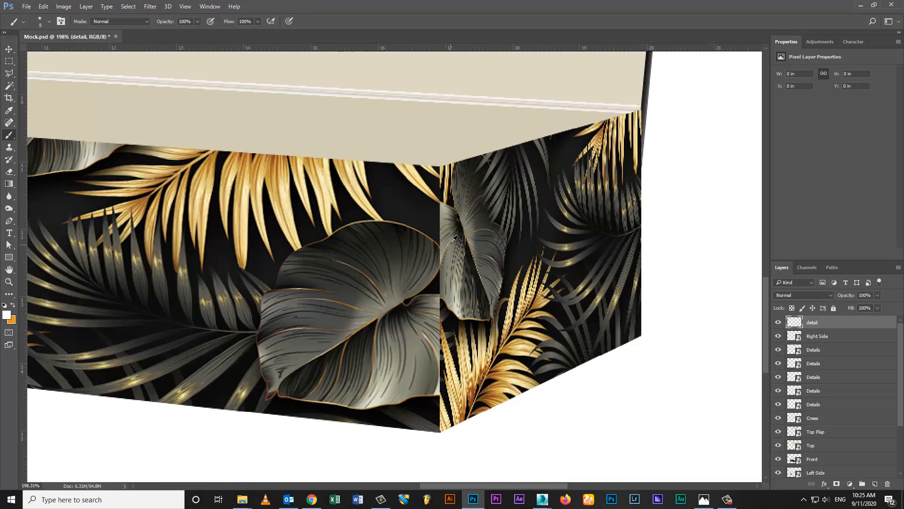
alt+right_click(450, 241)
shift+click(439, 430)
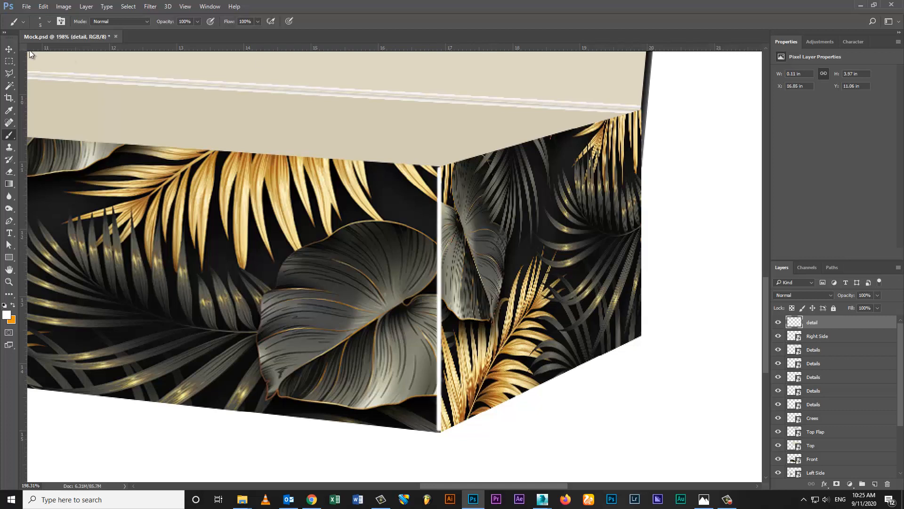
- Stretch the white corner line to about 4 in tall to span the whole corner, and set its fill to 61%
key(ctrl+t)
drag(441, 145, 475, 149)
key(ctrl+plus)
key(ctrl+plus)
key(ctrl+plus)
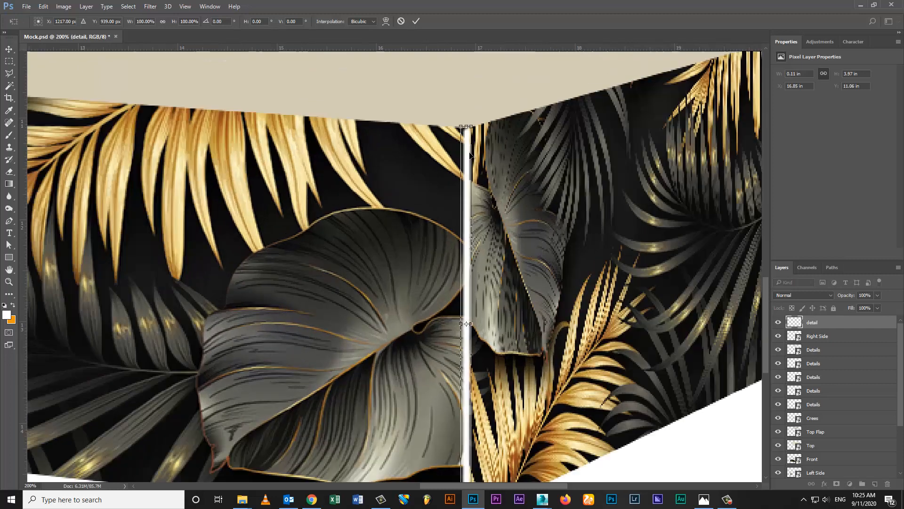
drag(498, 80, 498, 75)
scroll(495, 189, down, 5)
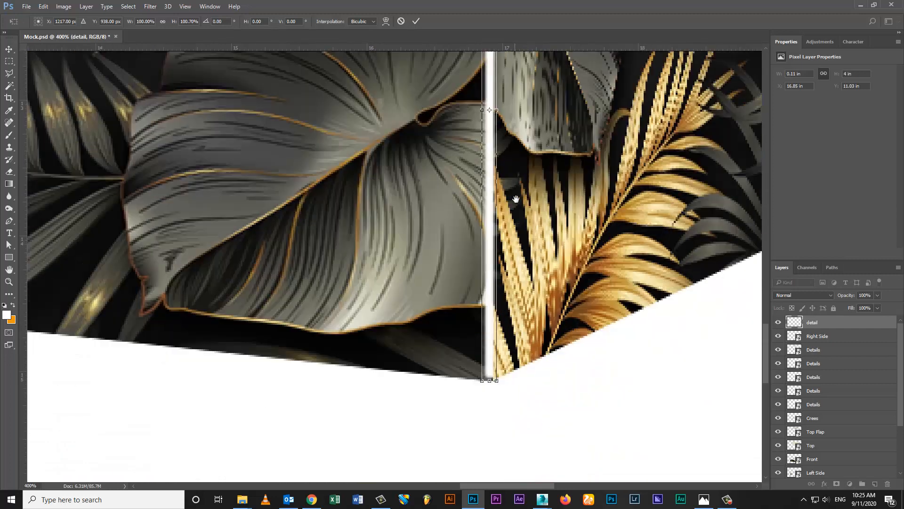
drag(491, 323, 492, 327)
key(Return)
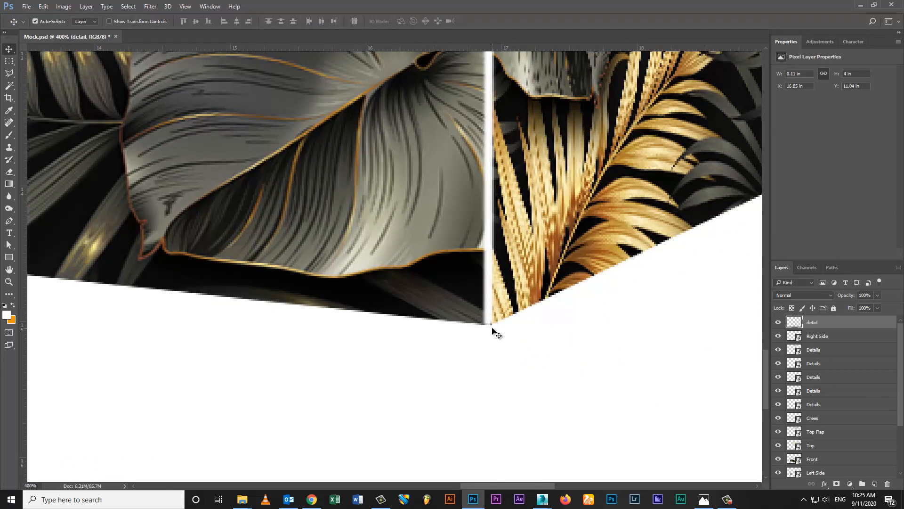
key(ctrl+0)
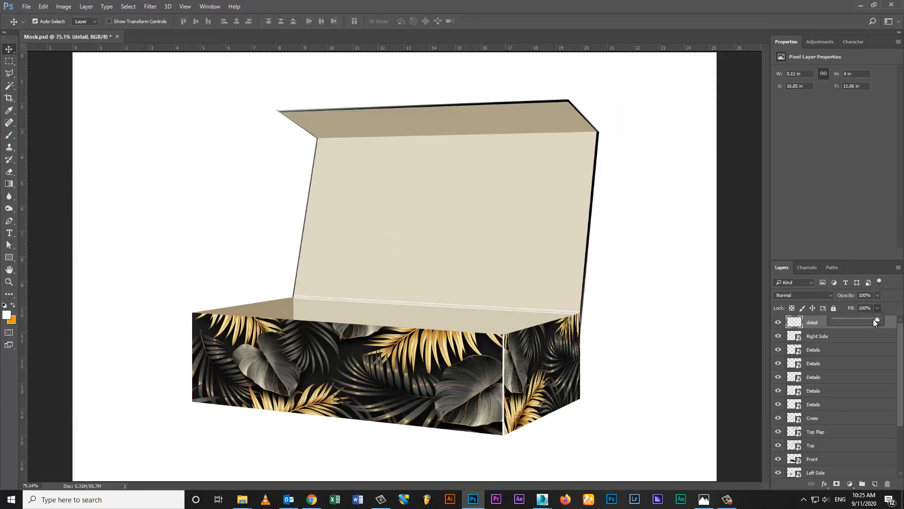
ctrl+click(753, 323)
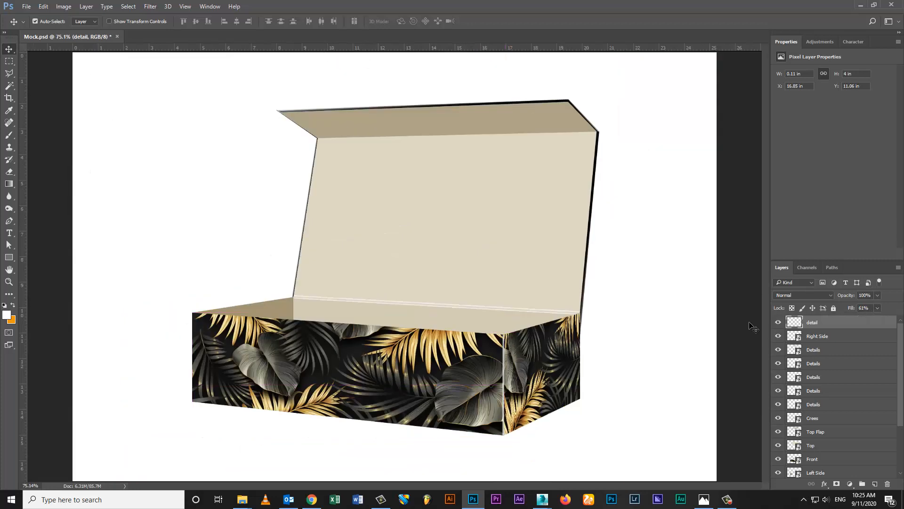
- Paint a thin black line about 11 in long along the lid's flap fold on a new layer above detail, and lower its fill
ctrl+click(683, 254)
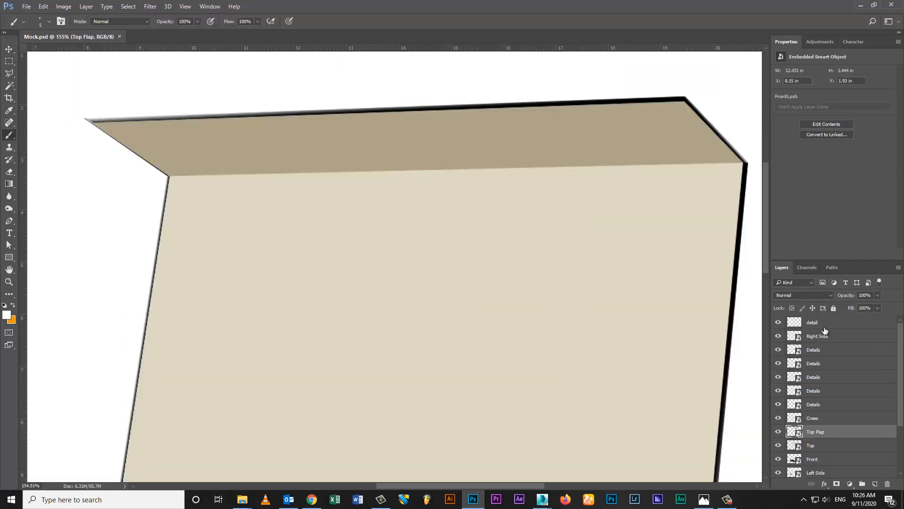
click(824, 327)
click(876, 483)
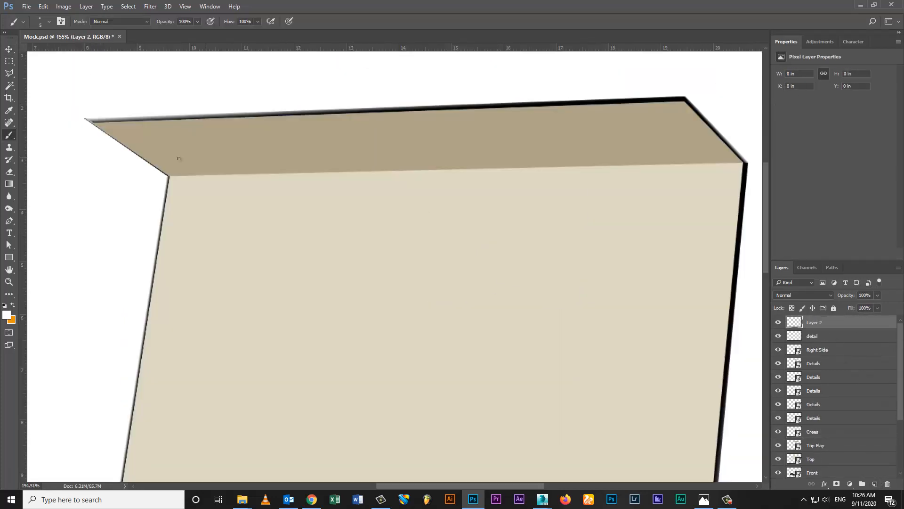
alt+right_click(173, 186)
shift+click(743, 162)
key(v)
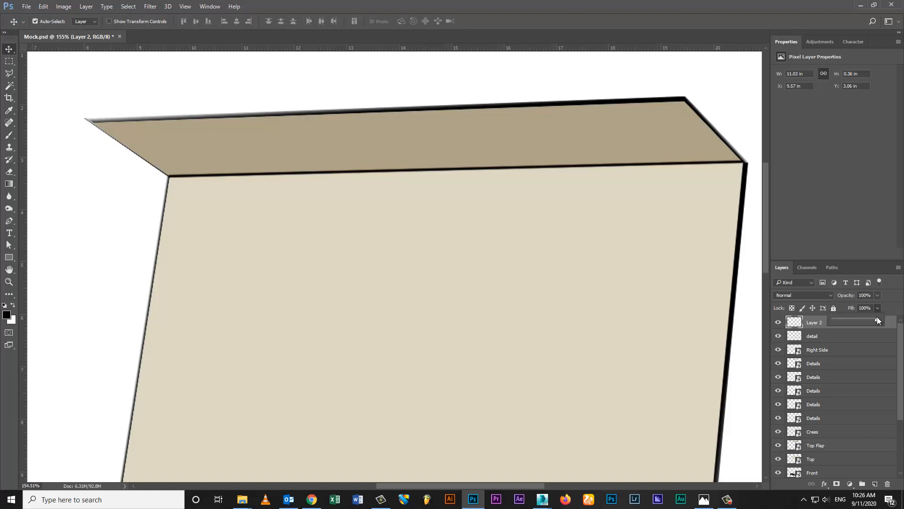
drag(877, 320, 844, 319)
click(658, 248)
key(ctrl+0)
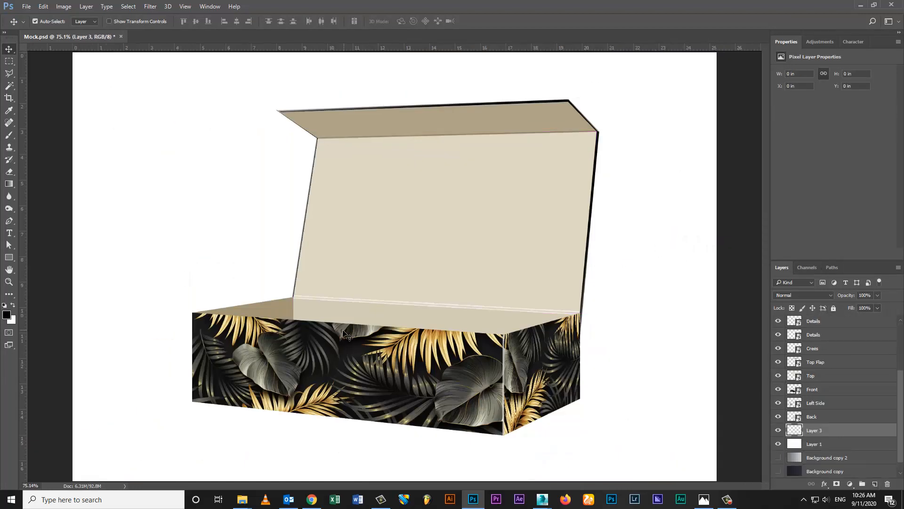
- Paint a soft black contact shadow along the bottom edges of the front and right side on Layer 3
key(b)
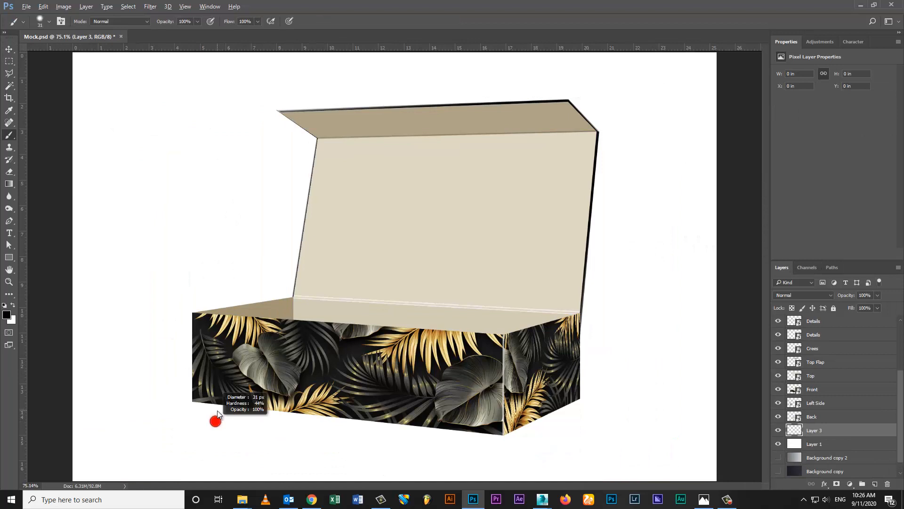
mouse_move(220, 387)
mouse_down()
mouse_move(213, 410)
mouse_move(200, 404)
mouse_up()
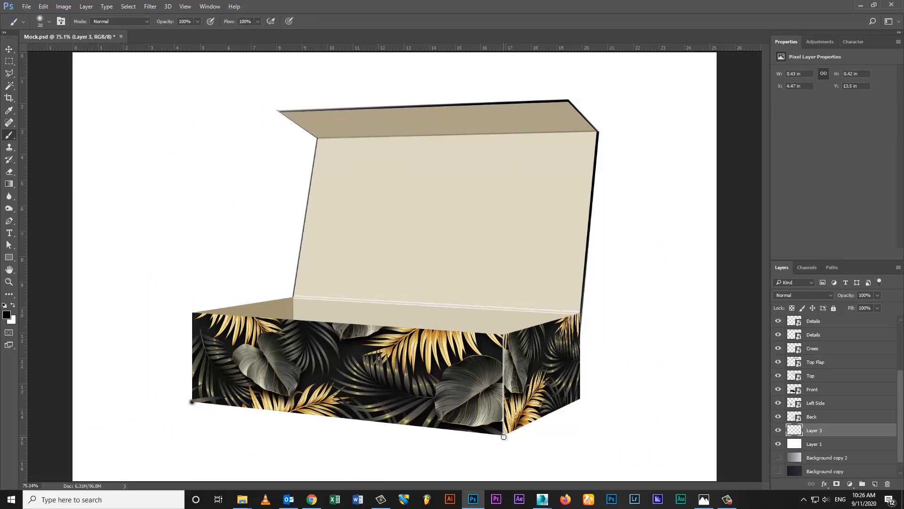
shift+click(503, 437)
shift+click(581, 398)
click(9, 49)
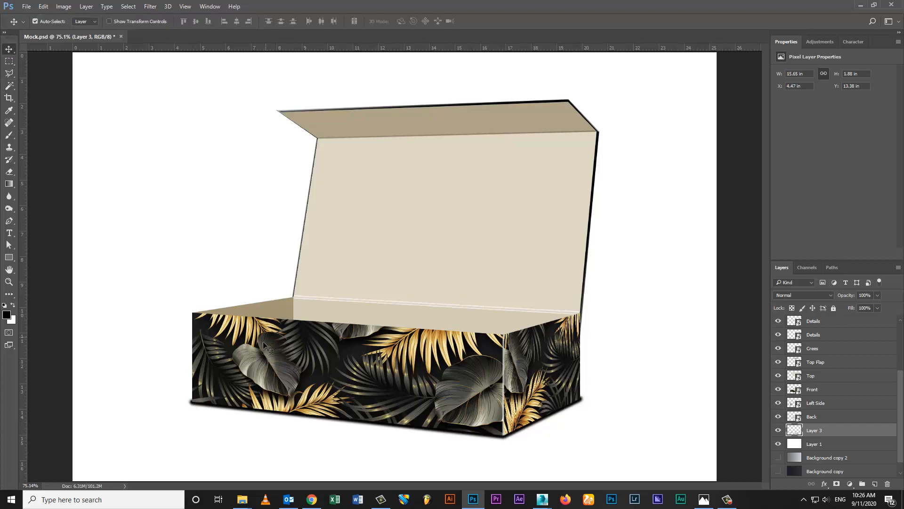
- Soften the contact shadow's outer ends at the box's left and right base corners with a large soft eraser
key(e)
drag(217, 338, 76, 338)
drag(150, 358, 113, 360)
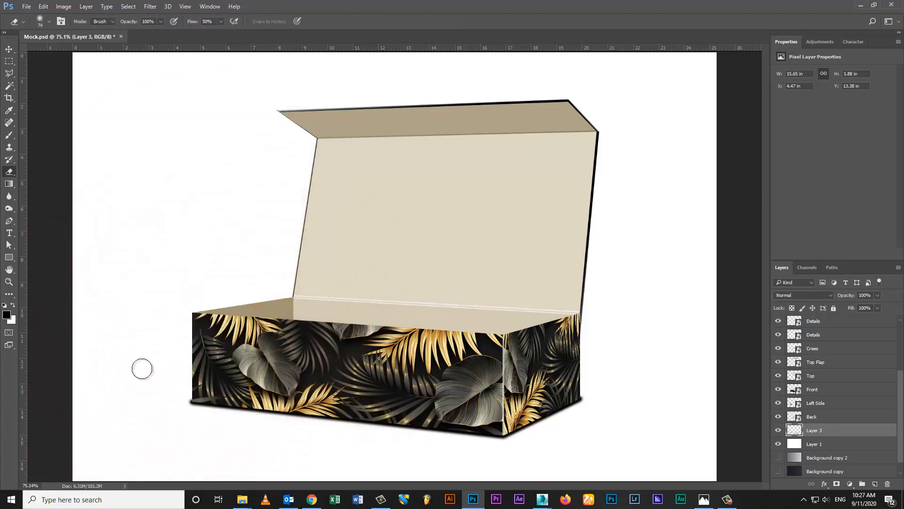
click(190, 385)
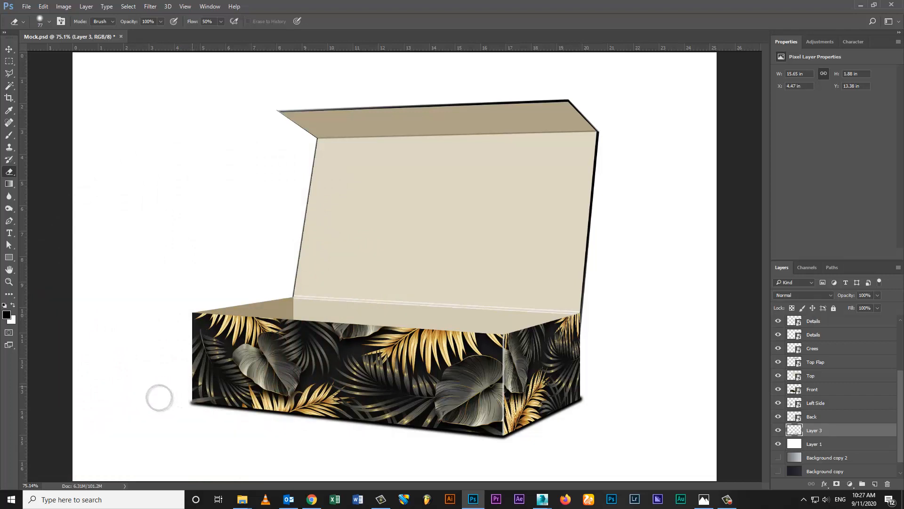
click(185, 382)
click(591, 389)
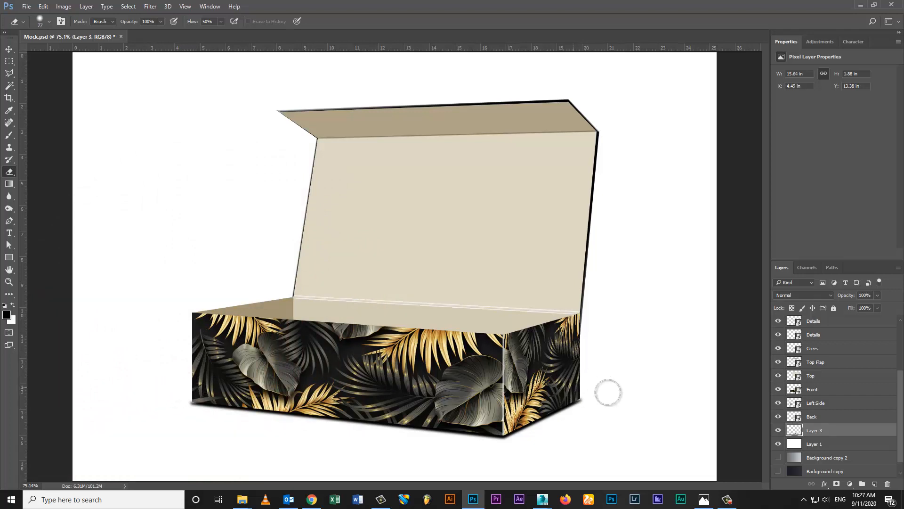
- Nudge the contact shadow up slightly under the box and set its fill to 85%
key(v)
key(Up)
key(Up)
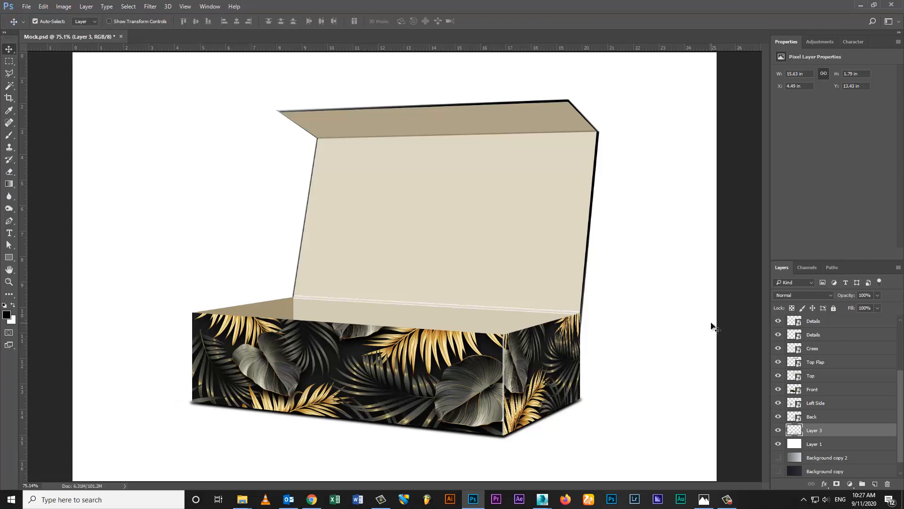
click(878, 309)
mouse_move(869, 320)
mouse_down()
mouse_move(861, 322)
mouse_move(872, 320)
mouse_up()
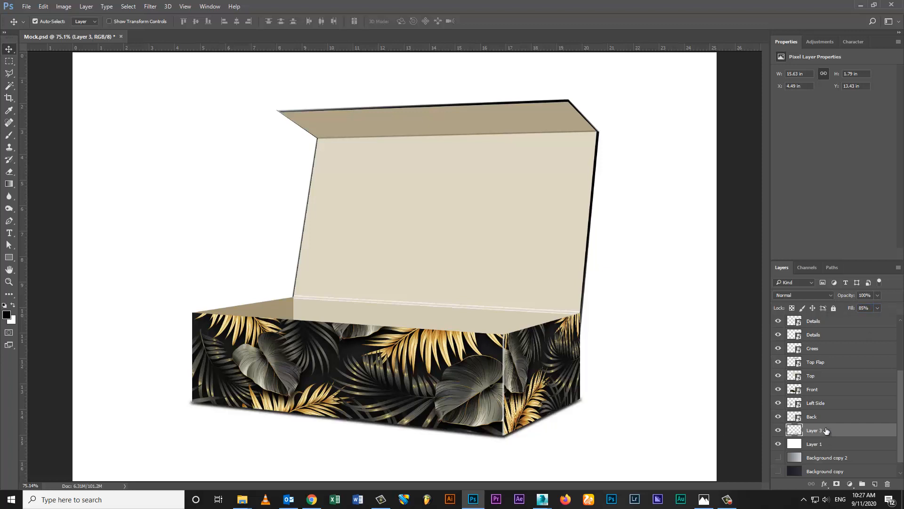
- Fine-tune the contact shadow's vertical position with Free Transform, moving it up by a pixel overall
key(ctrl+t)
key(Up)
key(Up)
key(Up)
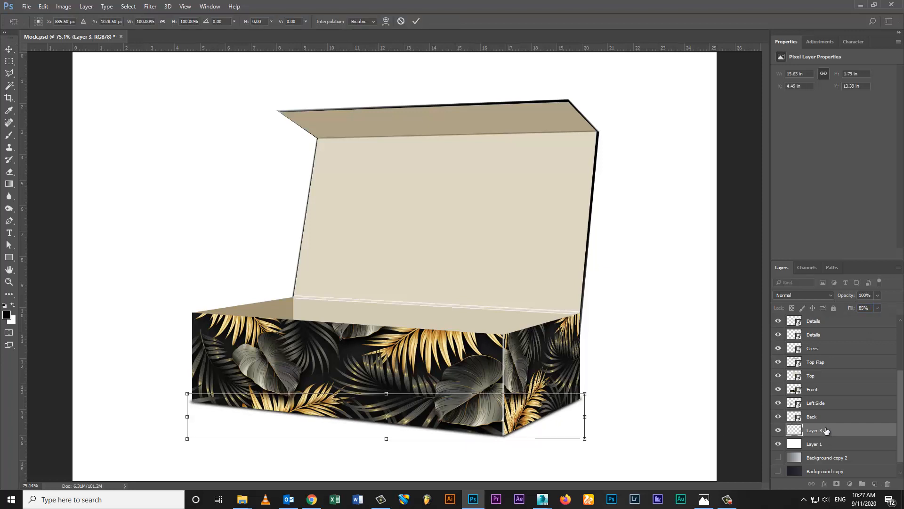
key(Down)
key(Down)
key(Return)
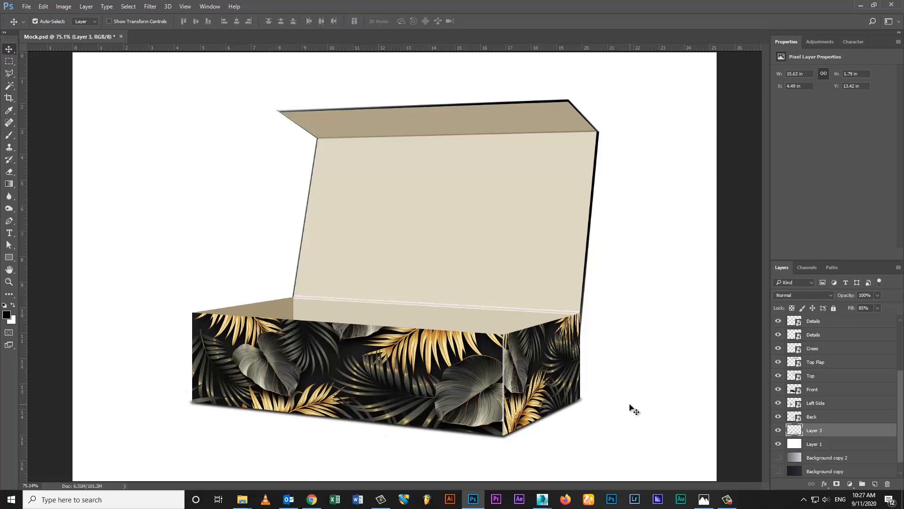
- Create a black-filled rectangle about 7.96 by 2.85 in on a new layer above Layer 1
ctrl+click(875, 484)
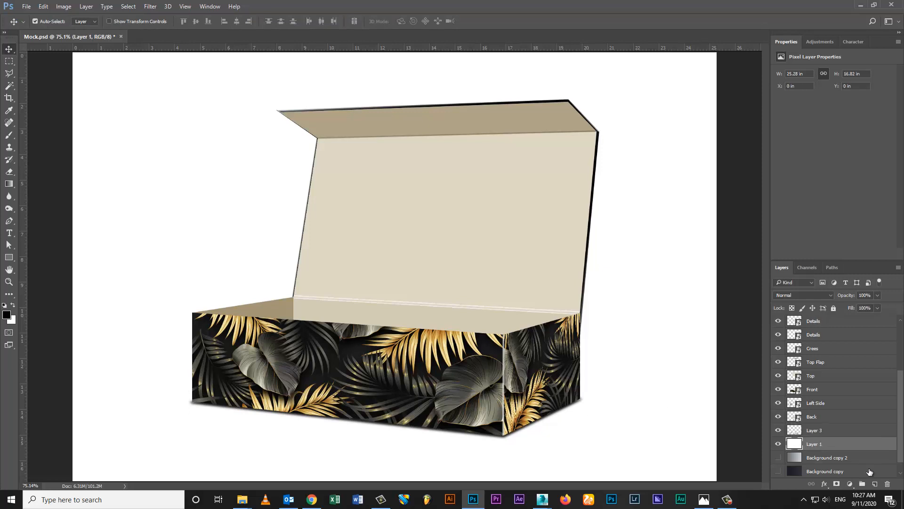
click(10, 64)
drag(98, 168, 301, 239)
key(alt+BackSpace)
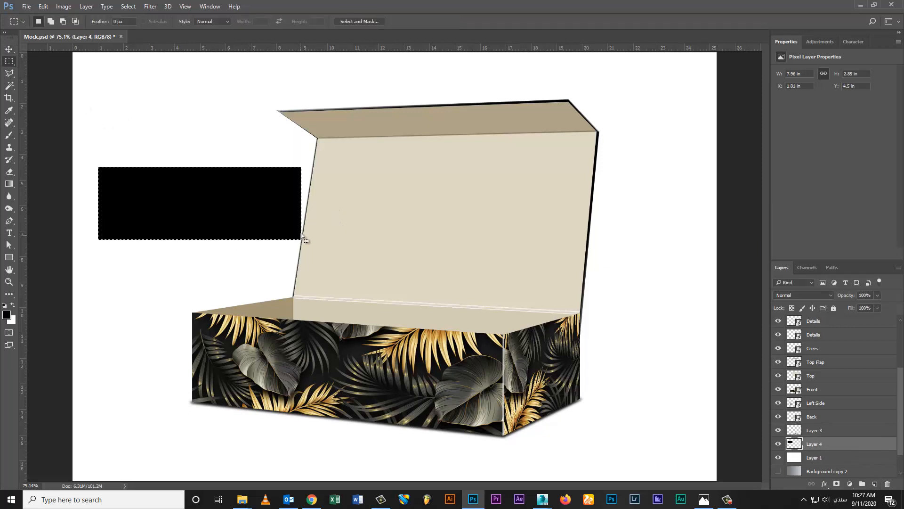
key(ctrl+d)
key(b)
key(v)
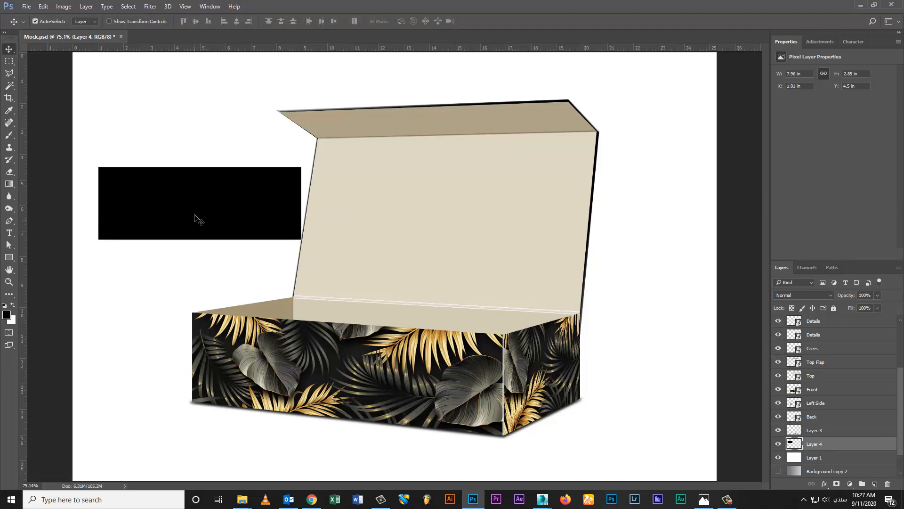
- Convert the black rectangle to a smart object and move it so its upper corner meets the box front's lower left corner
right_click(823, 445)
click(789, 133)
key(ctrl+t)
right_click(222, 207)
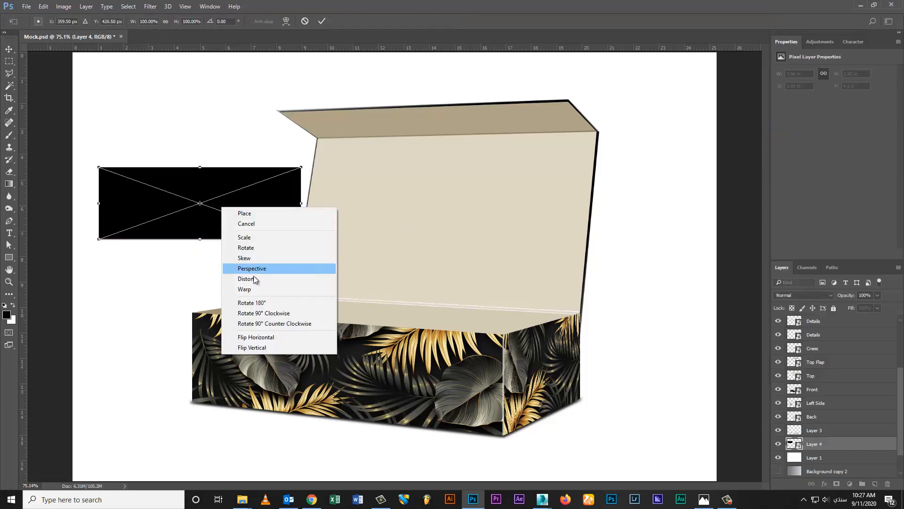
click(252, 278)
drag(243, 198, 336, 428)
right_click(374, 434)
click(391, 359)
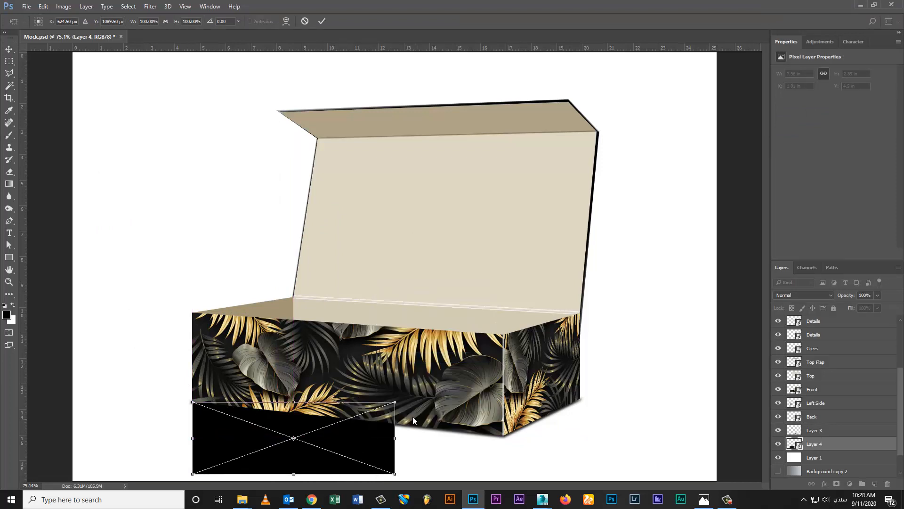
- Distort the black rectangle into a cast shadow running from the box's front bottom edge outward across the floor
drag(395, 402, 503, 440)
drag(394, 473, 552, 491)
drag(190, 478, 44, 436)
scroll(485, 450, down, 2)
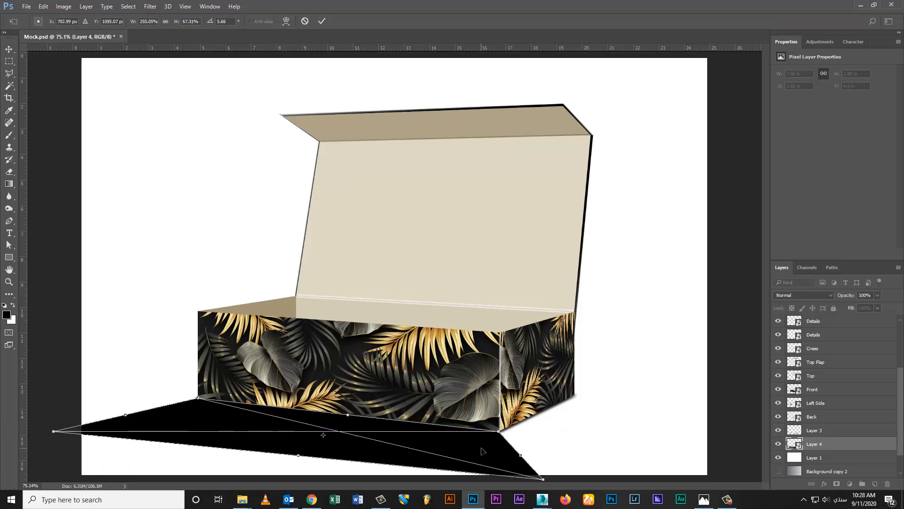
drag(540, 479, 364, 487)
key(Return)
- Rasterize the cast shadow layer and fade its outer area towards the canvas edge with a very large soft eraser
right_click(803, 438)
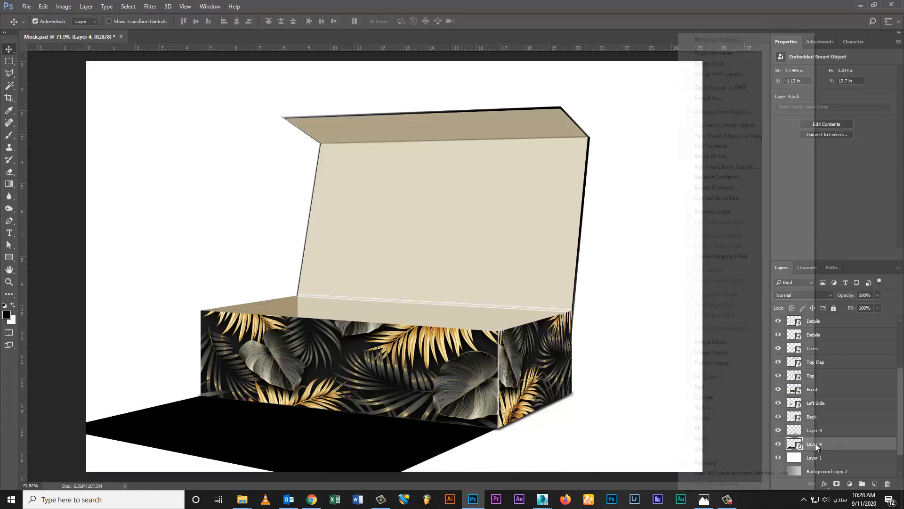
click(743, 212)
key(e)
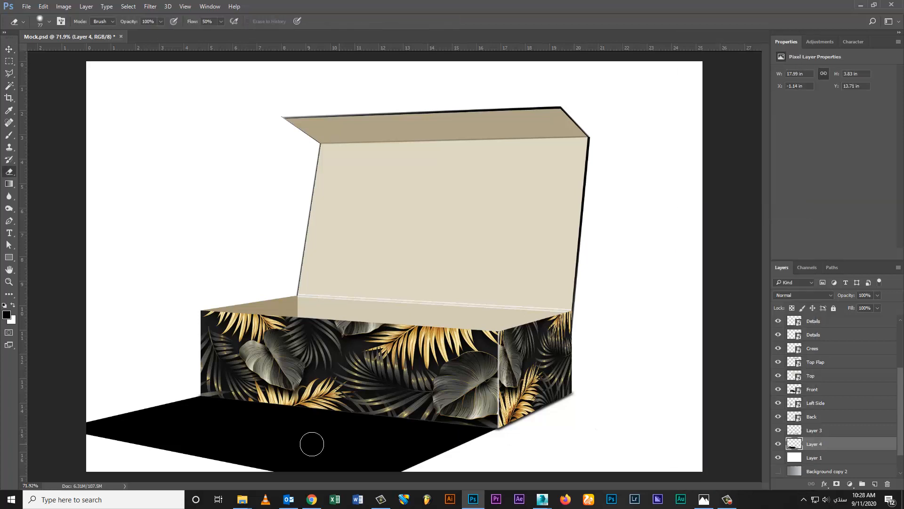
drag(212, 423, 248, 421)
mouse_move(219, 376)
mouse_down()
mouse_move(250, 384)
mouse_move(279, 359)
mouse_move(270, 351)
mouse_move(229, 415)
mouse_move(188, 414)
mouse_move(255, 394)
mouse_move(452, 430)
mouse_move(267, 420)
mouse_move(469, 440)
mouse_up()
key(ctrl+0)
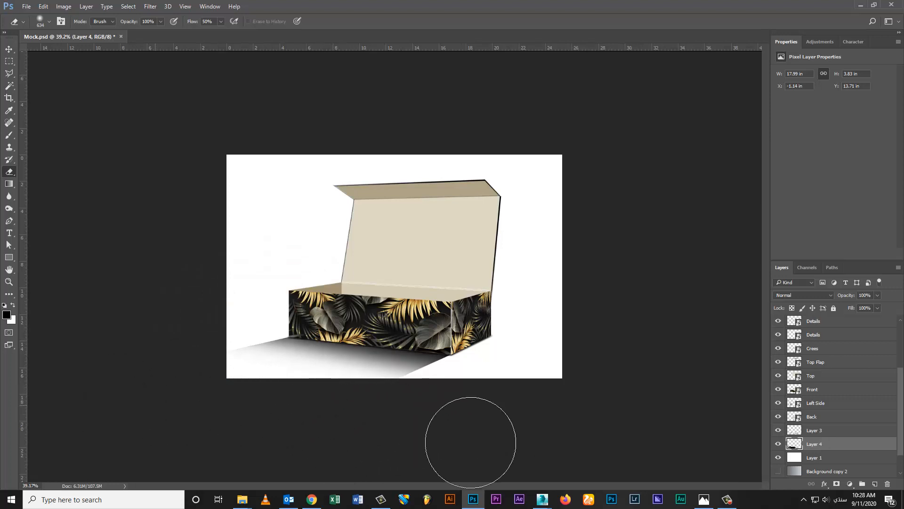
- Set the cast shadow's fill to 25% and fine-tune the shadow's fit at the front corner with Free Transform
text(25)
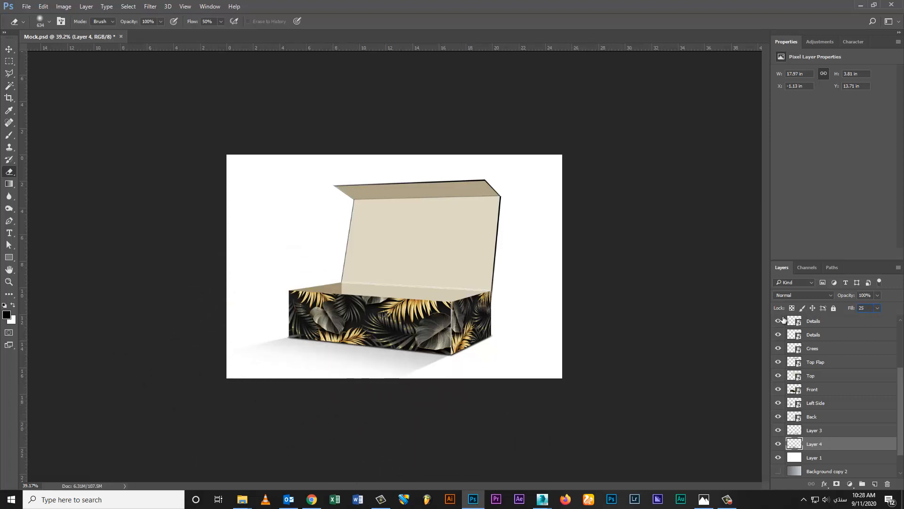
key(ctrl+0)
click(9, 50)
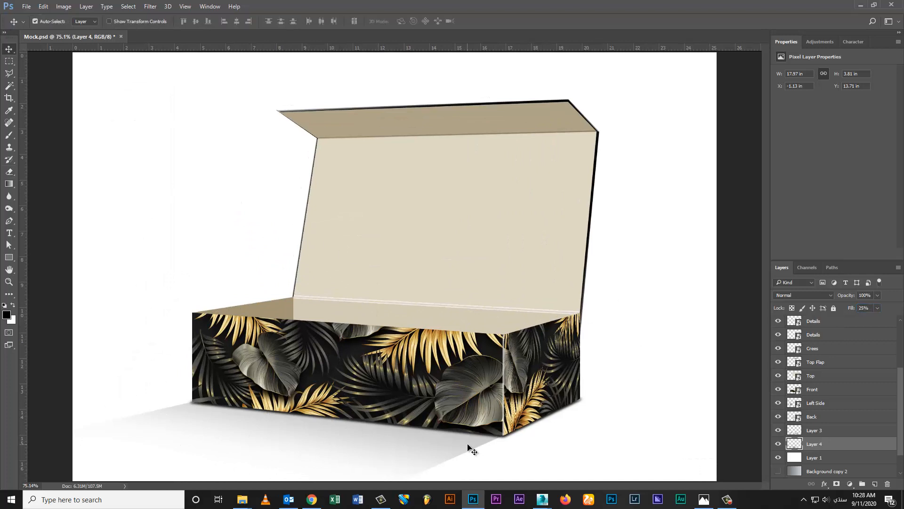
key(ctrl+t)
drag(502, 451, 506, 451)
key(Return)
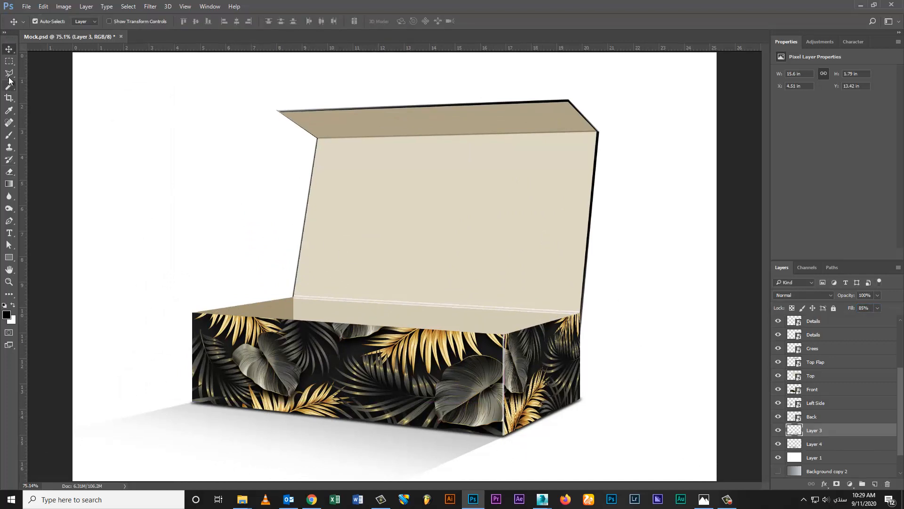
- Outline a side shadow area behind the box's left side with the Polygonal Lasso and fill it black on a new layer above Layer 3
click(9, 77)
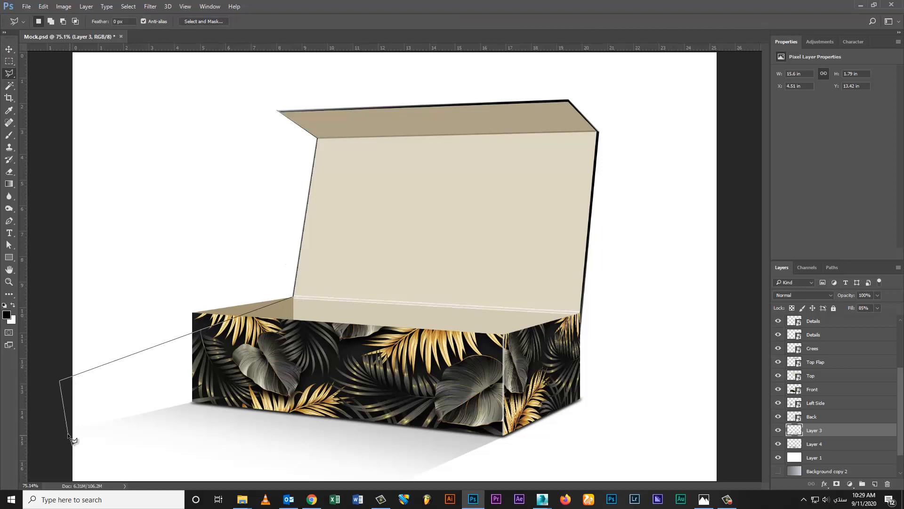
click(293, 299)
click(874, 484)
key(alt+BackSpace)
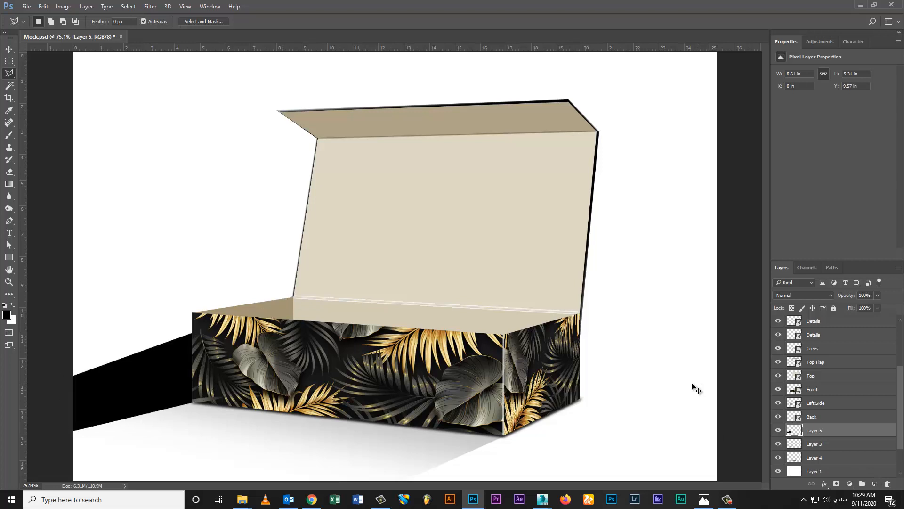
- Set the side shadow on Layer 5 to Multiply, soften it with Gaussian Blur and lower its fill to 10%
key(v)
click(812, 295)
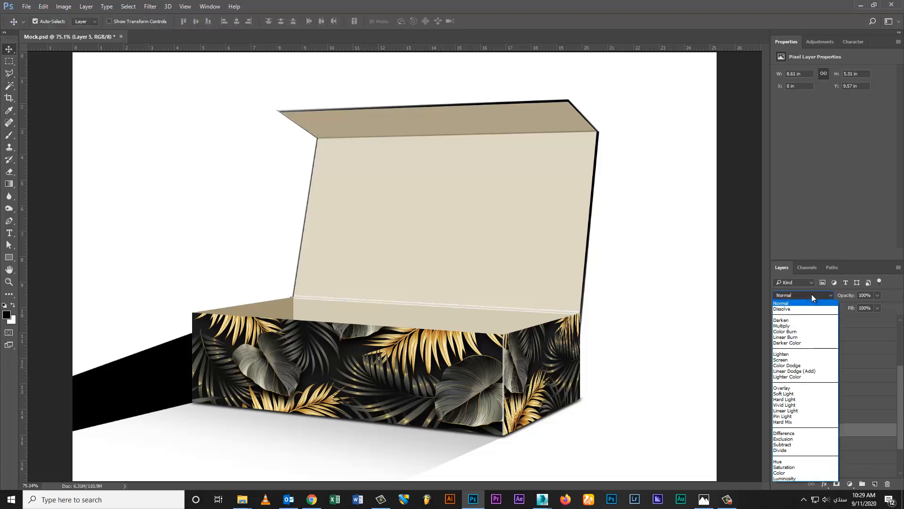
click(782, 325)
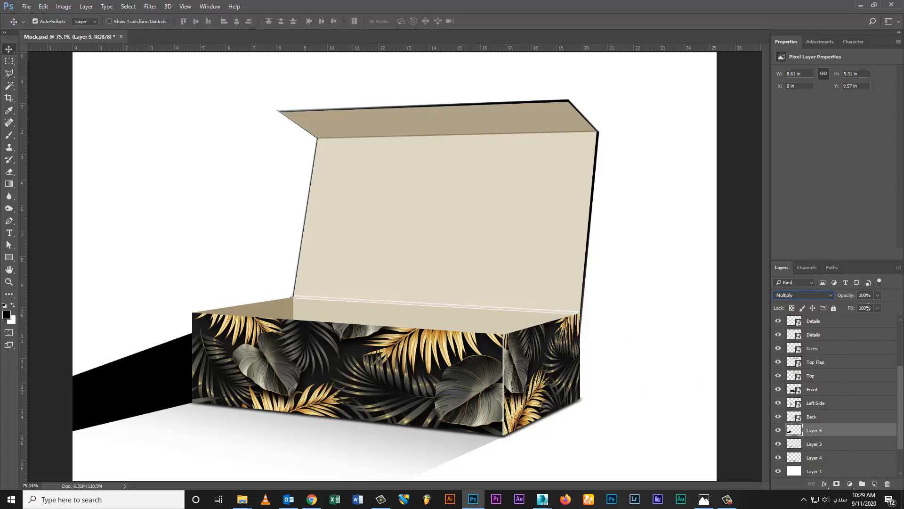
click(151, 7)
mouse_move(171, 111)
click(309, 146)
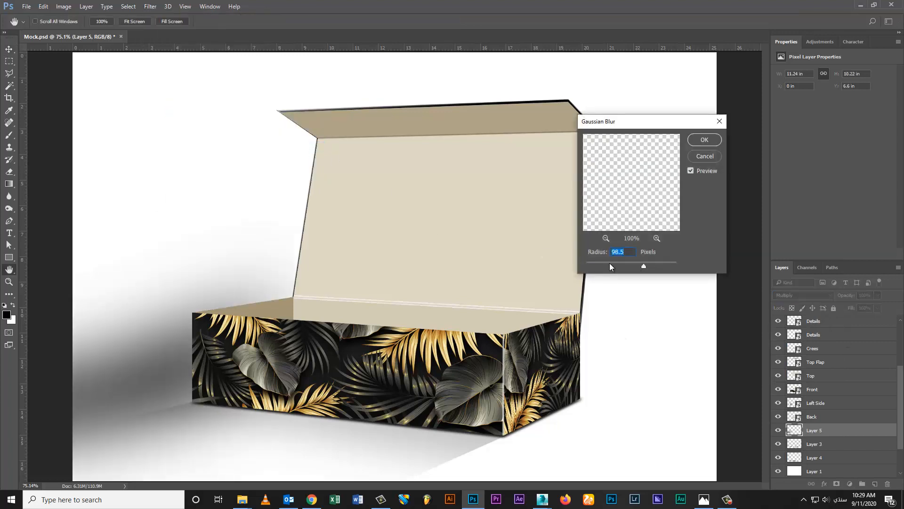
click(624, 264)
key(Return)
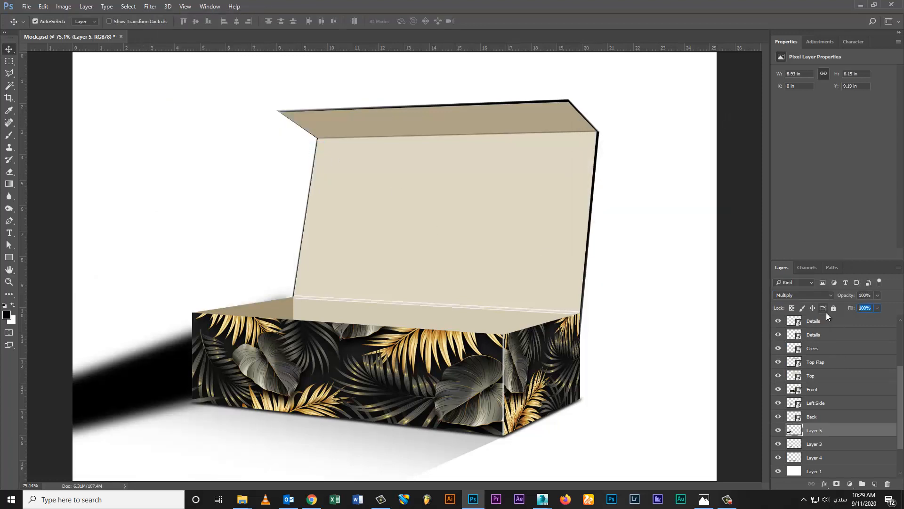
text(10)
key(Return)
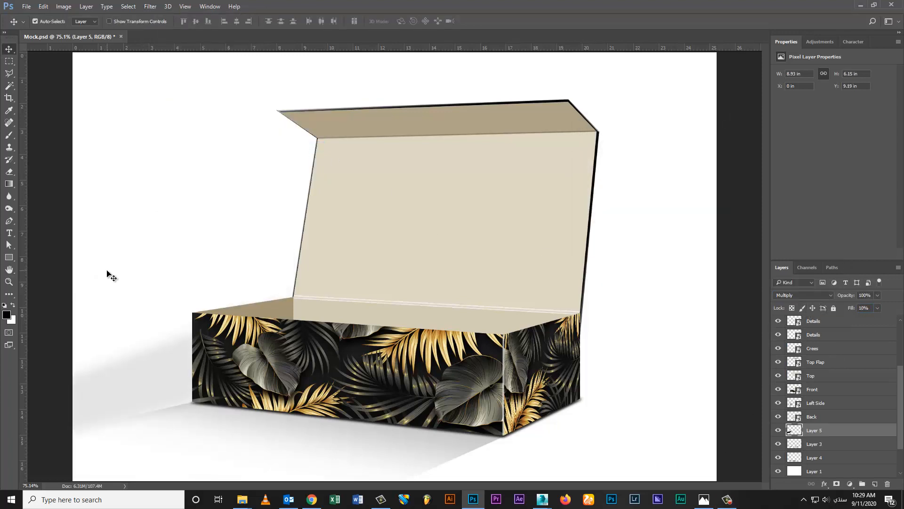
- Nudge the side shadow slightly and fade its outer end with a soft eraser
drag(146, 364, 153, 372)
key(e)
drag(99, 385, 208, 196)
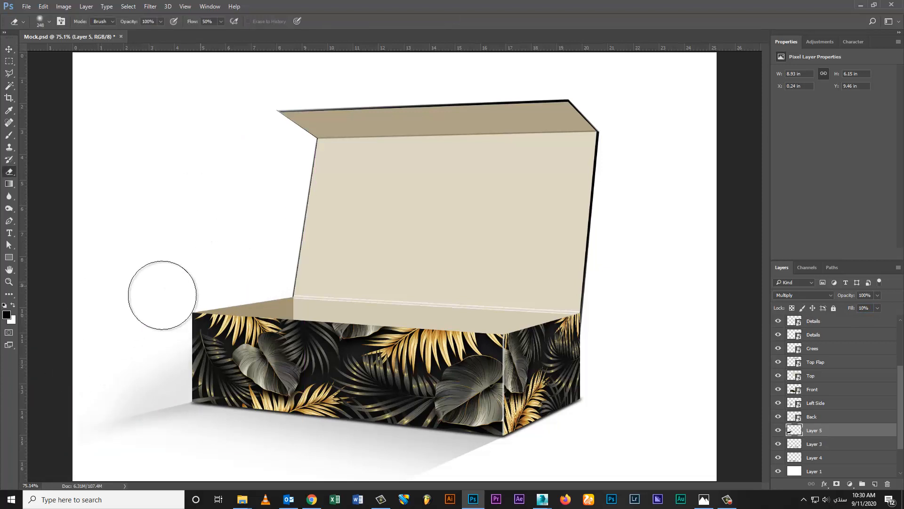
key(v)
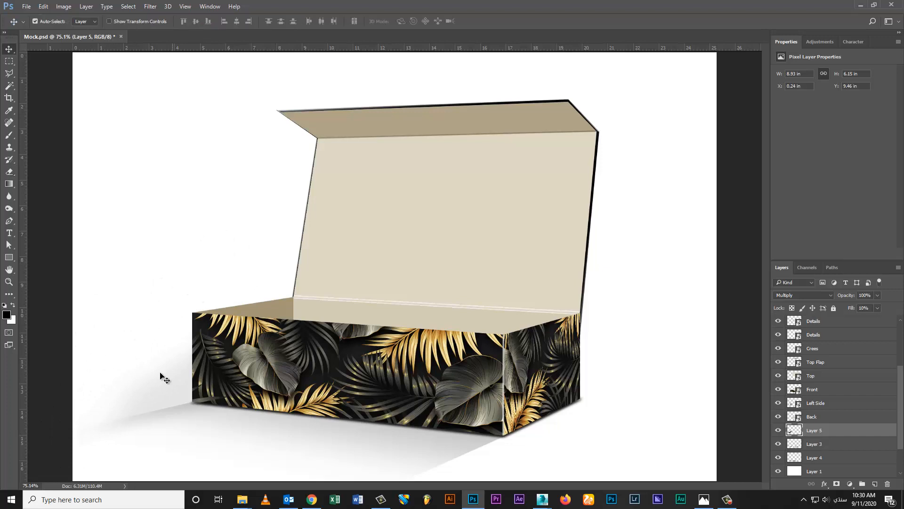
- Draw a wide elliptical selection around the box's base on a new layer above Layer 5, fill it black and deselect it
drag(448, 299, 428, 298)
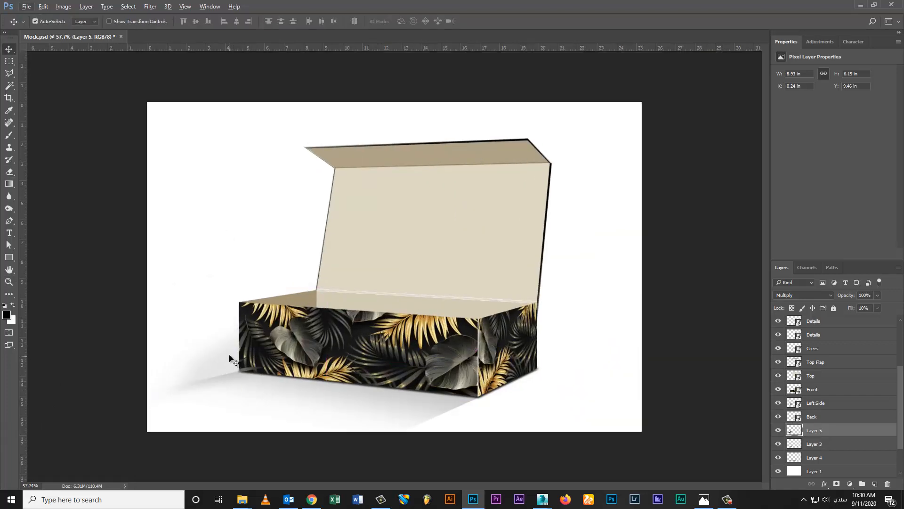
right_click(6, 64)
click(43, 70)
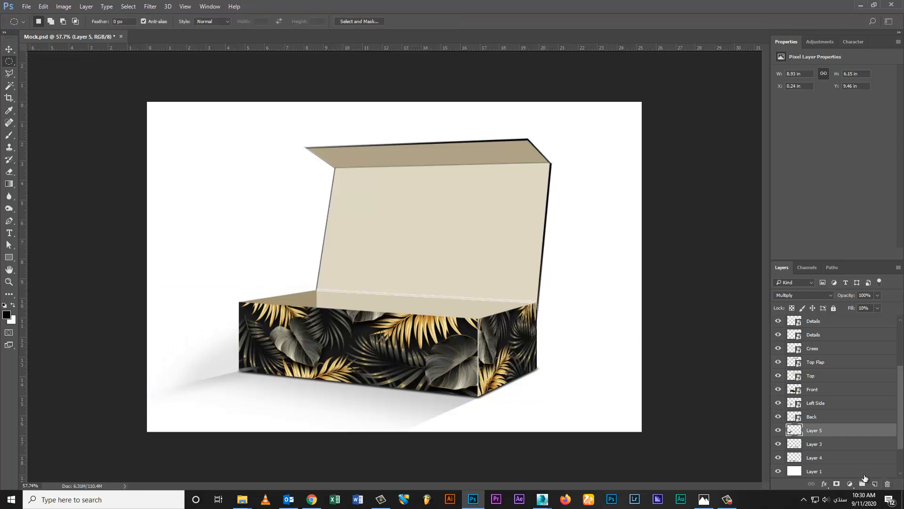
click(874, 484)
drag(587, 339, 199, 414)
key(alt+BackSpace)
key(ctrl+d)
- Soften the black ellipse under the box into a diffuse floor shadow with a strong Gaussian Blur
click(150, 6)
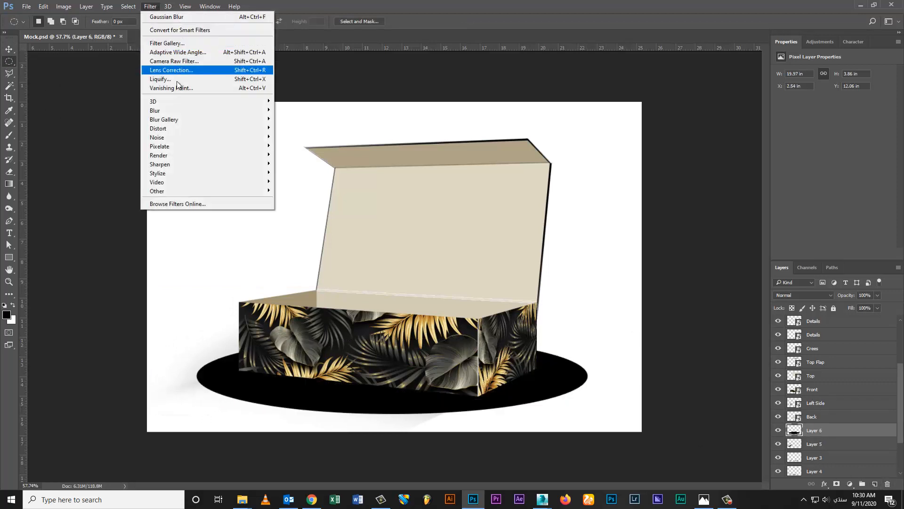
mouse_move(182, 111)
click(296, 146)
drag(631, 268, 636, 262)
click(707, 140)
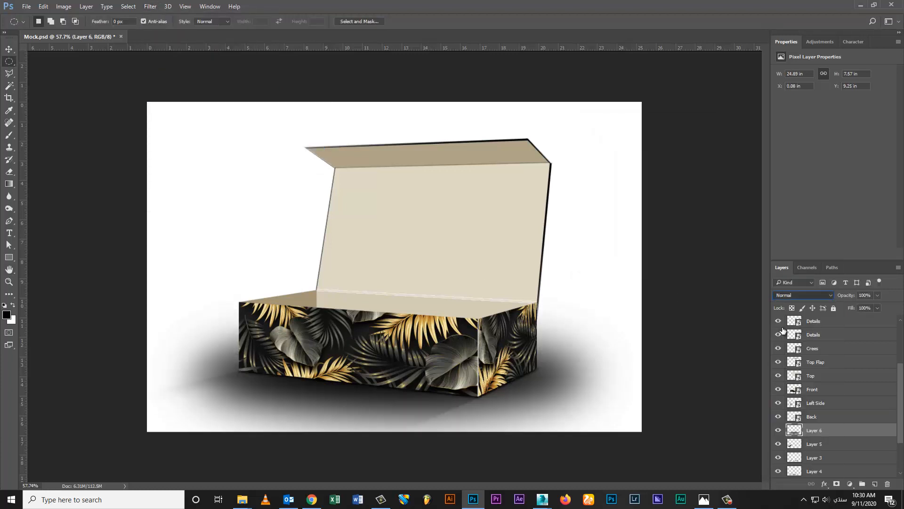
- Blend the floor shadow on Layer 6 with Multiply at 38% fill
click(803, 295)
click(792, 317)
key(v)
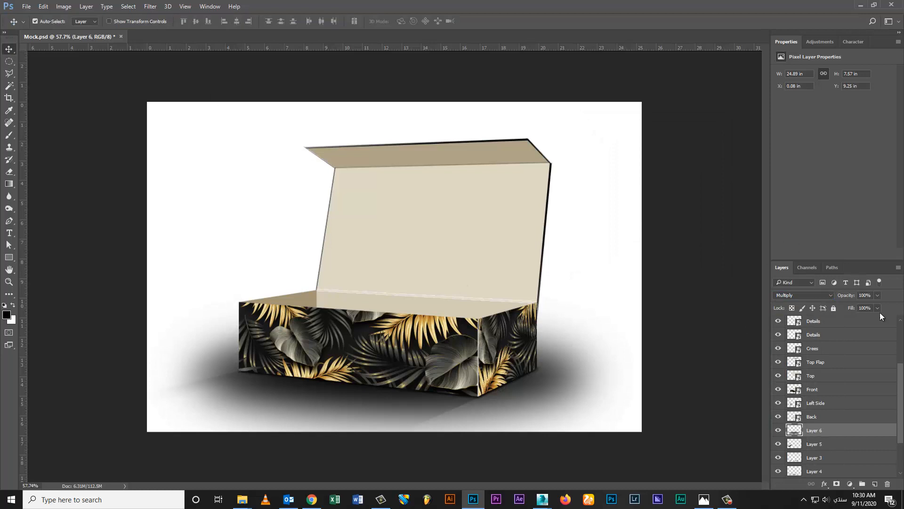
drag(873, 319, 850, 320)
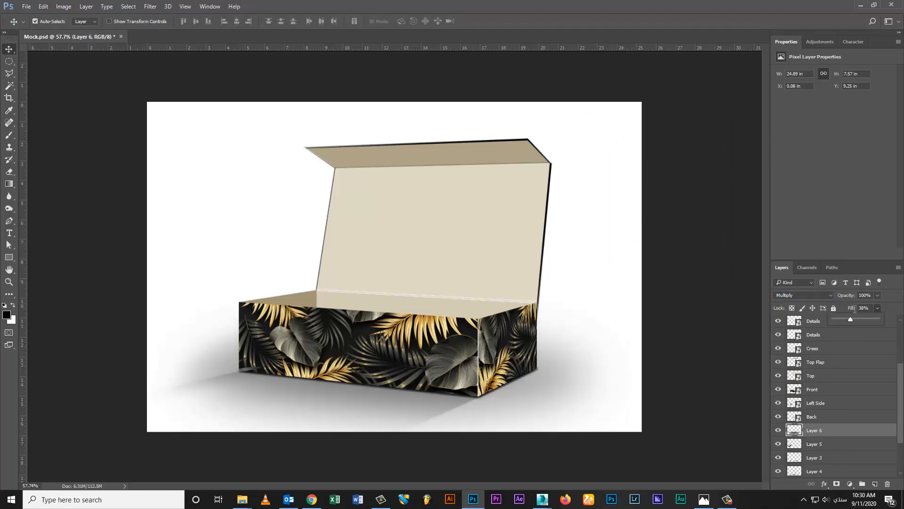
click(692, 306)
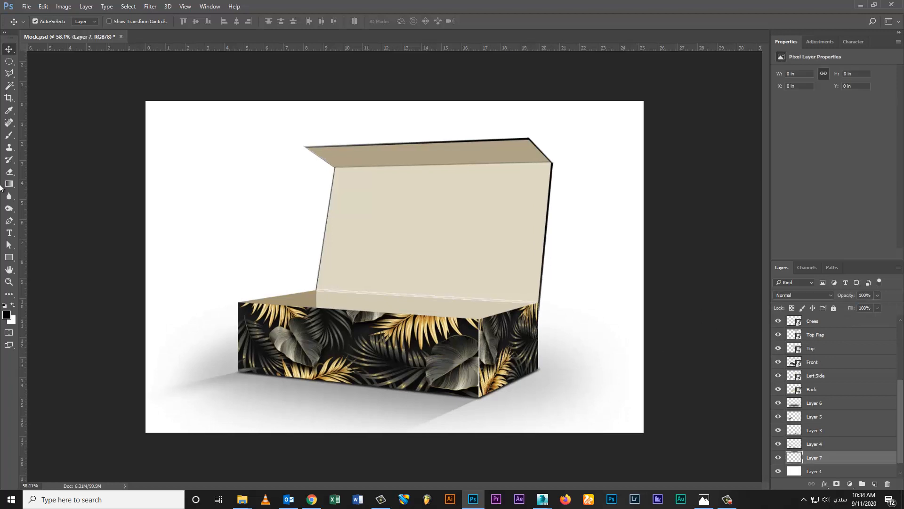
- Edit the Gradient tool's black-to-white gradient for Layer 7, changing its black stop to colour 050511
click(9, 183)
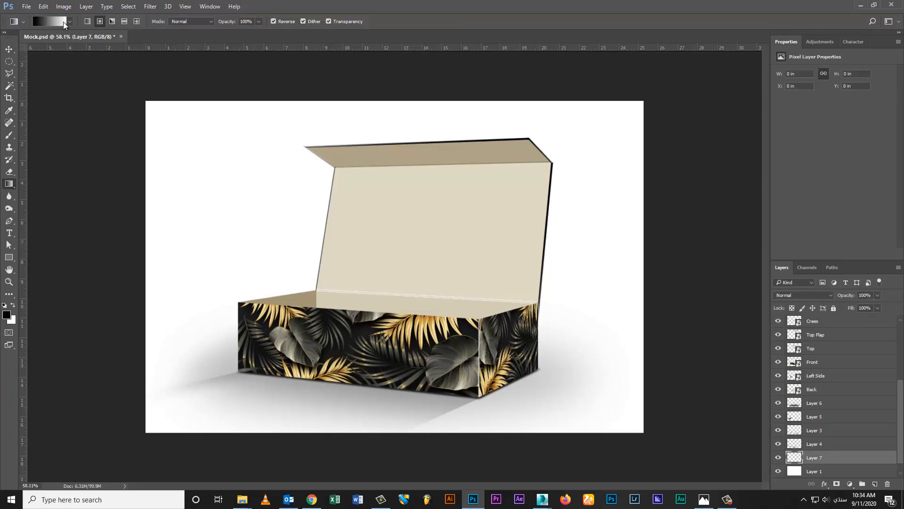
click(52, 21)
double_click(667, 291)
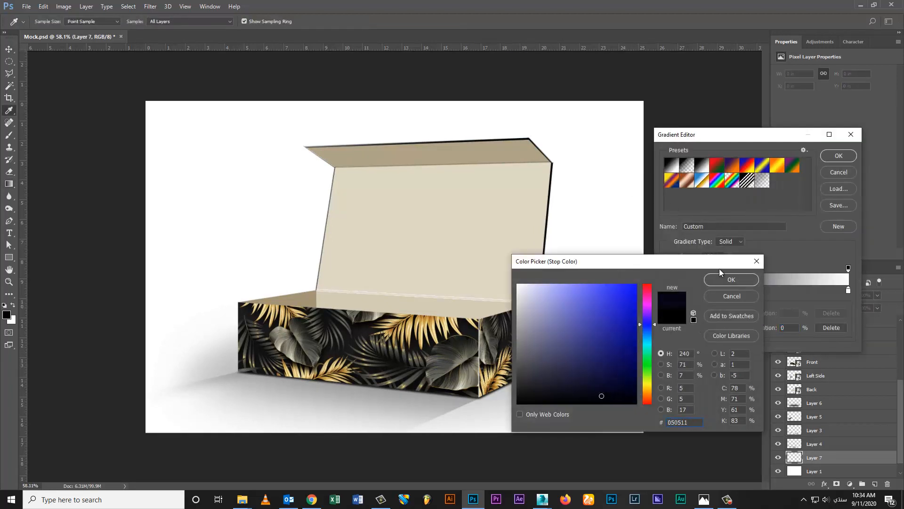
click(726, 279)
double_click(849, 291)
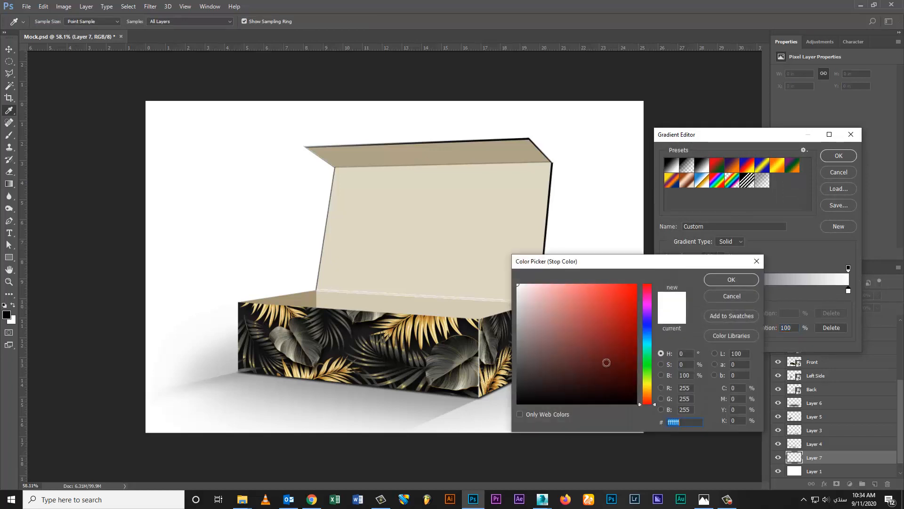
click(731, 296)
- Replace the gradient's white stop with a copy of the dark stop at 27%, recoloured to dark navy blue
drag(667, 290, 717, 291)
drag(848, 291, 843, 311)
double_click(716, 292)
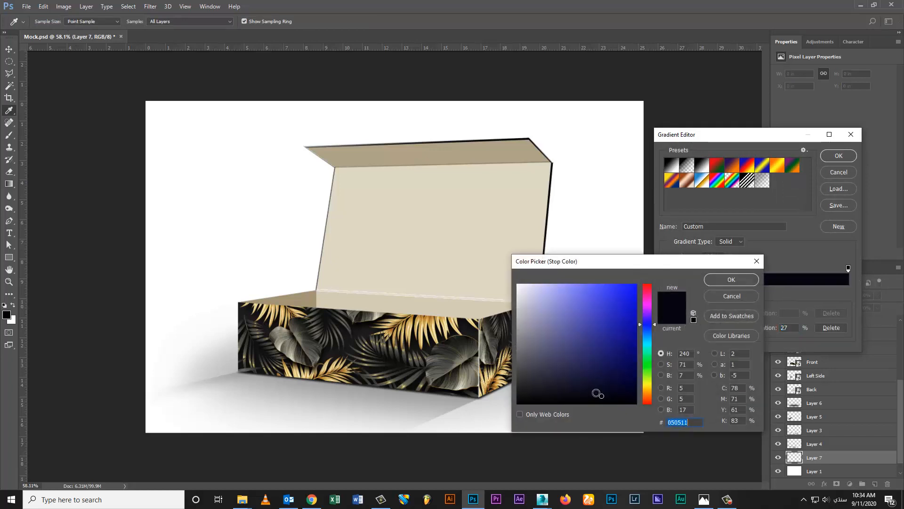
mouse_move(596, 393)
mouse_down()
mouse_move(559, 378)
mouse_move(581, 380)
mouse_move(579, 373)
mouse_up()
click(587, 376)
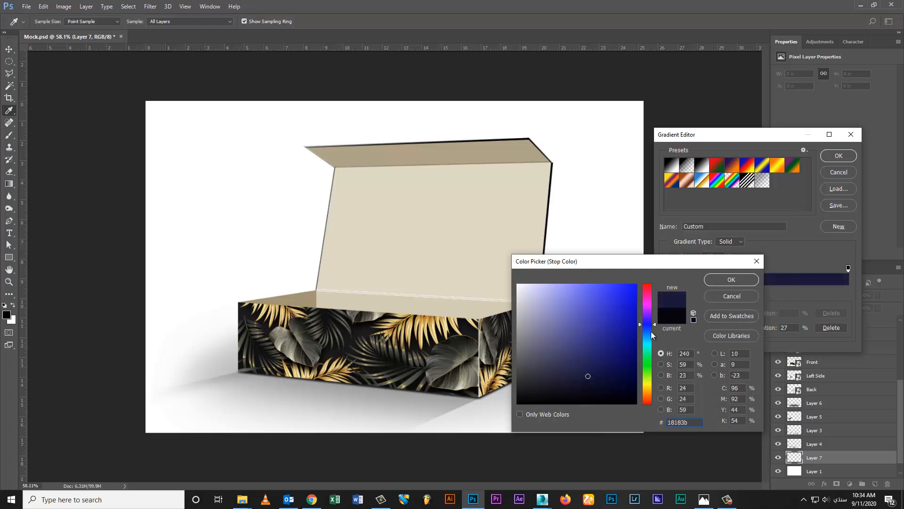
drag(655, 325, 655, 328)
click(731, 280)
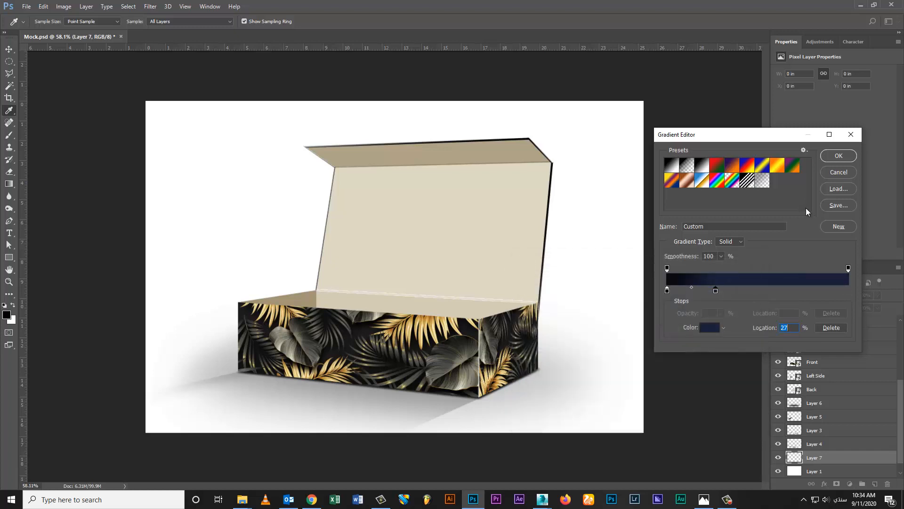
click(839, 156)
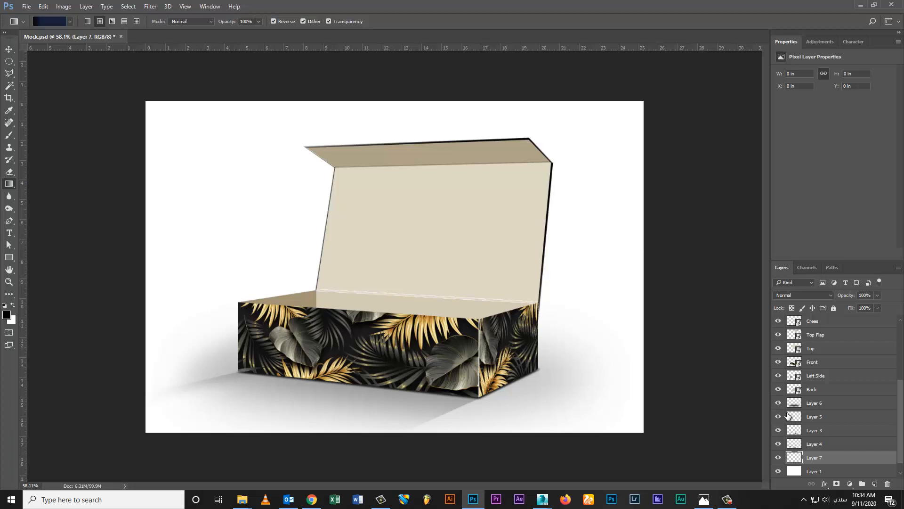
- Move the navy stop to the gradient's far end and fill Layer 7 with a radial gradient drawn outward from the box
click(45, 24)
drag(715, 288, 847, 288)
click(839, 155)
drag(465, 286, 569, 364)
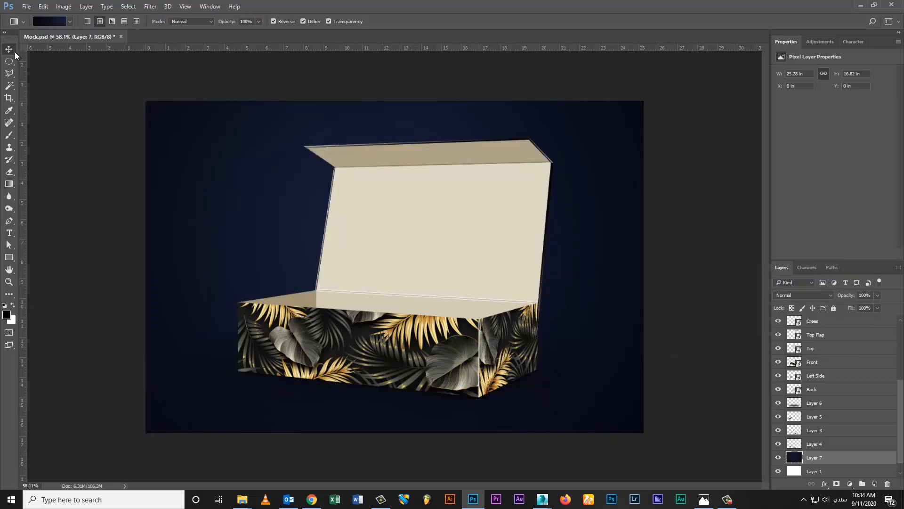
click(14, 52)
- Add a new layer above Layer 7 and fill it with a black-to-white radial gradient centred behind the box
click(874, 484)
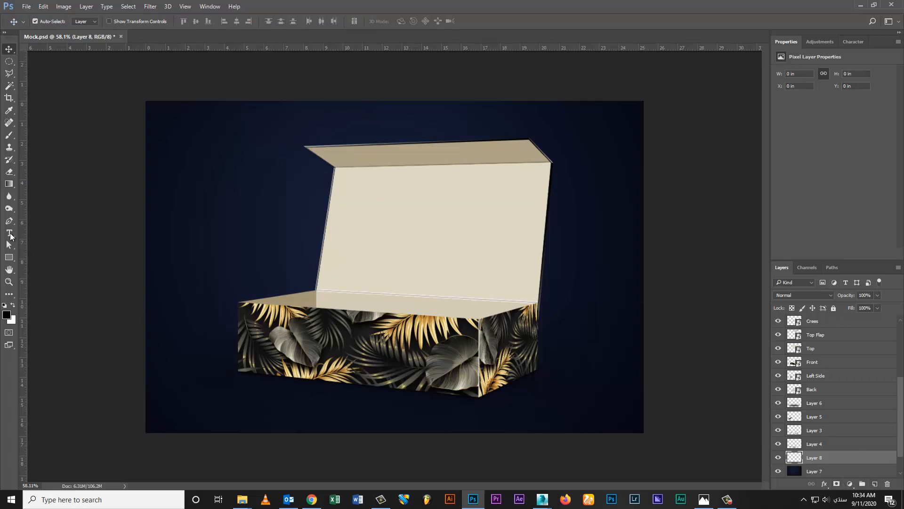
click(9, 183)
click(50, 21)
click(674, 167)
click(830, 158)
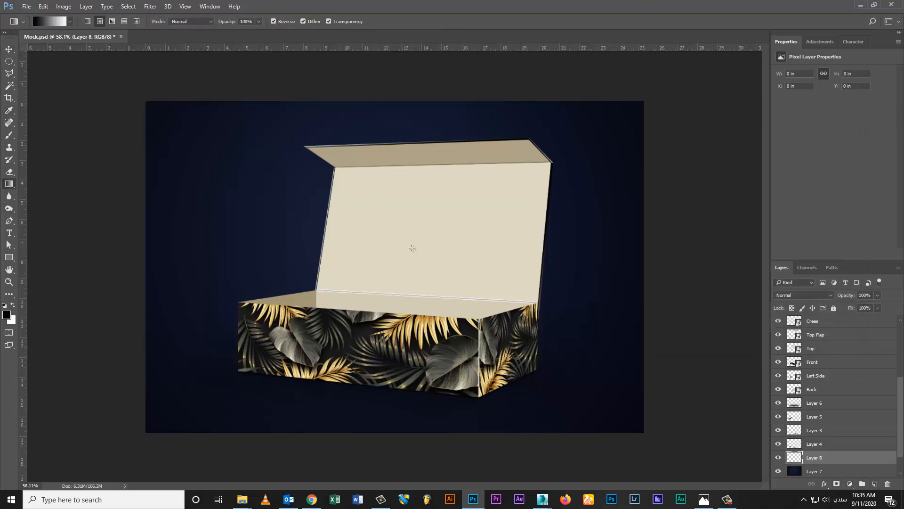
drag(412, 248, 385, 376)
key(ctrl+minus)
key(ctrl+minus)
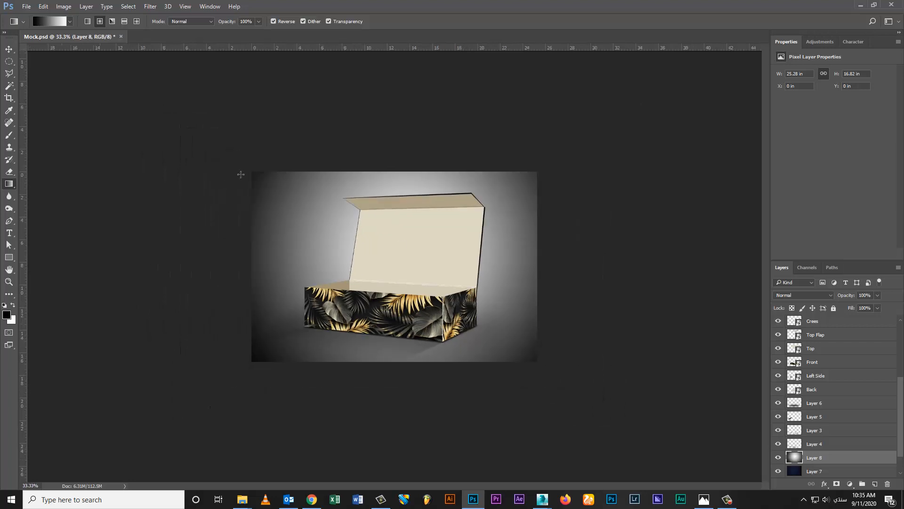
- Change the gradient's white stop to light grey and redraw the radial gradient on Layer 8 from behind the box
click(50, 21)
double_click(849, 291)
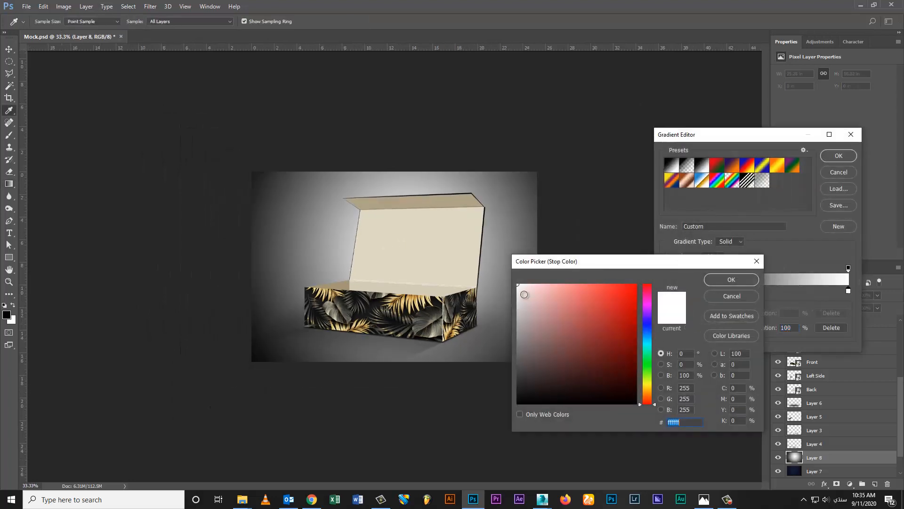
drag(525, 295, 514, 305)
click(729, 280)
click(836, 157)
drag(393, 235, 265, 344)
click(8, 50)
scroll(395, 268, up, 3)
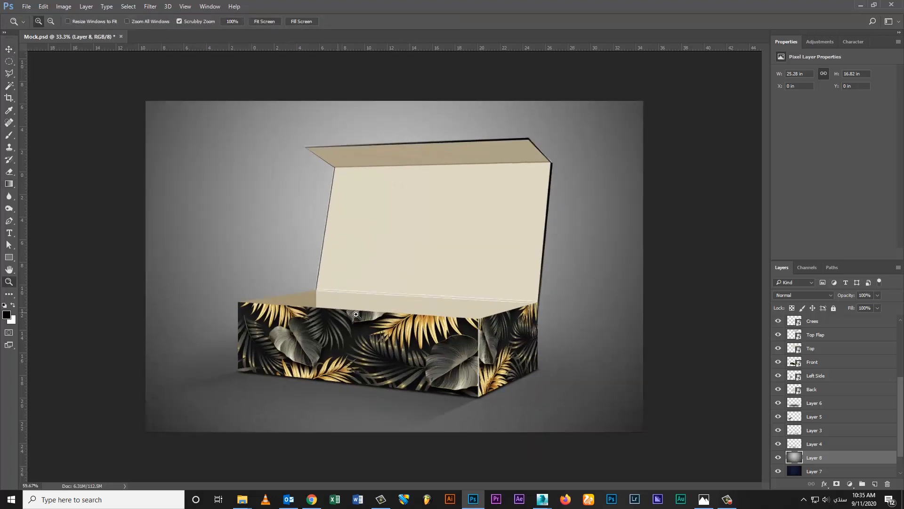
- Outline the left part of the grey backdrop with the Polygonal Lasso, using a diagonal edge running across behind the box
click(13, 73)
click(467, 100)
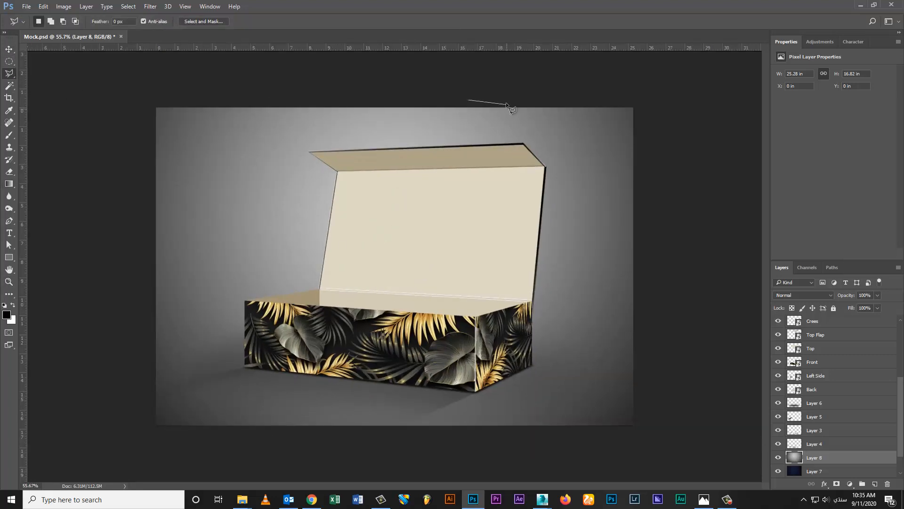
click(264, 455)
click(99, 75)
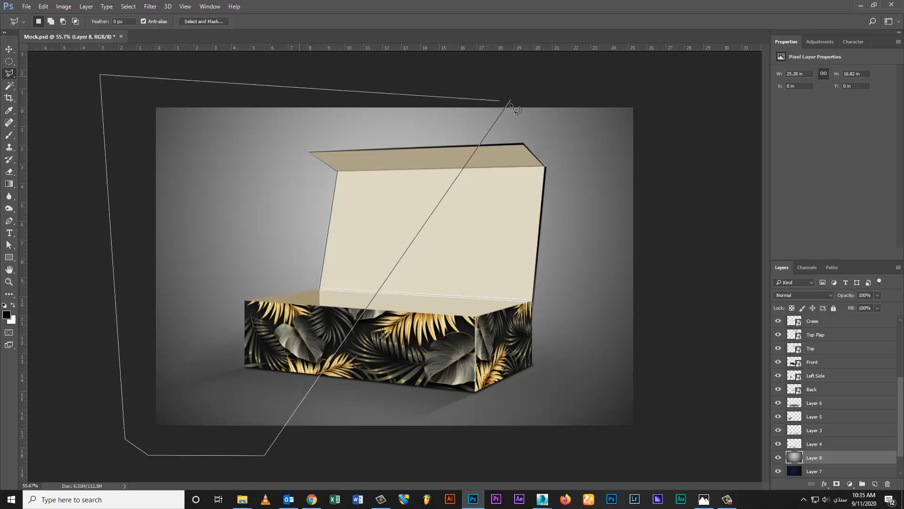
click(510, 100)
- Copy the selected part of Layer 8 to a new layer and hide Layer 8
key(Delete)
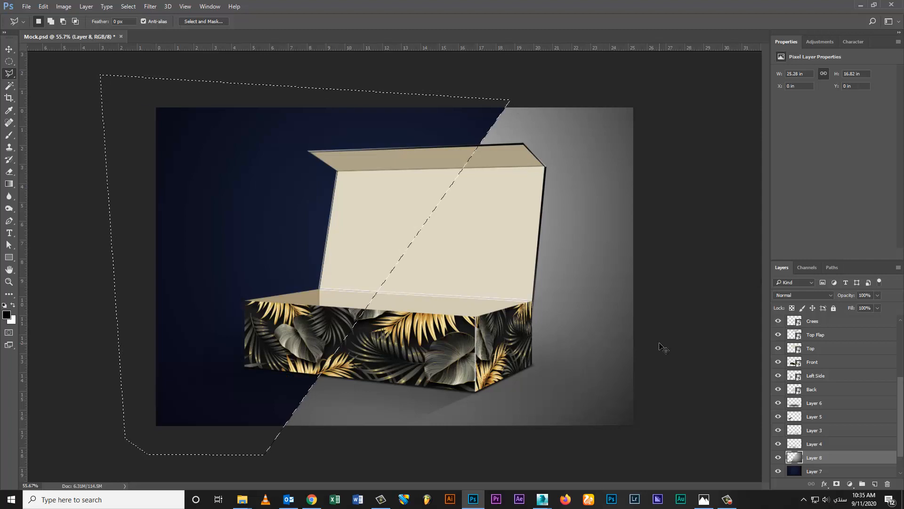
key(ctrl+z)
key(ctrl+j)
click(778, 471)
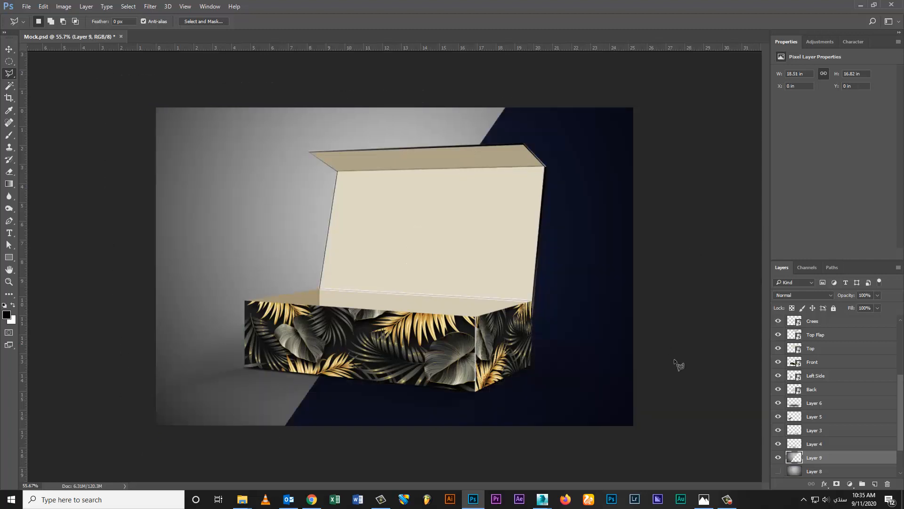
key(v)
click(506, 89)
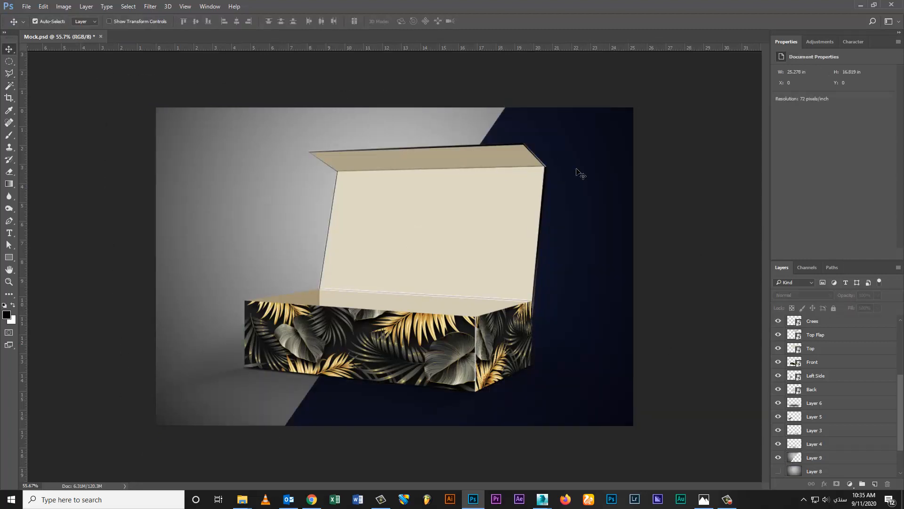
- Move the navy backdrop Layer 7 above the hidden Layer 8 and load Layer 9's outline as a selection
click(598, 196)
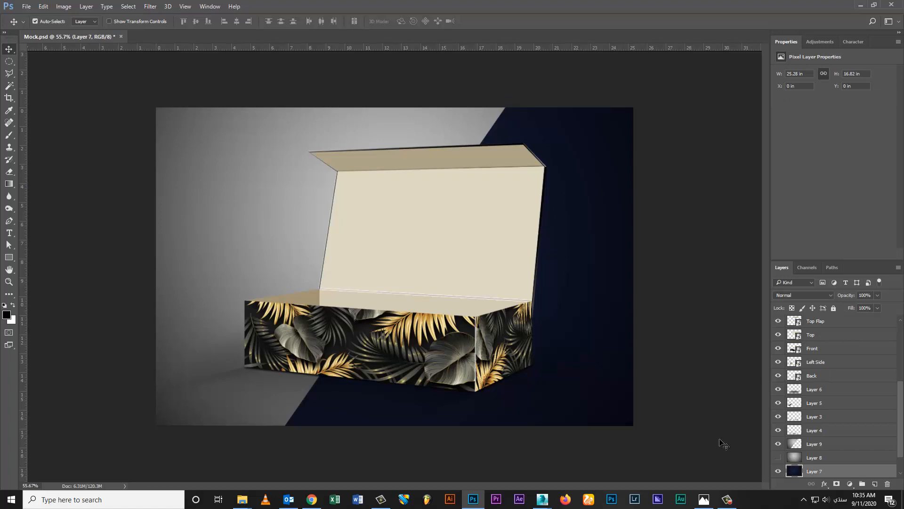
drag(695, 373, 550, 256)
key(ctrl+0)
key(v)
click(778, 458)
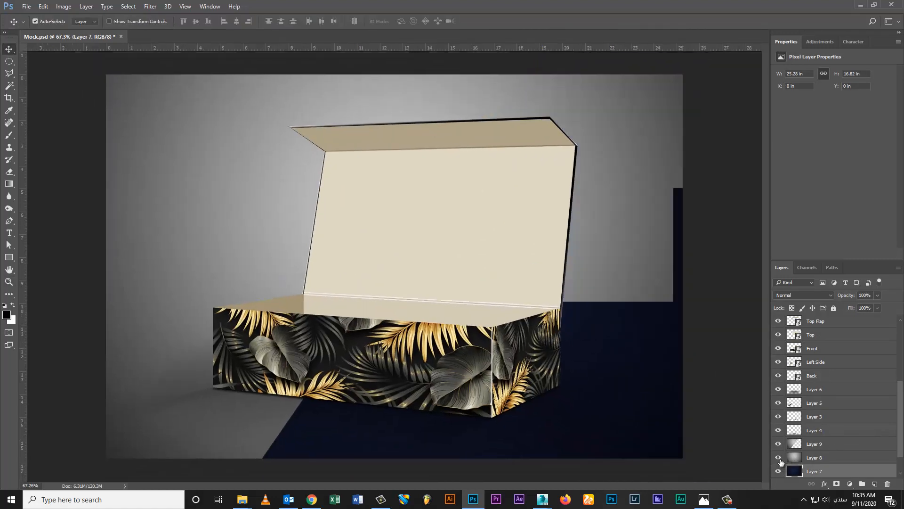
click(778, 457)
drag(810, 472, 782, 450)
click(778, 443)
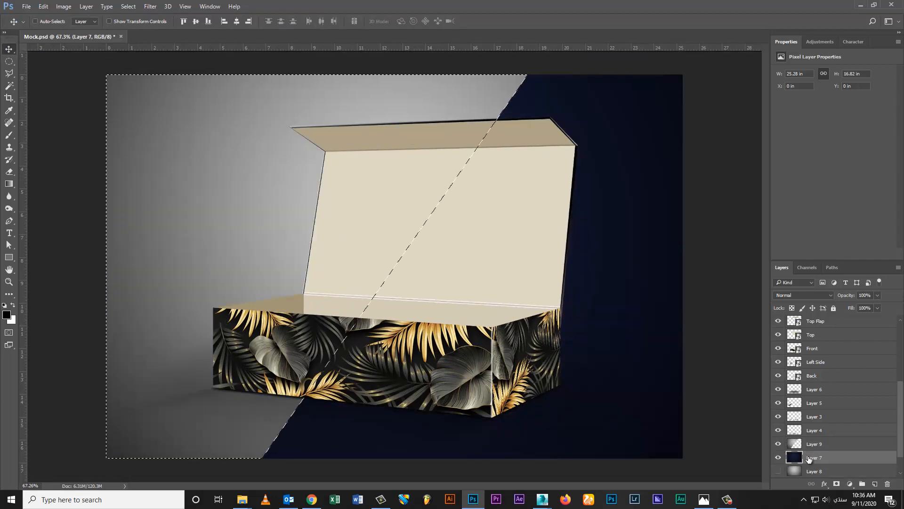
- Duplicate the navy backdrop Layer 7 and move the original Layer 7 beneath Layer 8
key(ctrl+j)
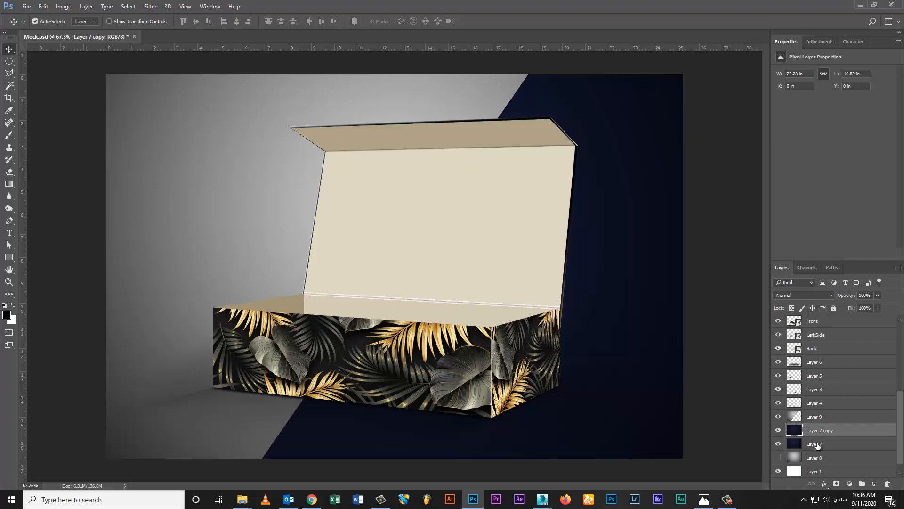
drag(817, 446, 819, 464)
- Delete the area outlined by Layer 9 from Layer 7 copy, then hide Layer 9 and show Layer 8
click(812, 417)
ctrl+click(795, 417)
click(818, 429)
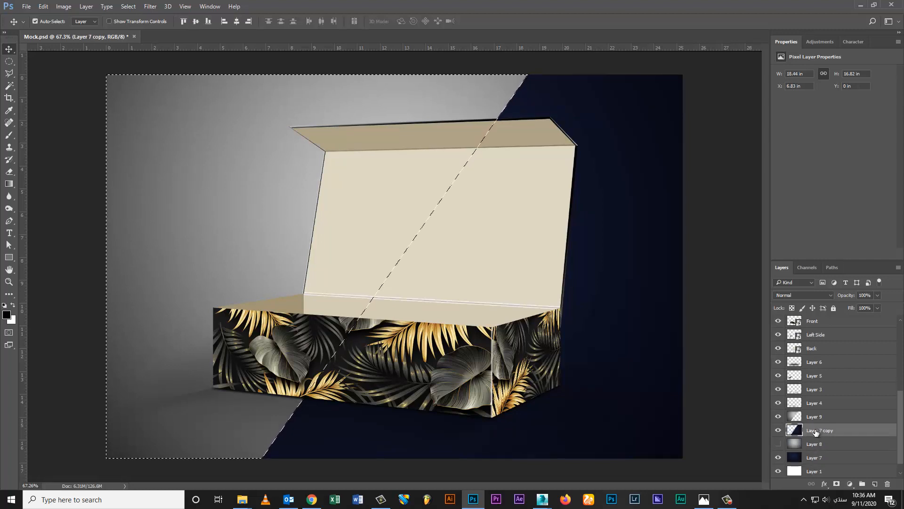
key(Delete)
key(ctrl+d)
click(778, 417)
click(778, 444)
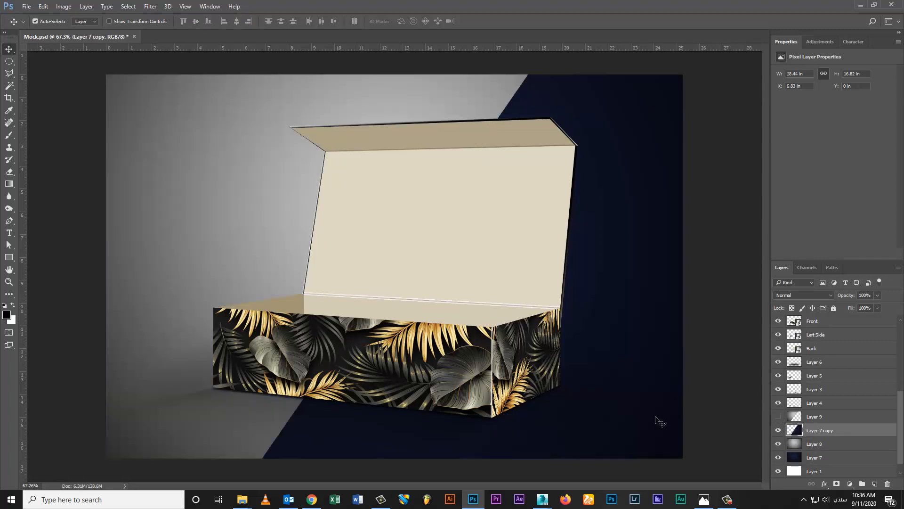
- Set the fill of Layer 7 copy to 90%
drag(878, 320, 869, 319)
text(5)
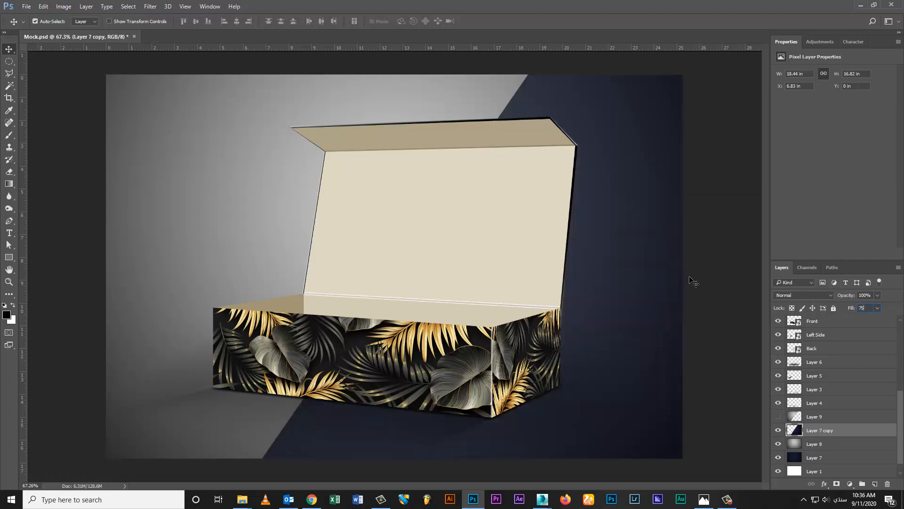
key(BackSpace)
key(BackSpace)
text(90)
key(Return)
click(723, 274)
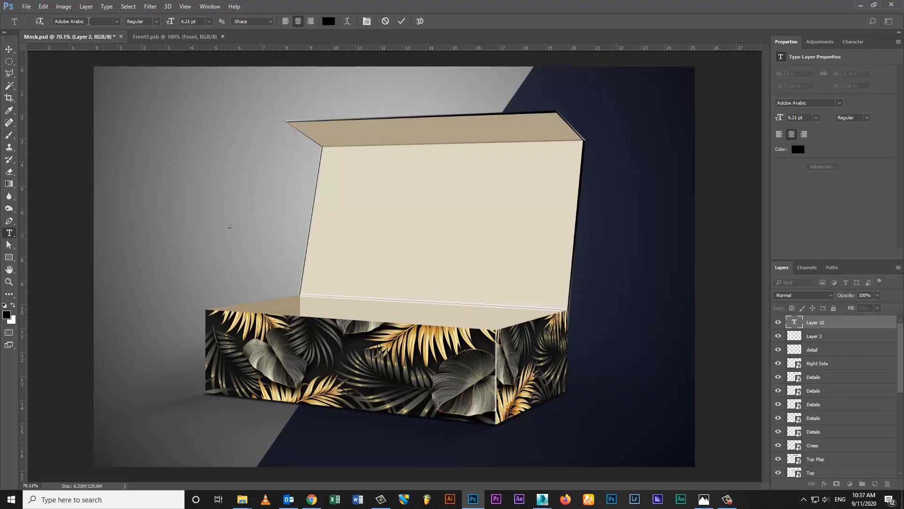
- Add the text BOX in Santral Bold on the grey backdrop beside the lid and enlarge it to about 107 pt
text(santral)
click(109, 158)
text(BOX)
click(9, 50)
key(ctrl+t)
drag(232, 224, 242, 154)
key(Return)
key(ctrl+t)
key(Return)
- Extend the text to BOX MOCKUP and set its size to 48 pt
key(t)
click(266, 164)
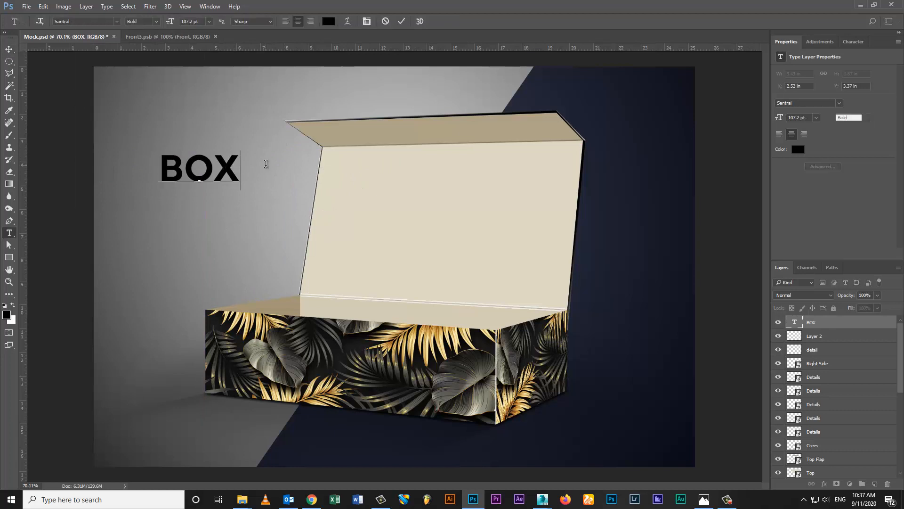
text(MOCKUP)
key(ctrl+a)
click(209, 21)
click(198, 117)
- Give MOCKUP a lighter weight and BOX the Black weight, and scale the title to about 55.5 pt
double_click(227, 177)
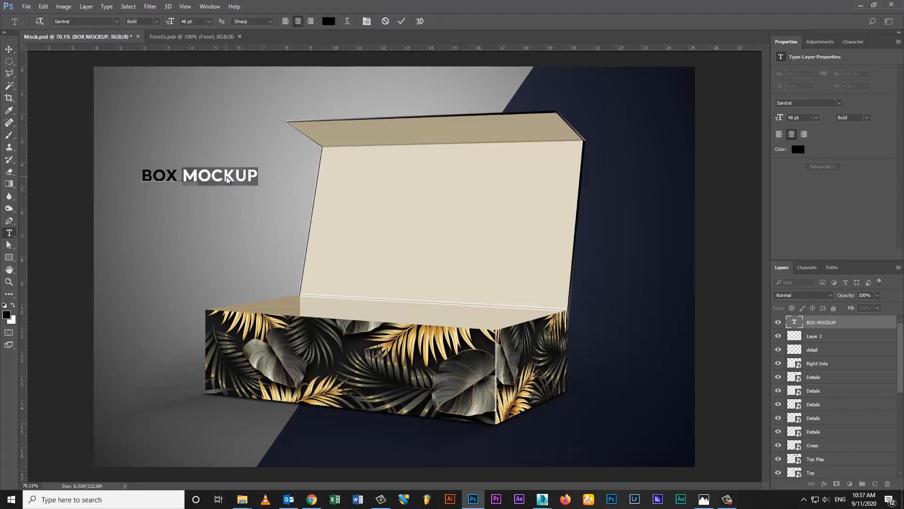
click(156, 21)
drag(251, 181, 265, 162)
click(152, 105)
key(ctrl+Return)
key(v)
key(ctrl+t)
key(Return)
- Duplicate the title just below itself and replace the copy's text with FREE DOWNLOAD
mouse_move(171, 182)
mouse_down()
mouse_move(177, 174)
mouse_move(185, 186)
mouse_up()
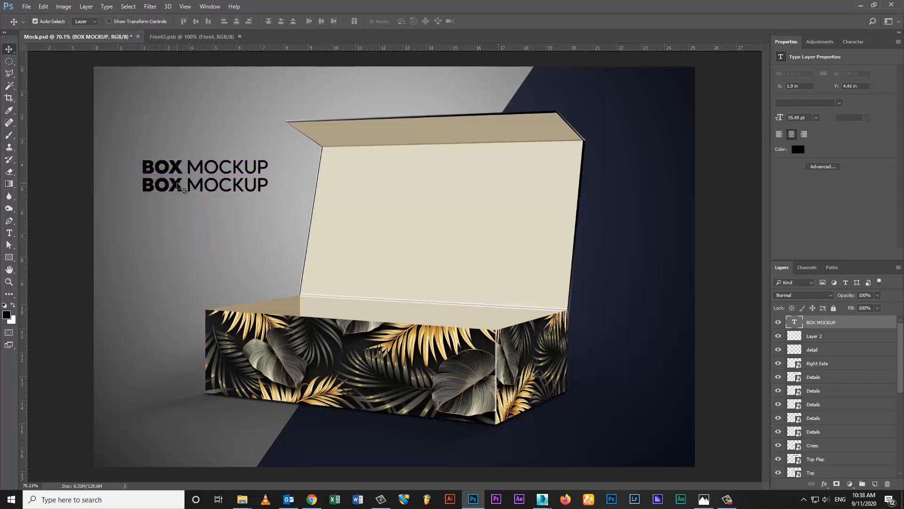
key(t)
click(228, 184)
key(ctrl+a)
text(FR)
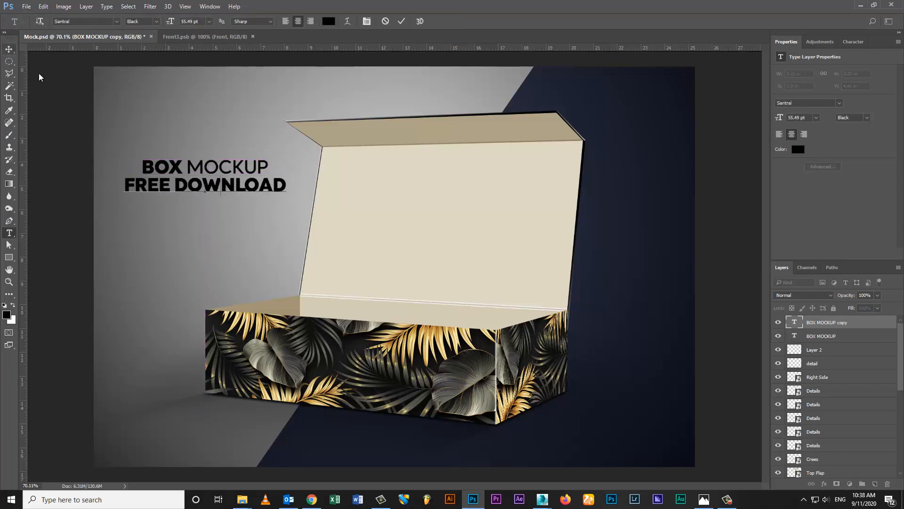
- Set FREE DOWNLOAD to 24 pt with wide letter spacing matching the title's width, and move it close under the title
key(ctrl+a)
click(209, 21)
click(224, 140)
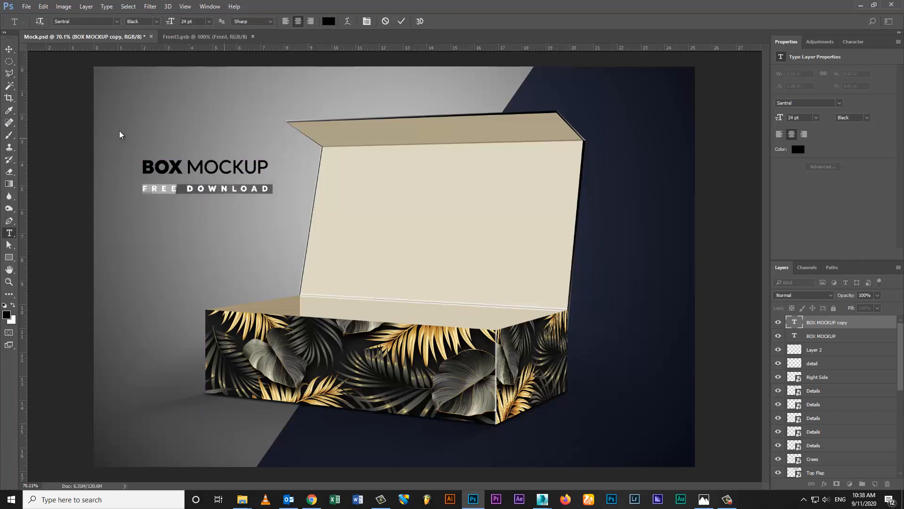
key(ctrl+Return)
key(v)
drag(234, 192, 234, 183)
- Create a black bar on a new layer behind FREE DOWNLOAD, as wide as the title, and make the text white
key(ctrl+shift+alt+n)
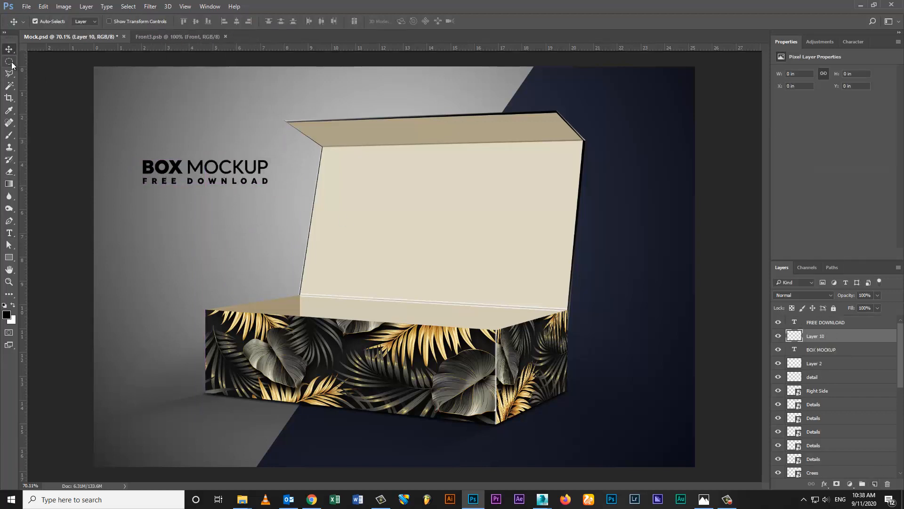
key(m)
double_click(795, 322)
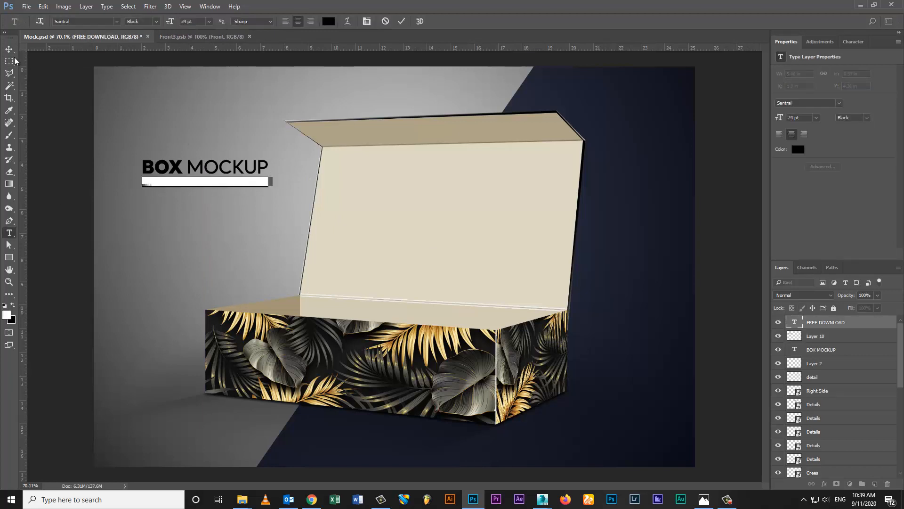
- Try the SemiBold weight on the FREE DOWNLOAD text
click(141, 22)
click(151, 106)
key(ctrl+Return)
key(v)
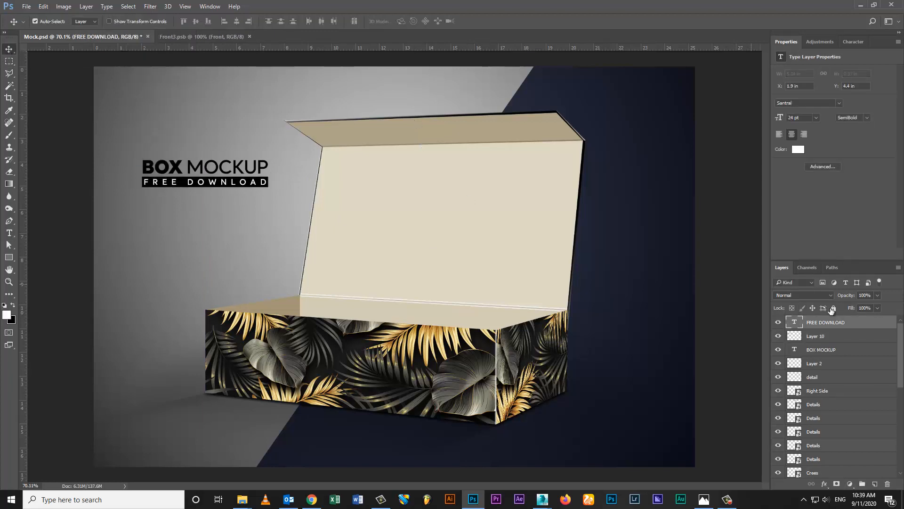
- Set the weight of the FREE DOWNLOAD text to Bold
shift+click(820, 336)
double_click(794, 322)
click(155, 22)
click(179, 122)
key(ctrl+Return)
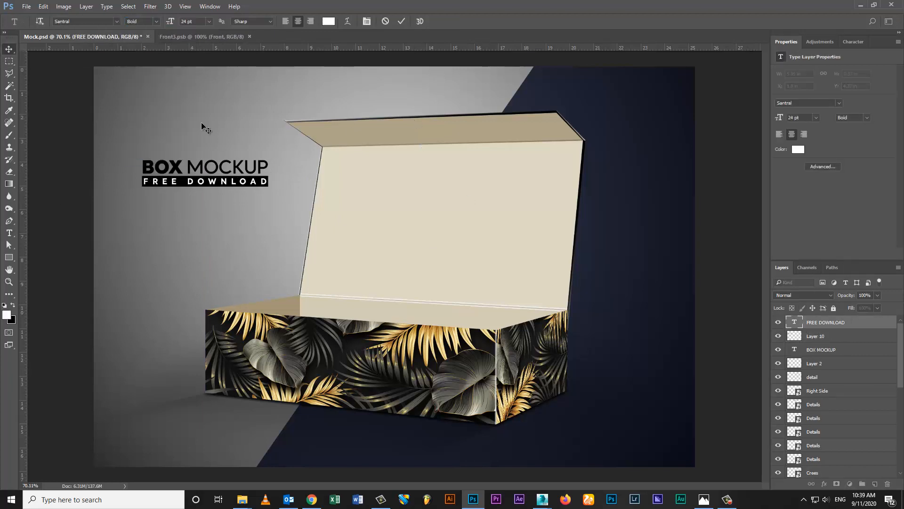
- Nudge FREE DOWNLOAD and its black bar down together to widen the gap below the title
shift+click(830, 336)
key(Down)
key(Down)
key(Down)
key(Down)
key(Down)
key(Down)
key(Down)
key(Down)
- Move both text lines and the bar down together, enlarge them slightly, and save the document
click(822, 350)
shift+click(822, 323)
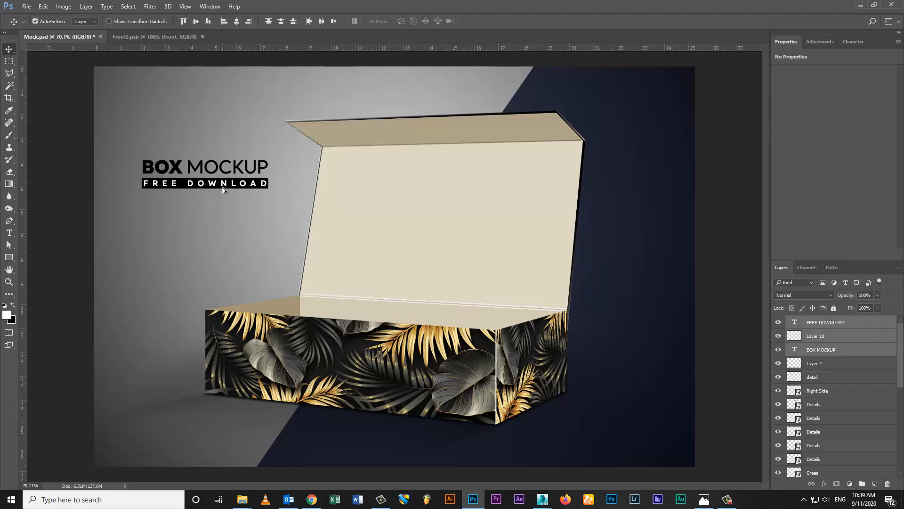
drag(222, 187, 222, 205)
key(ctrl+t)
drag(268, 178, 279, 176)
key(Return)
click(299, 95)
key(ctrl+s)
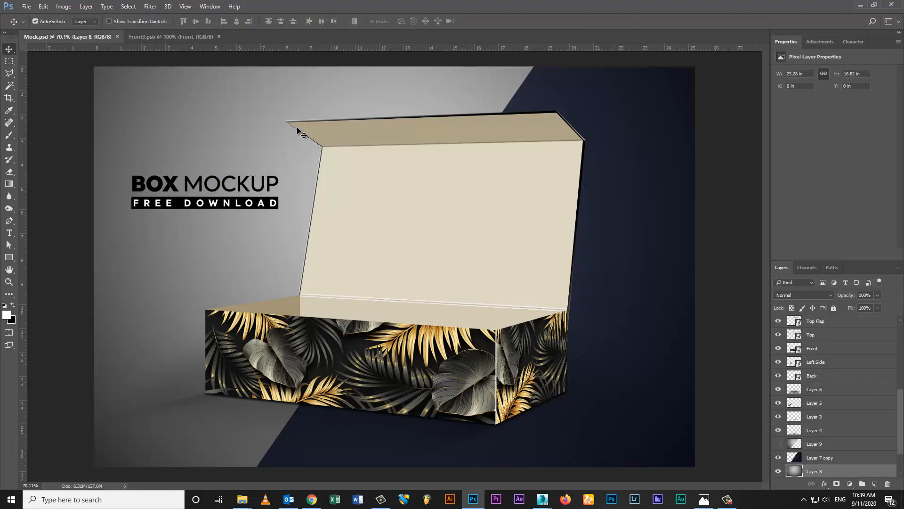
- Recolour the BOX MOCKUP title and the bar behind FREE DOWNLOAD with dark navy sampled from the backdrop, and save the document
click(263, 185)
key(i)
click(675, 430)
double_click(795, 322)
key(alt+BackSpace)
click(10, 49)
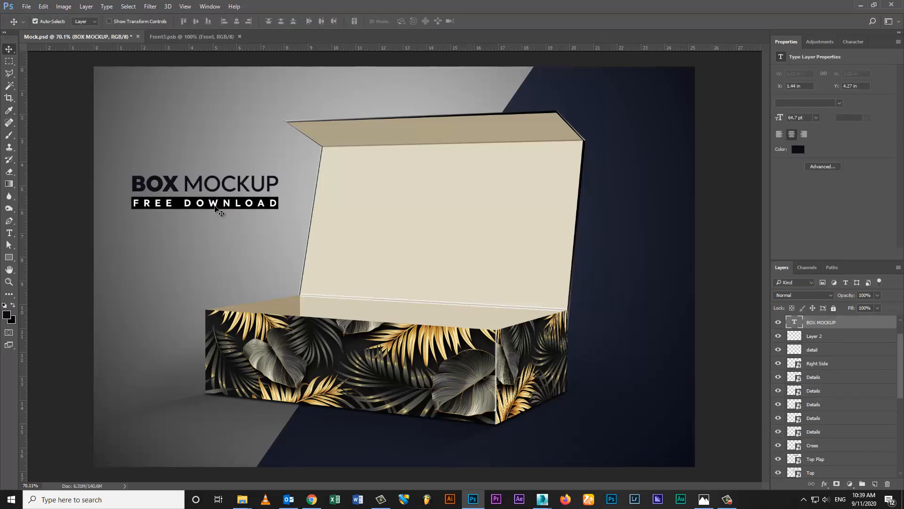
click(217, 209)
key(ctrl+s)
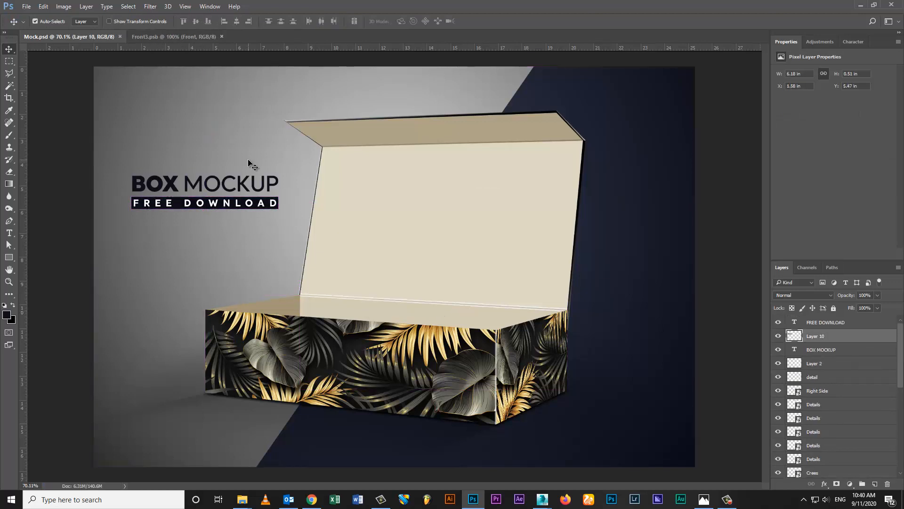